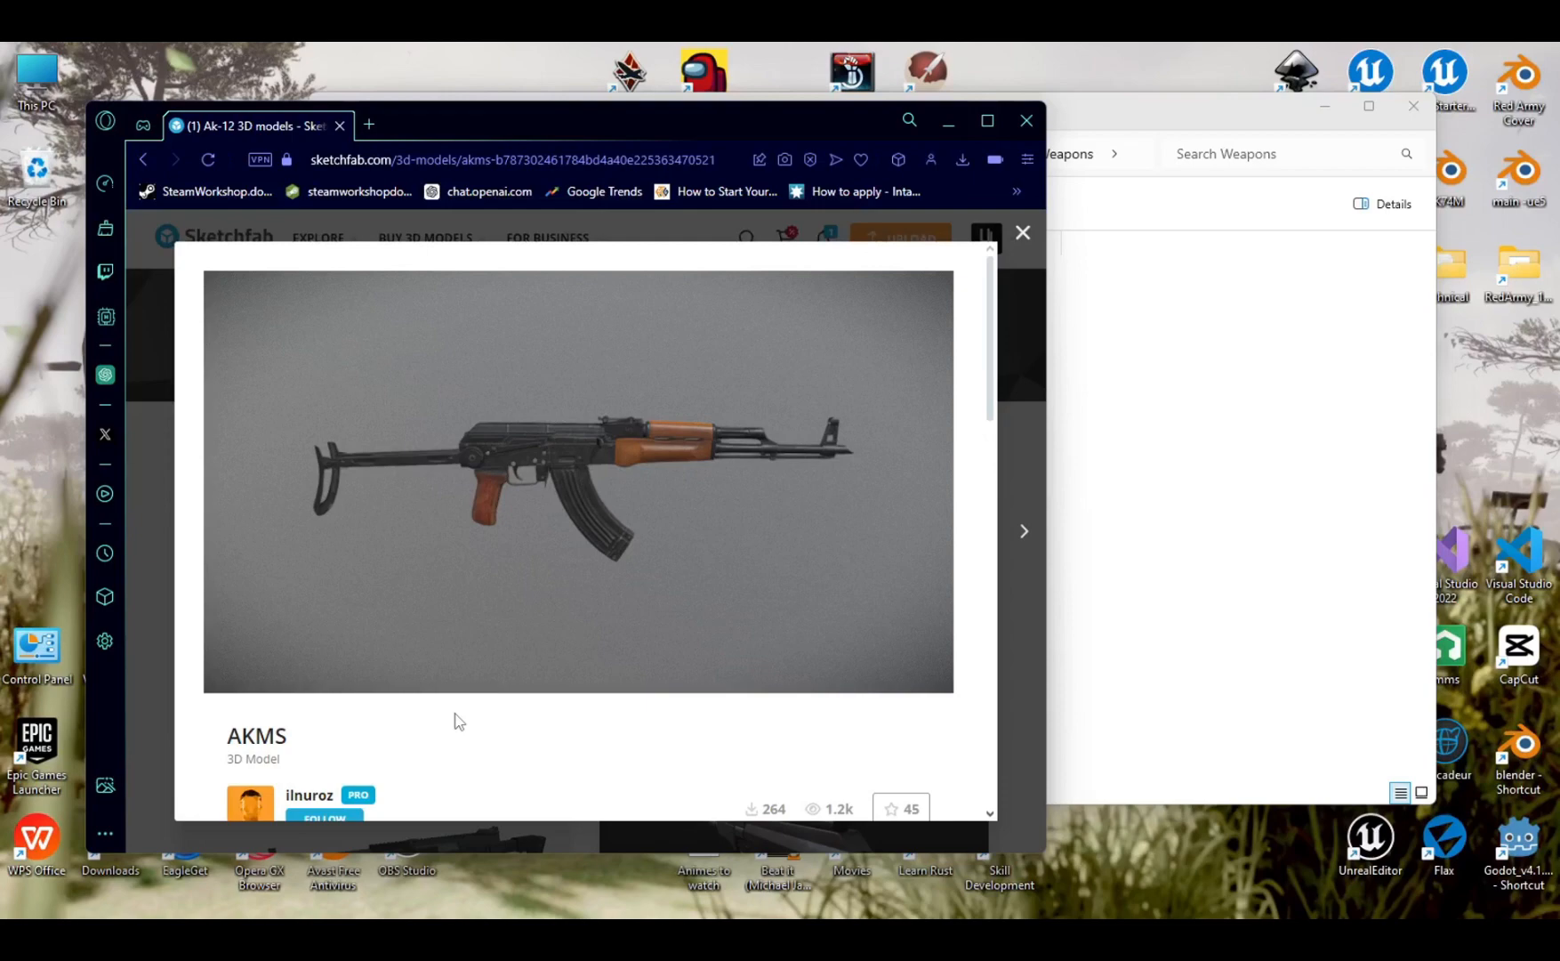
- Download the AKMS 3D model from its Sketchfab page and open its AKMS folder in the local Weapons folder
scroll(456, 721, "down", 1)
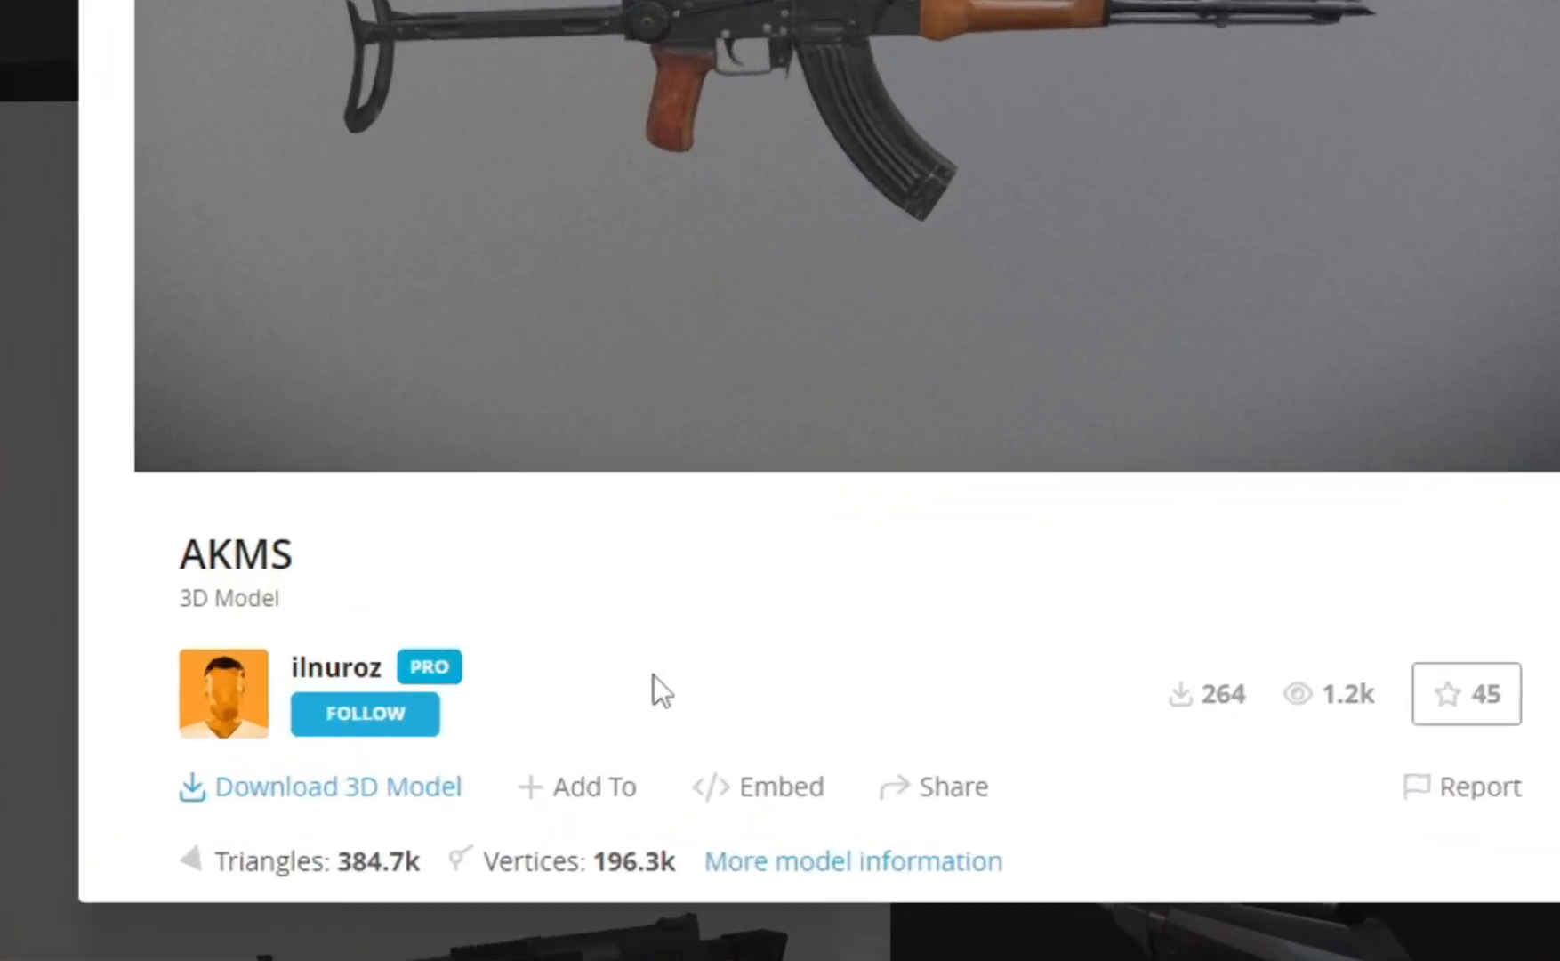
left_click(329, 784)
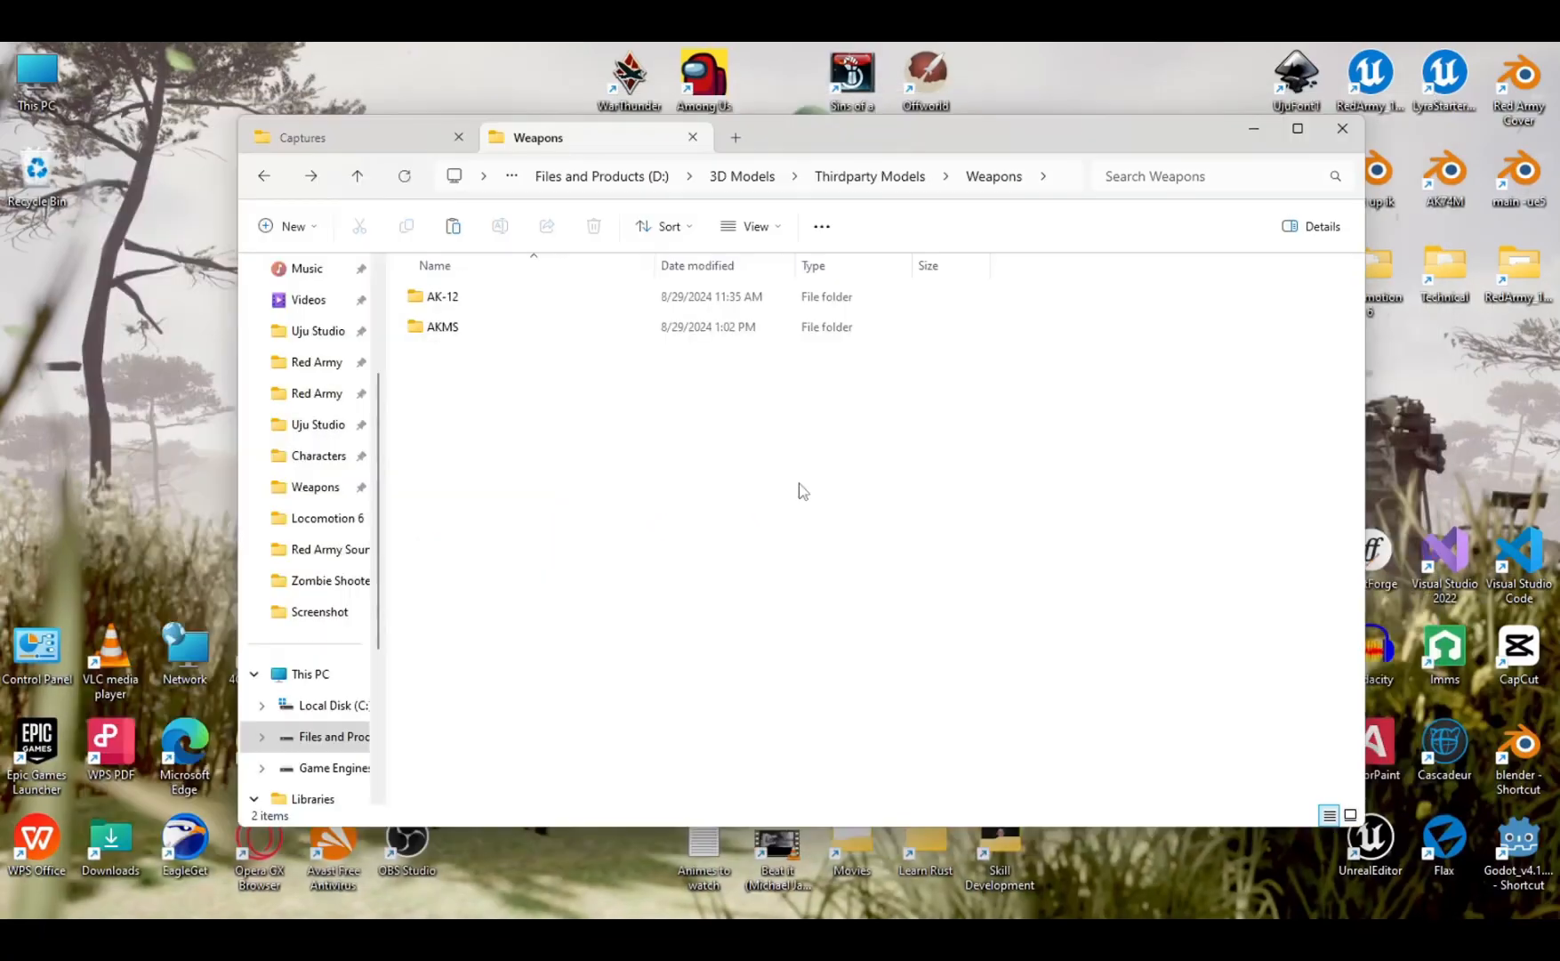
left_click(451, 334)
mouse_move(995, 916)
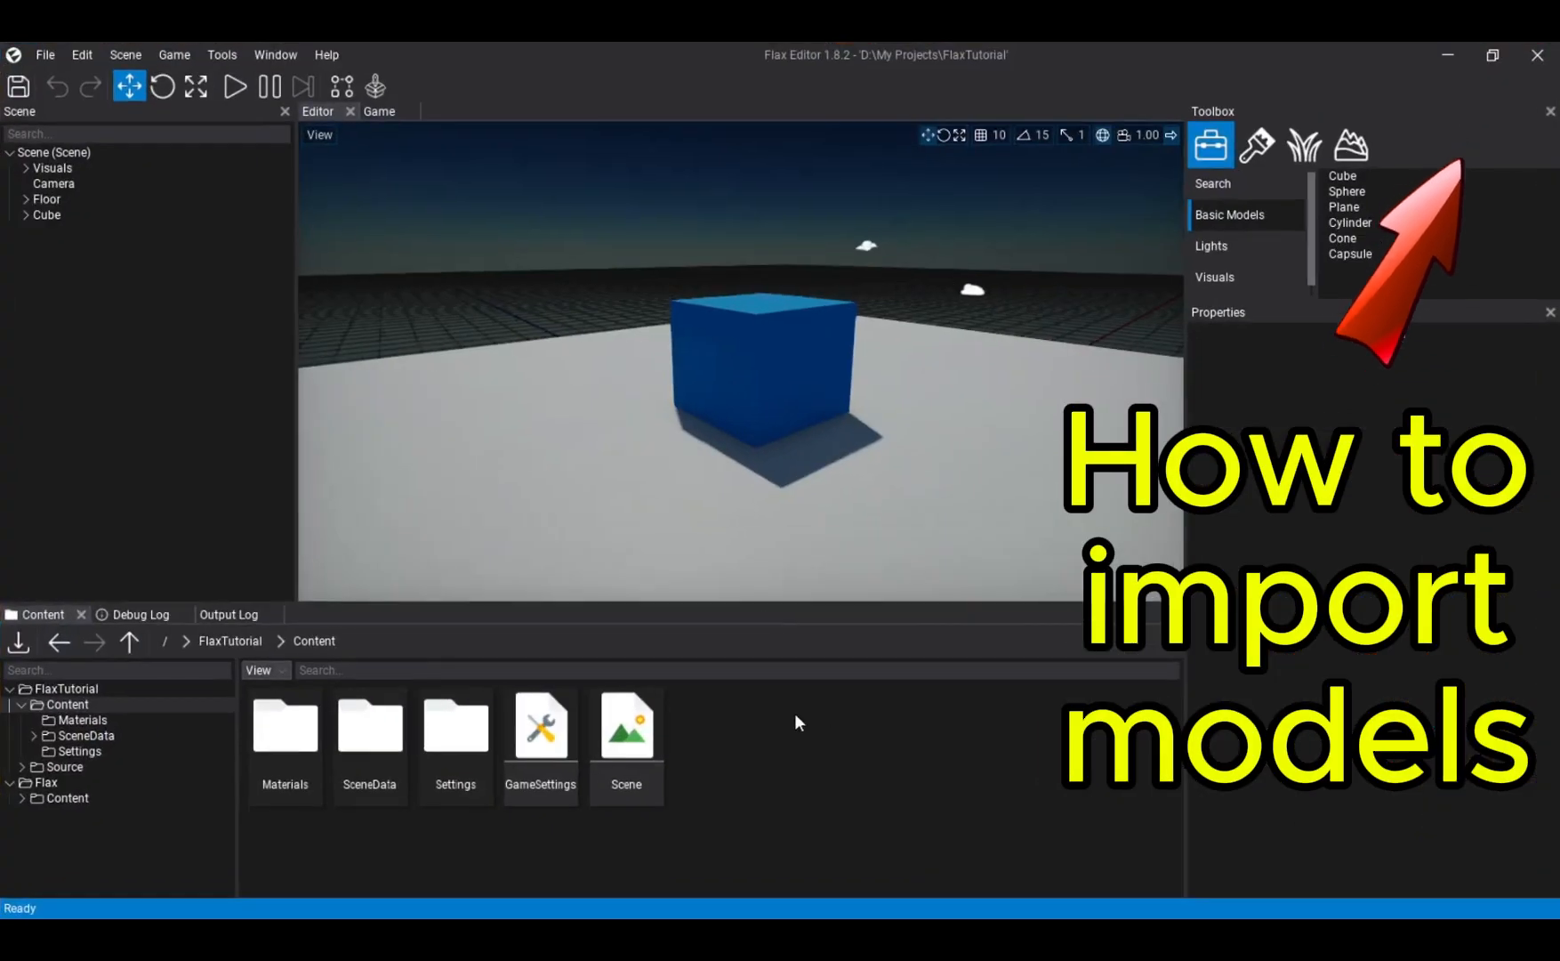
- Bring the AKMS folder from Thirdparty Models/Weapons in File Explorer into the FlaxTutorial project's Content folder in Flax Editor
key("super")
mouse_move(781, 894)
left_click(765, 805)
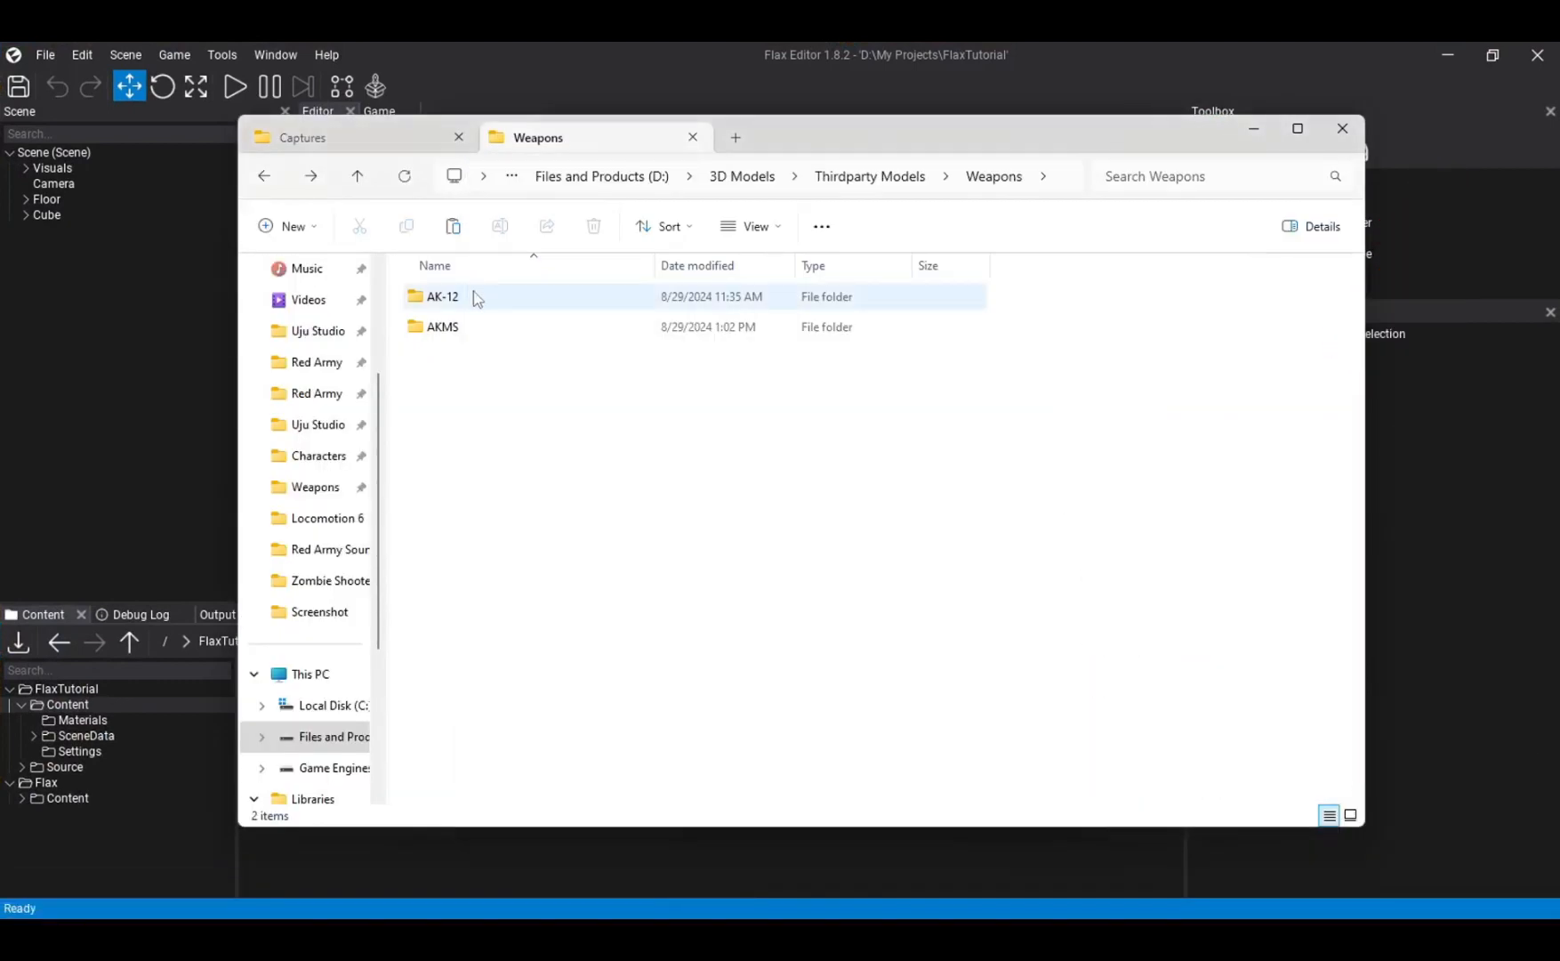
left_click_drag(835, 142, 1166, 110)
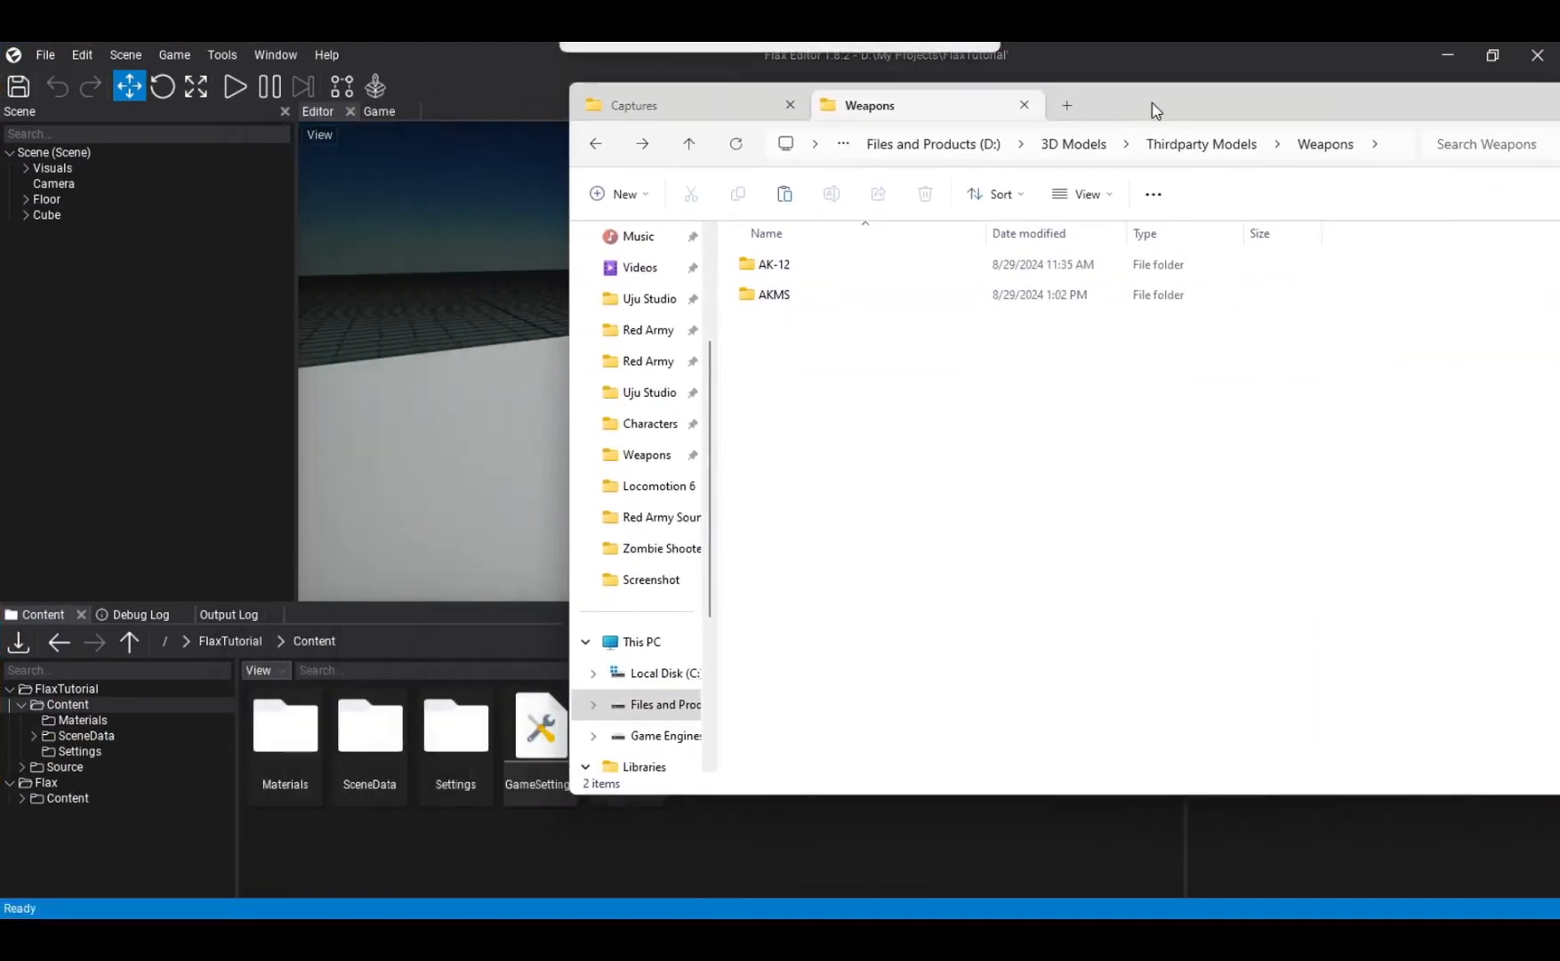
left_click(762, 309)
left_click_drag(388, 695, 371, 840)
left_click(379, 220)
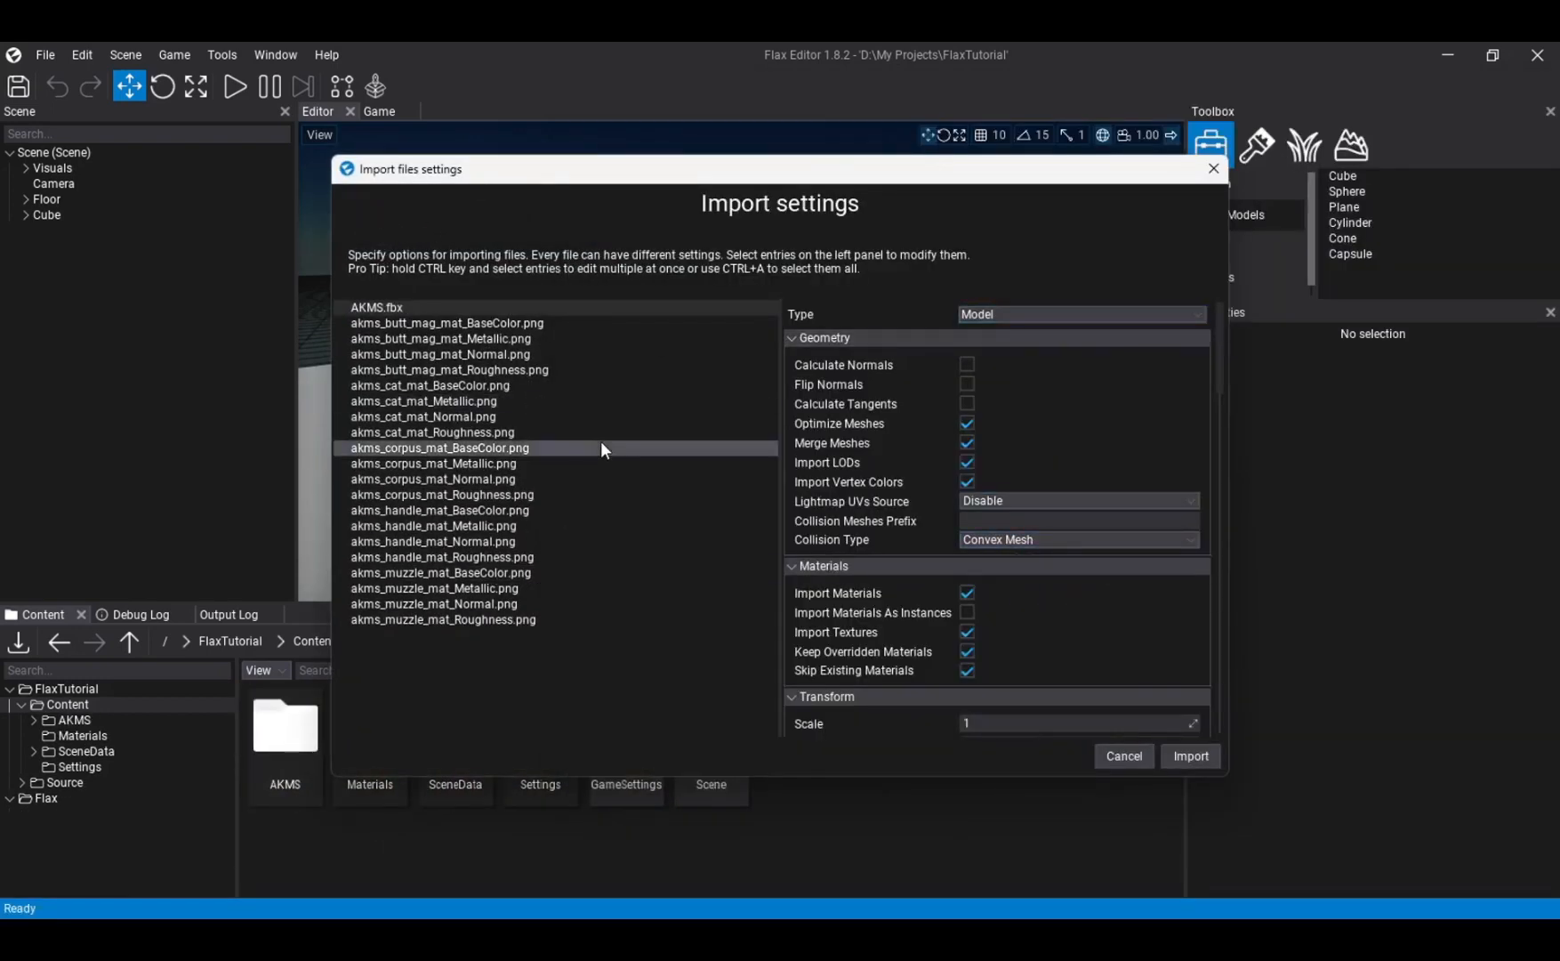
- Set the import scale of AKMS.fbx to 10 and import the model with its texture files
left_click(520, 308)
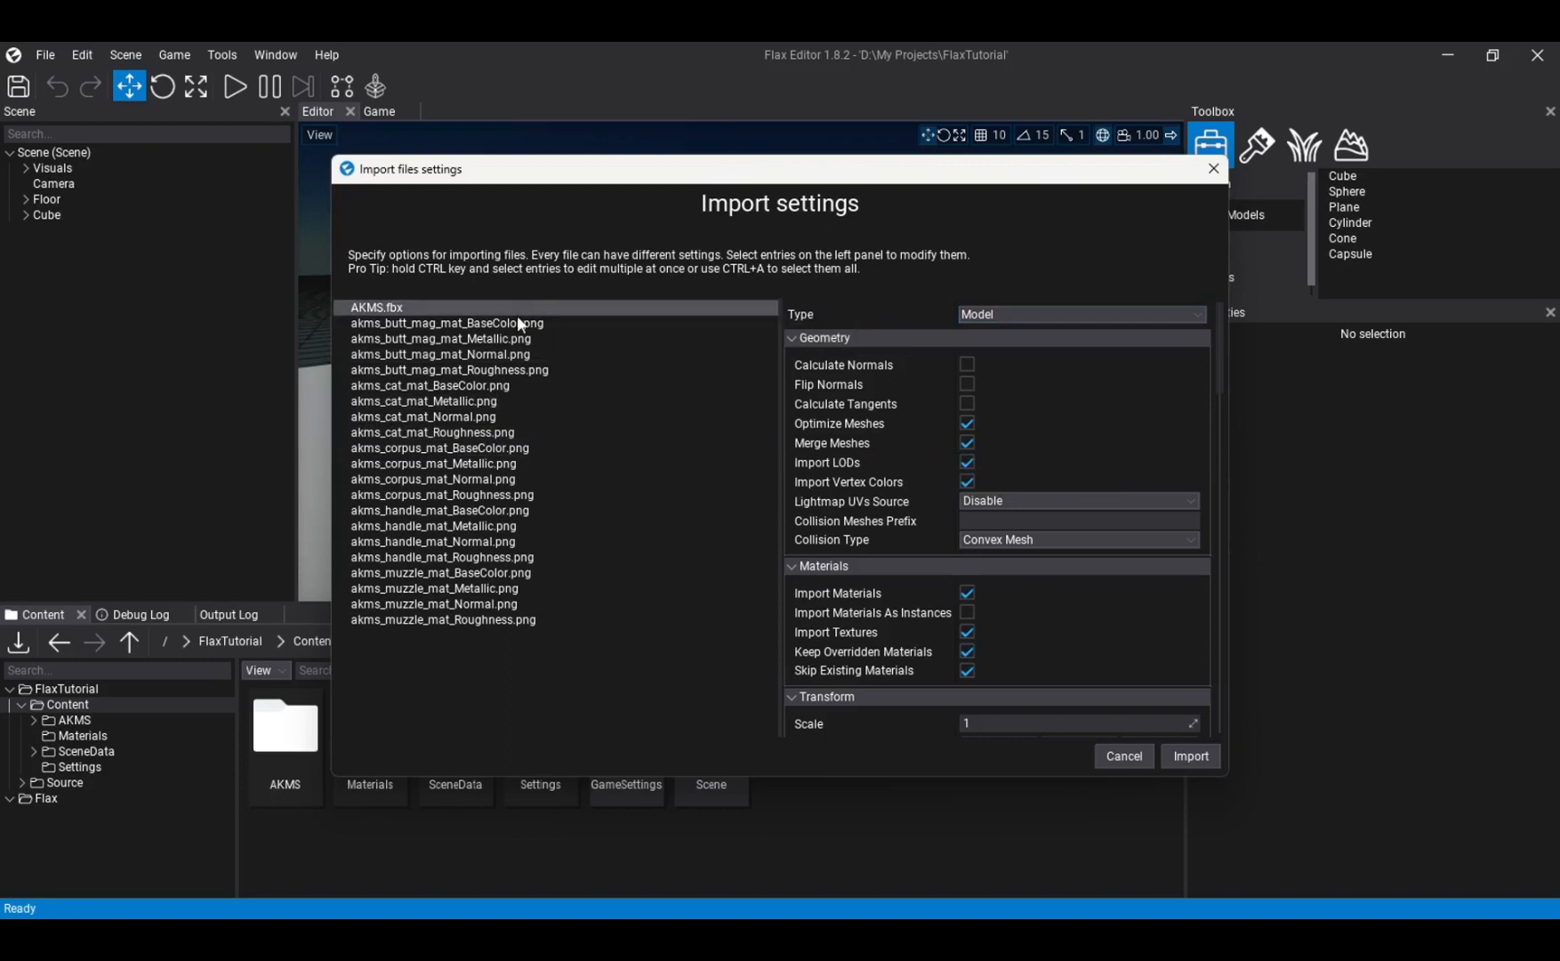
scroll(934, 541, "down", 3)
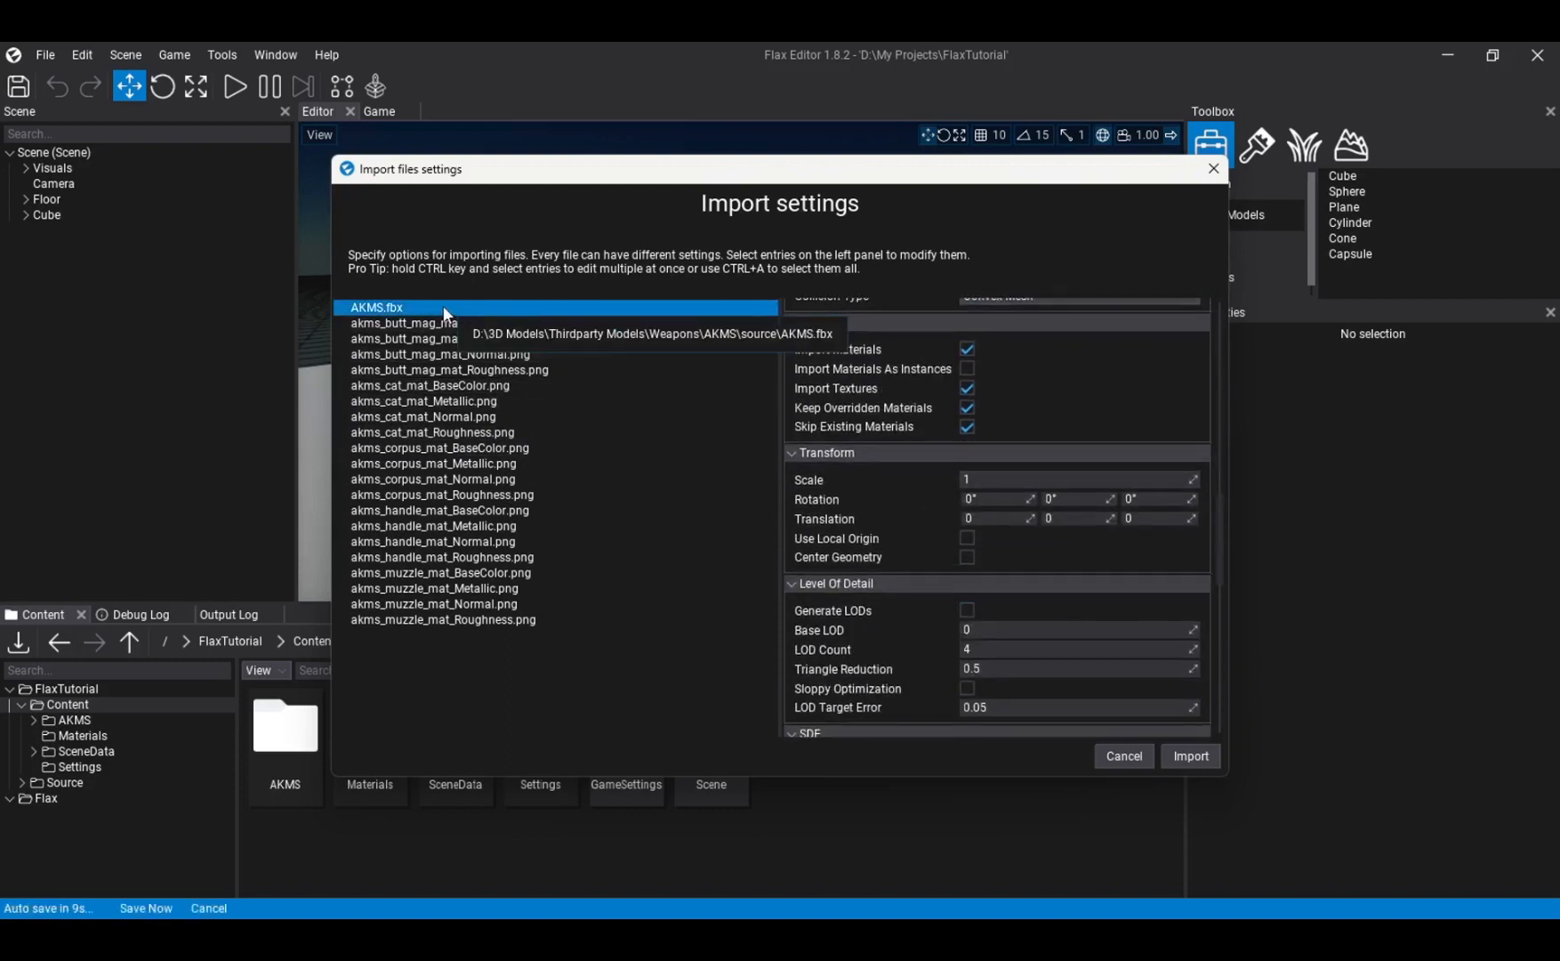
left_click(1002, 476)
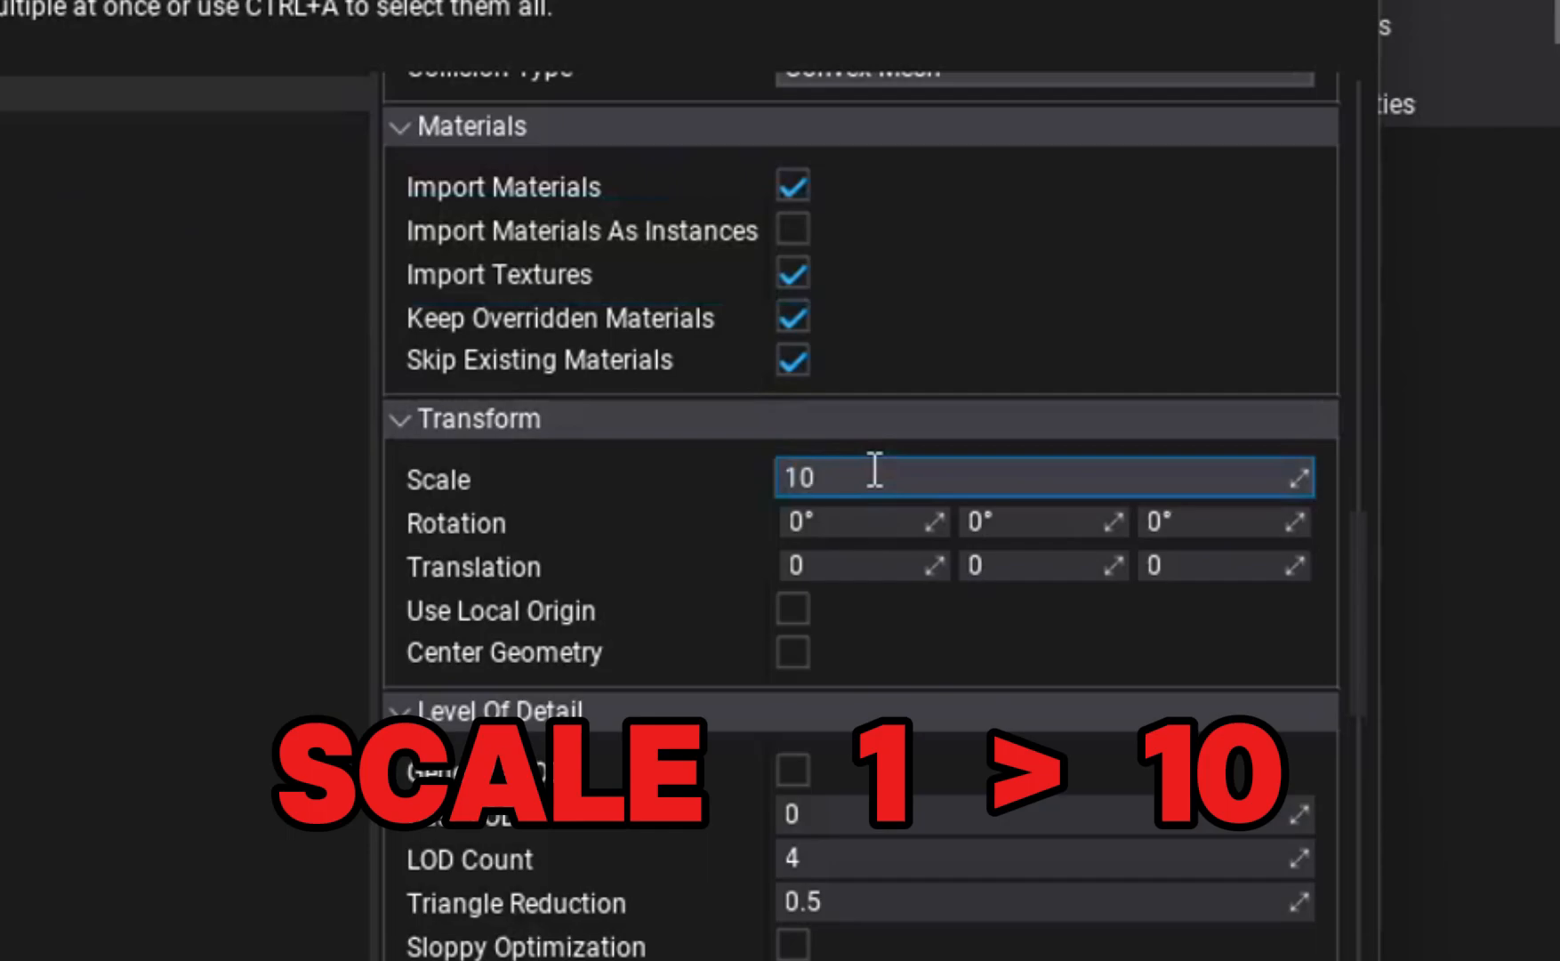
left_click(992, 674)
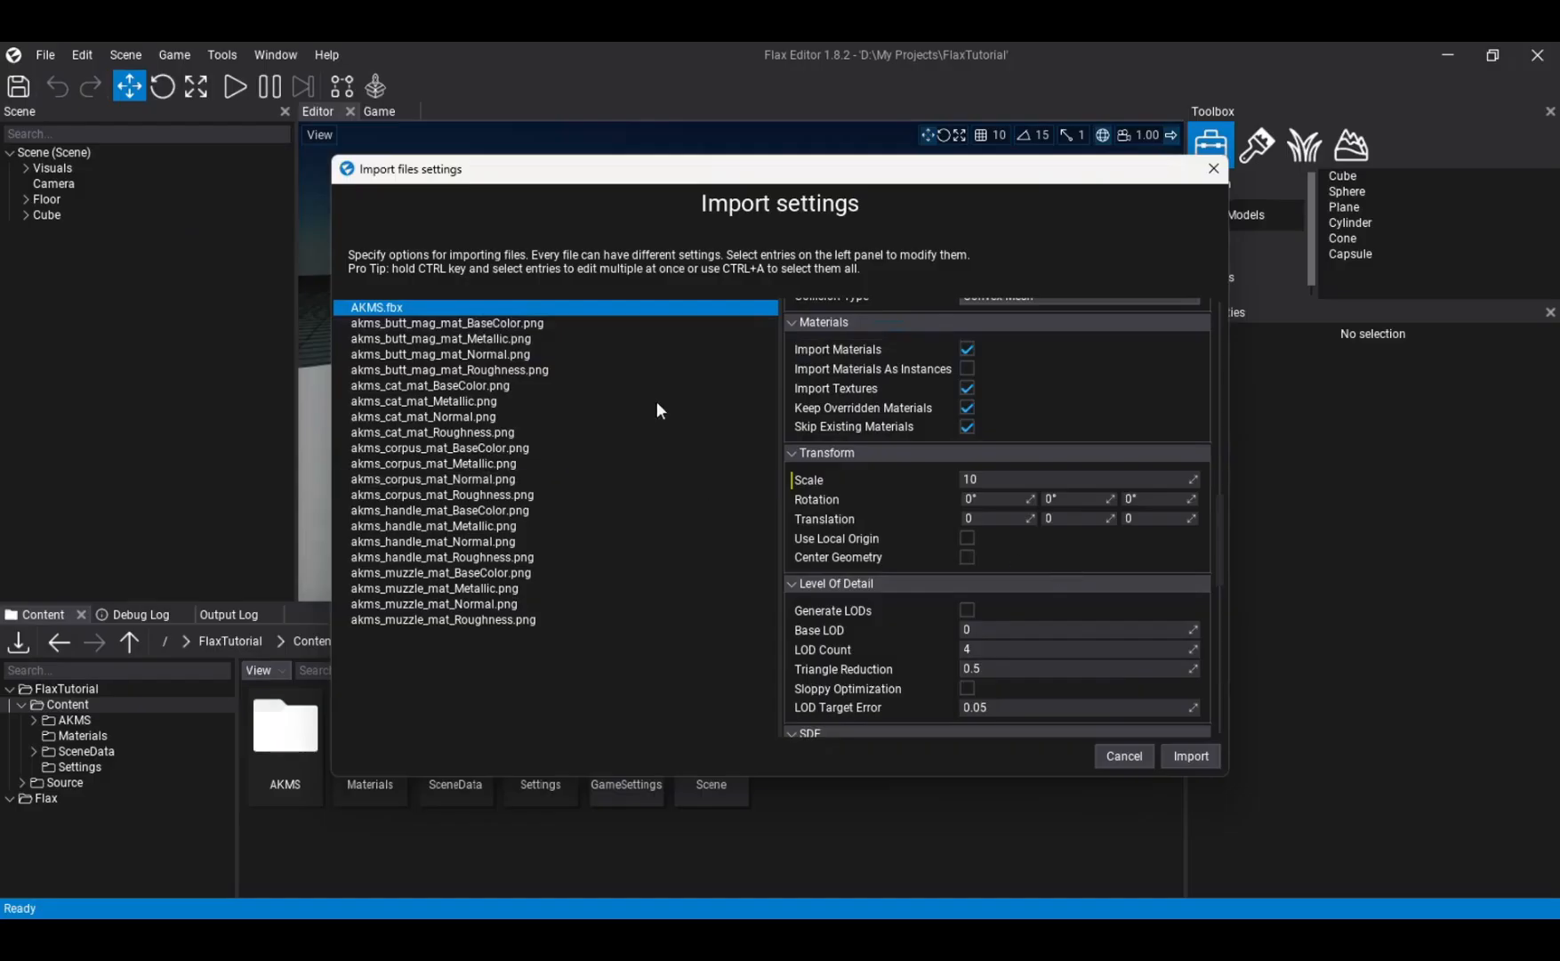
left_click(1193, 756)
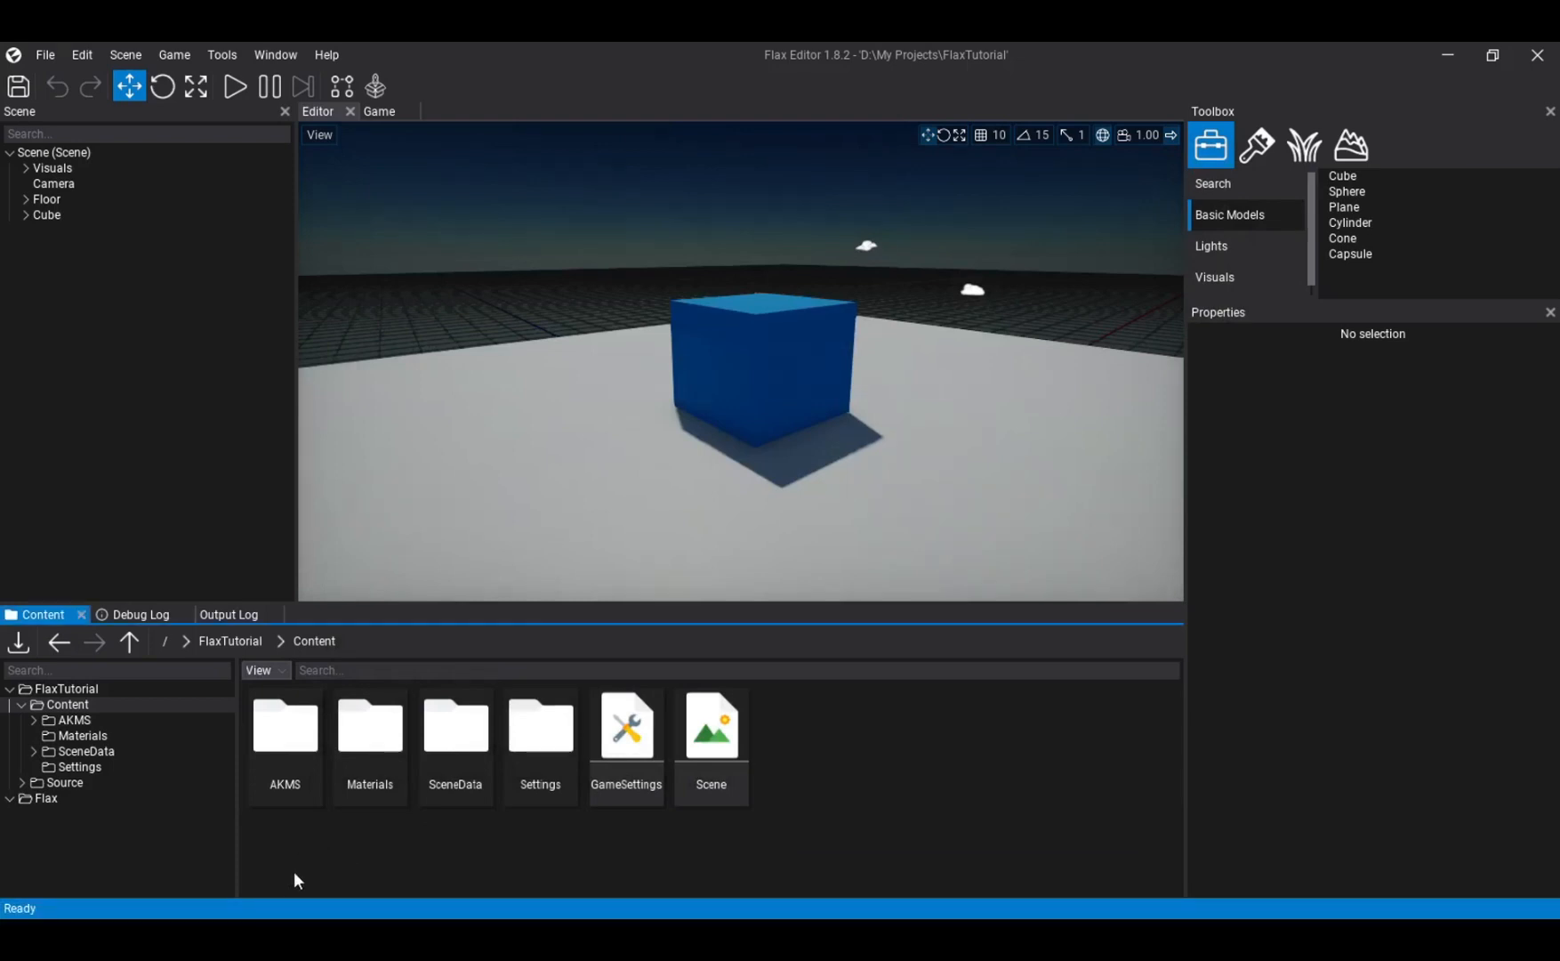
- Place the AKMS model from the Content/AKMS/source folder in the scene
double_click(283, 761)
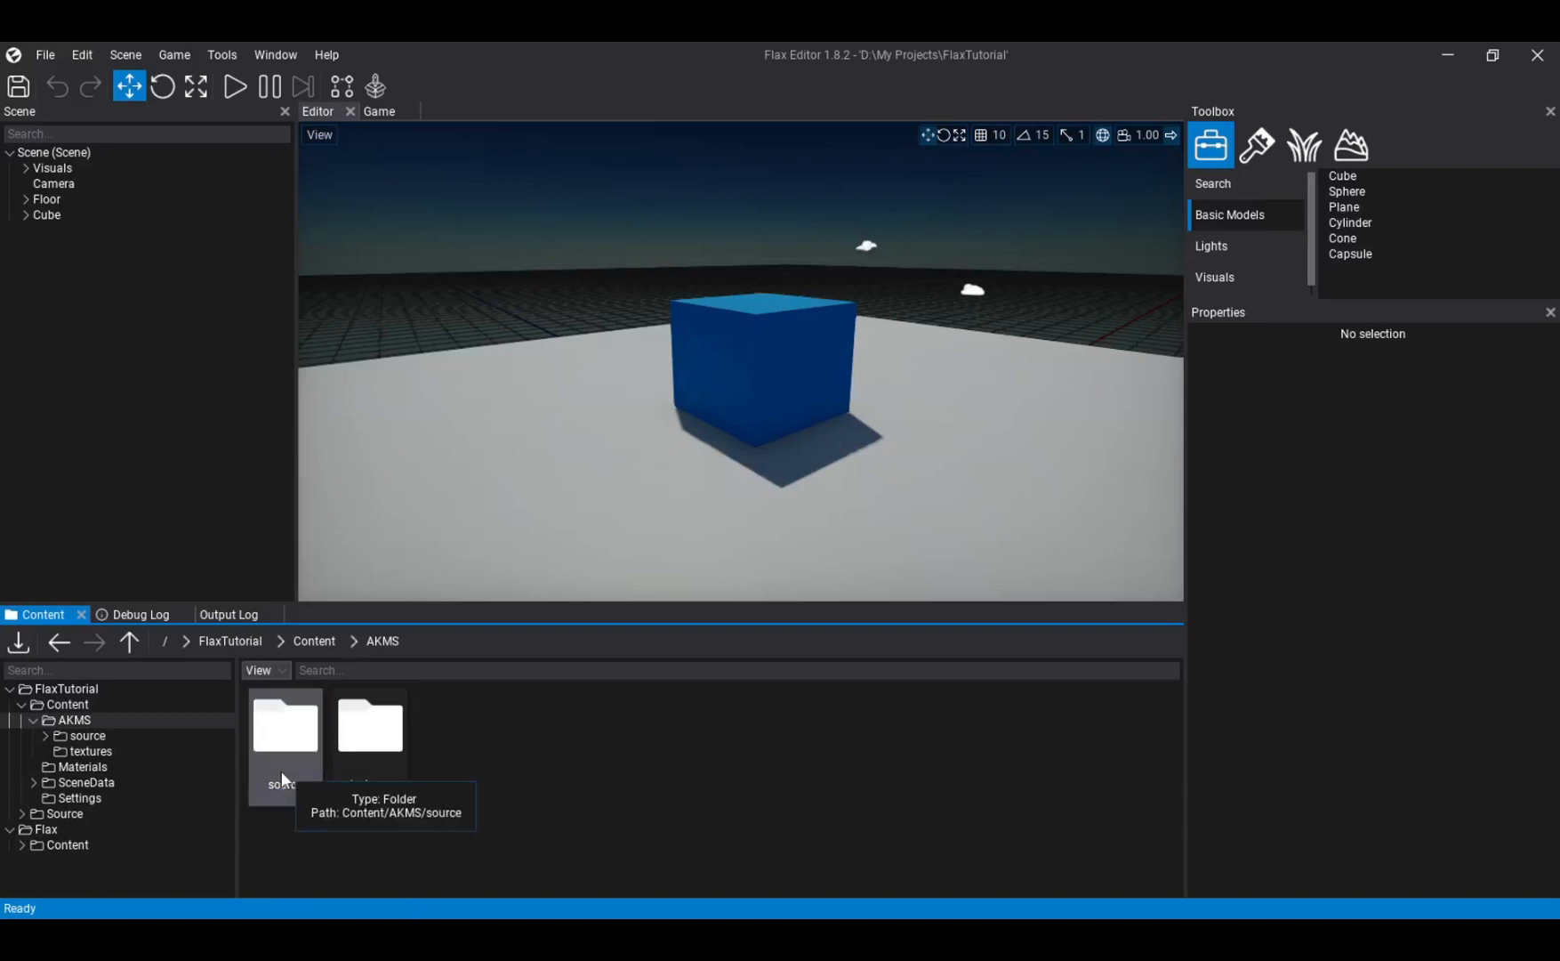
double_click(282, 770)
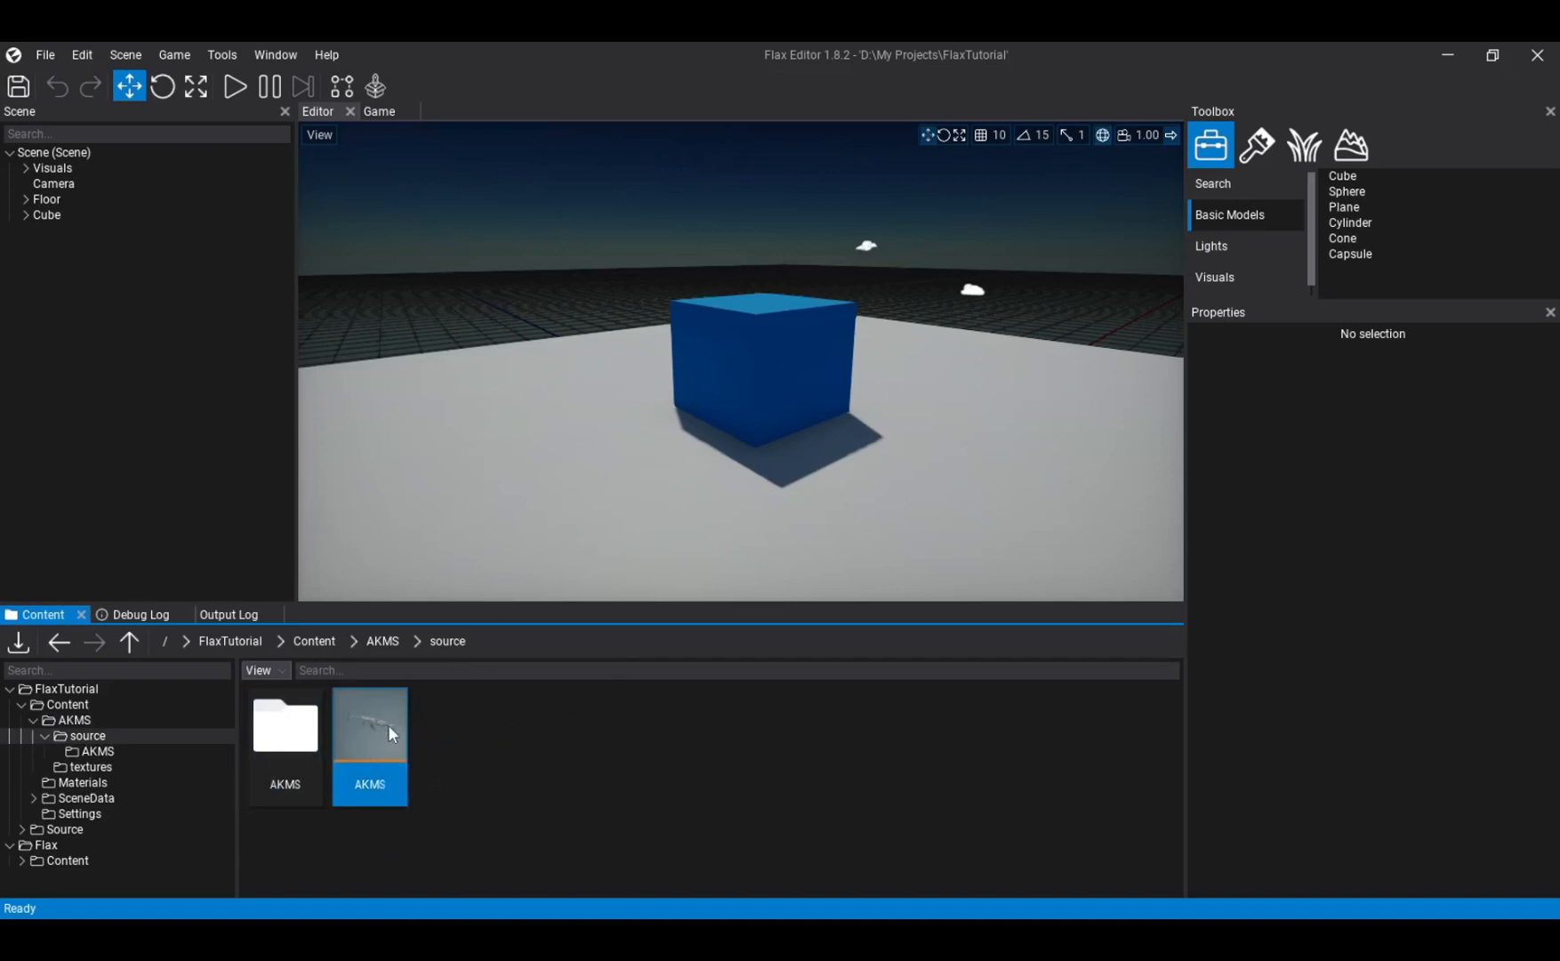
left_click_drag(384, 759, 833, 514)
left_click_drag(840, 449, 840, 273)
right_click_drag(777, 427, 1134, 384)
- View the placed AKMS rifle from the side in the scene viewport
key("w")
key("a")
key("s")
key("w")
key("s")
key("s")
key("w")
key("s")
right_click_drag(741, 361, 753, 363)
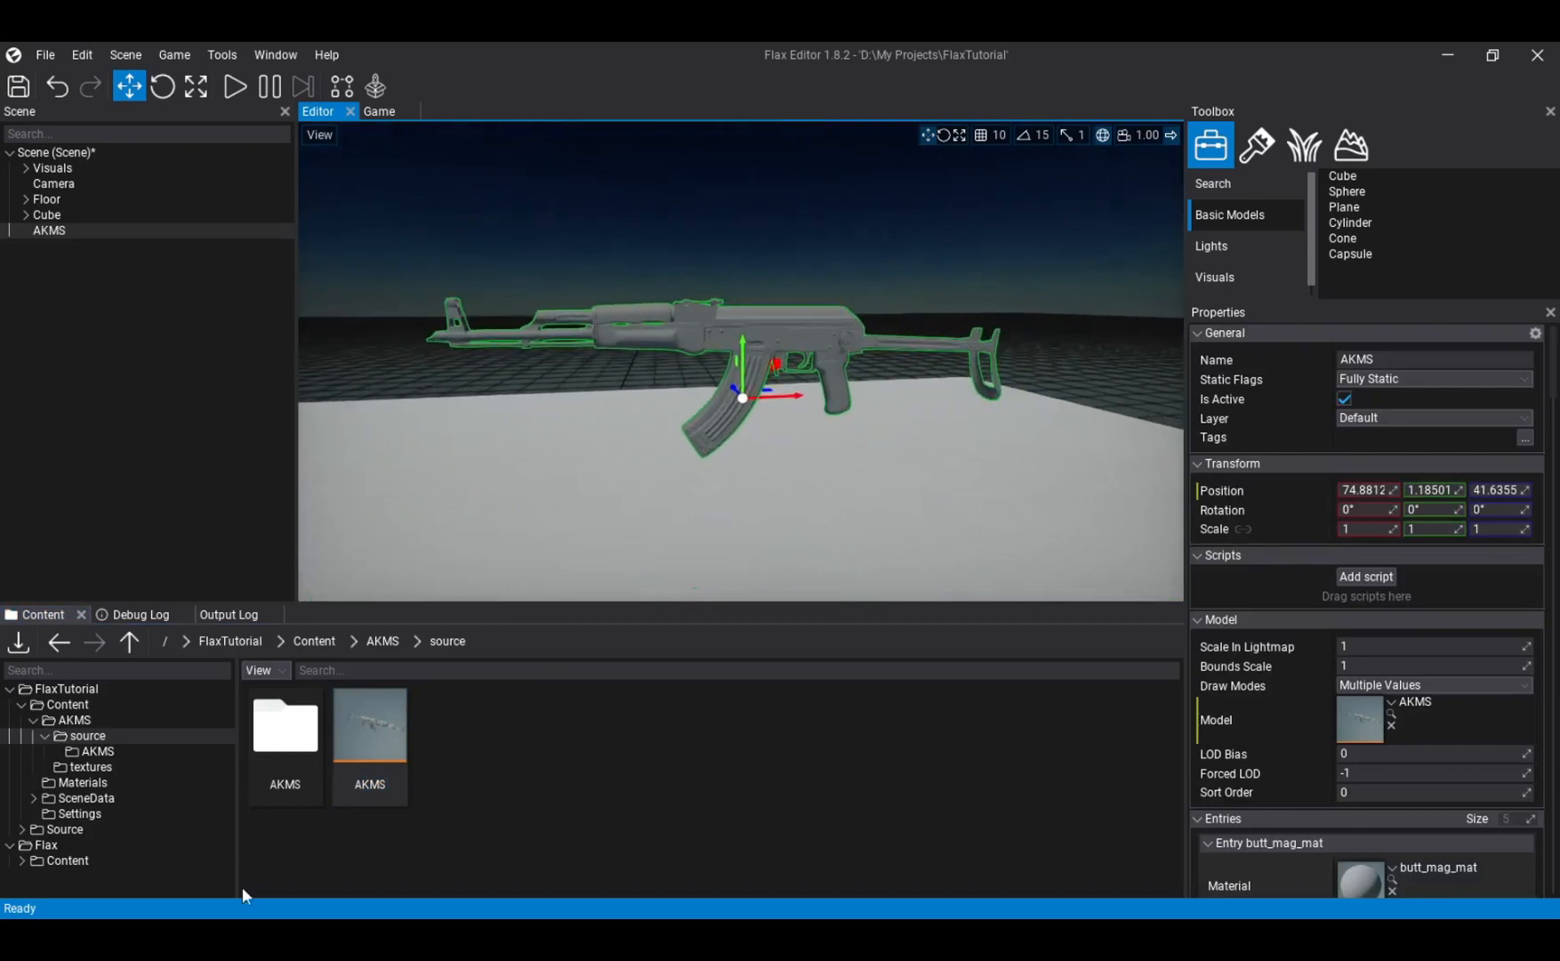
- Examine the imported files in the AKMS textures folder to see which materials the rifle needs
left_click(127, 770)
left_click(274, 734)
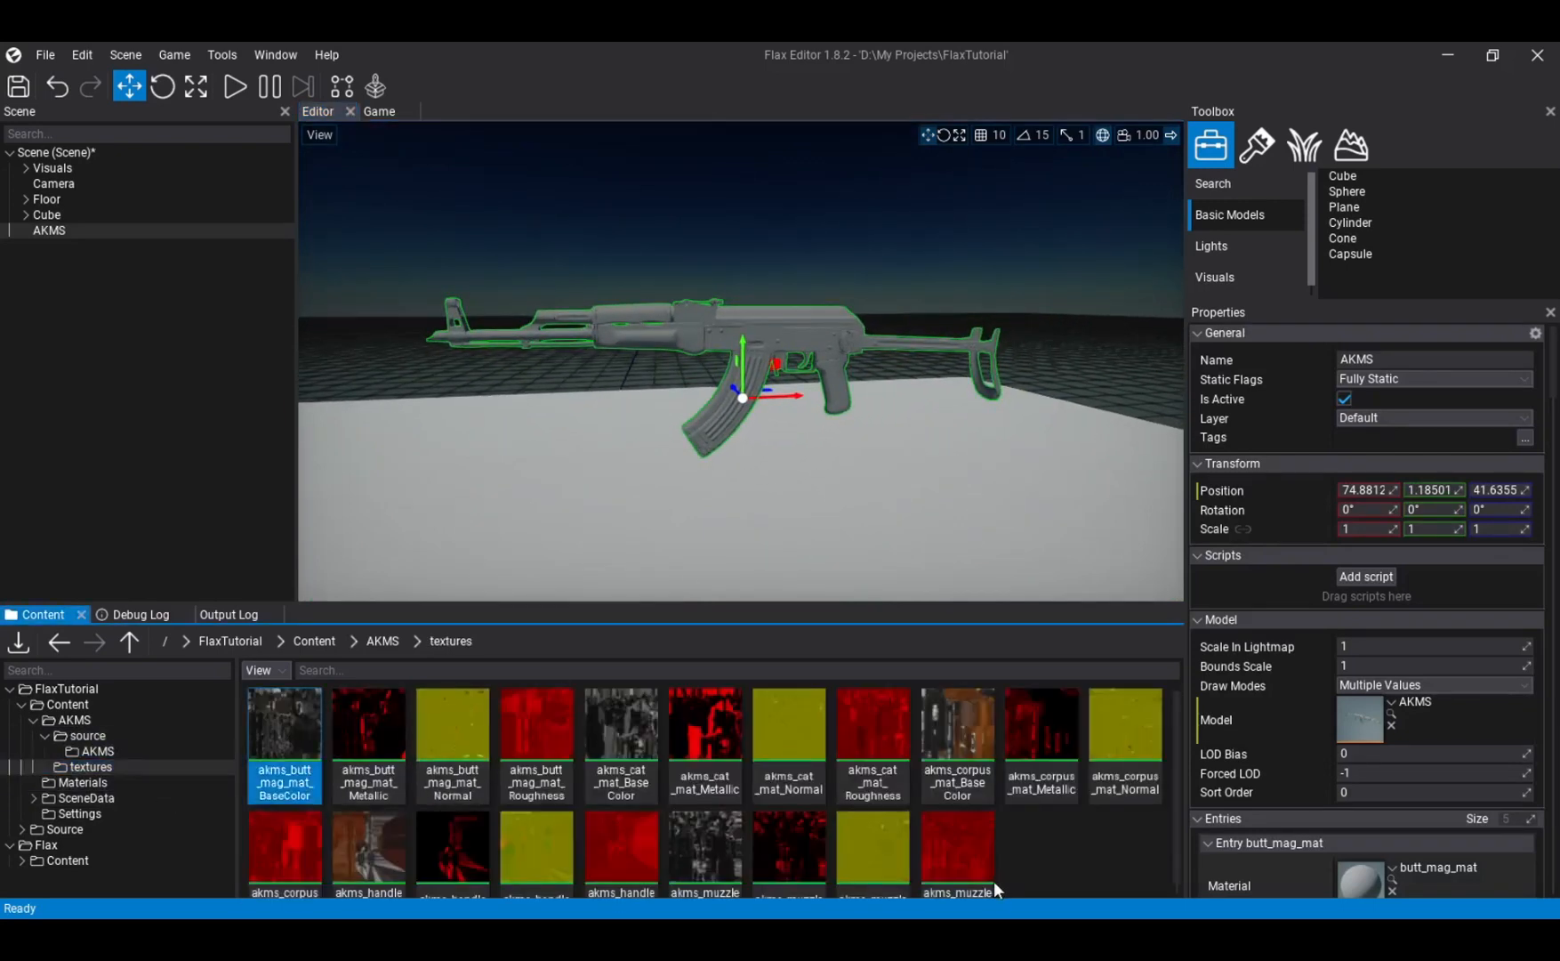
mouse_move(274, 743)
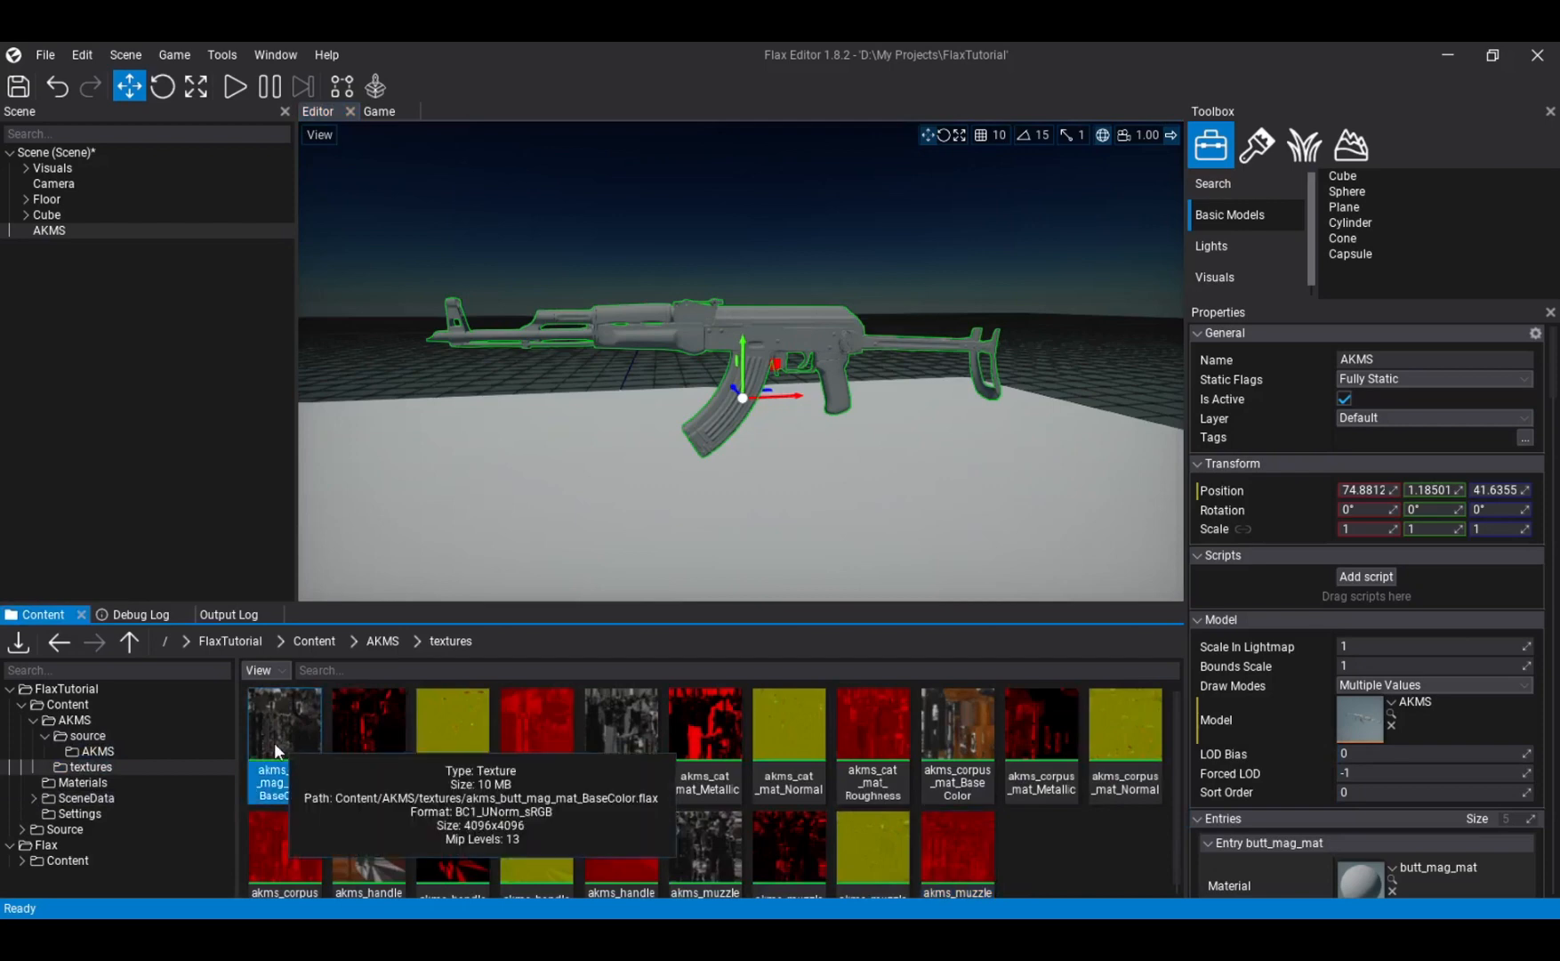
left_click(113, 722)
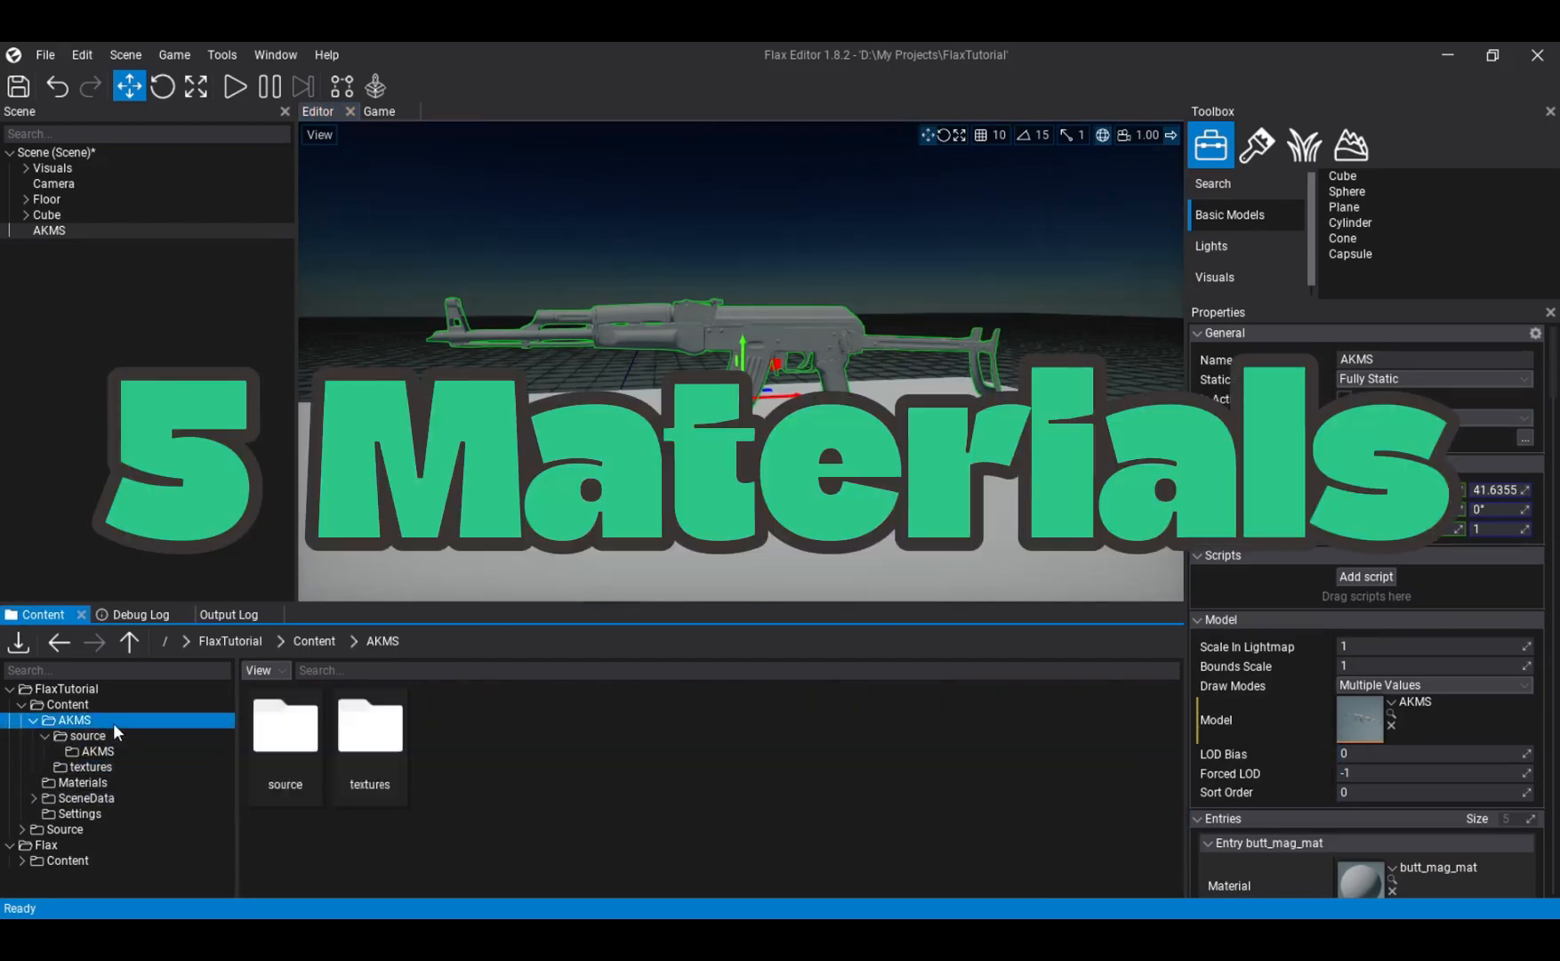
left_click(122, 767)
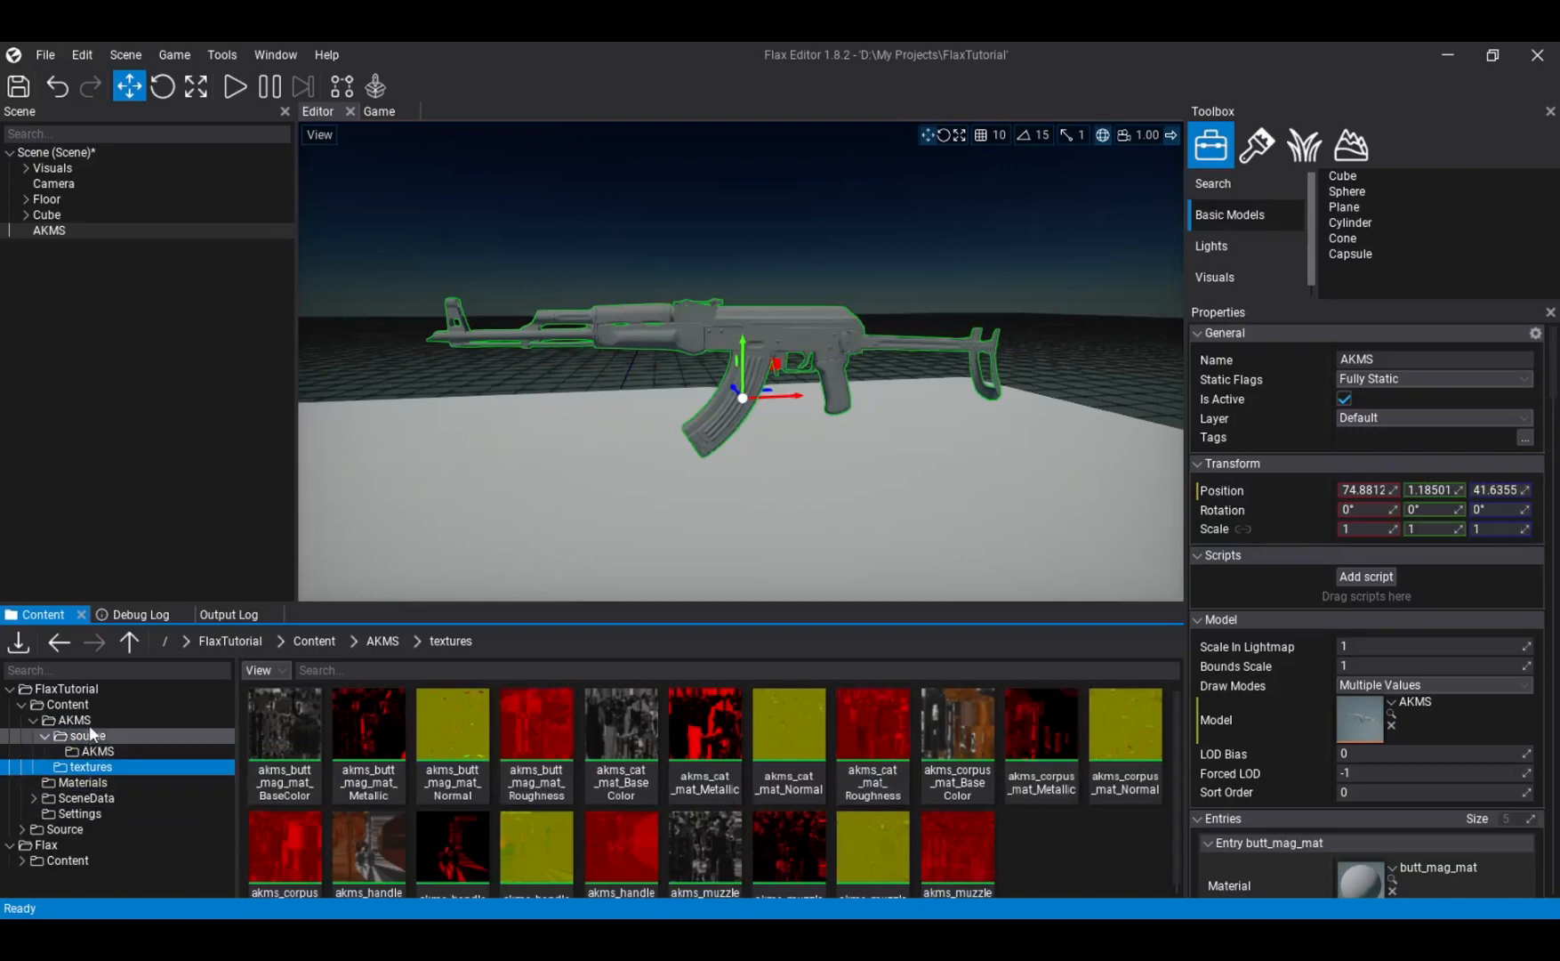
- Create a new material named magazinee in the Content/AKMS folder
left_click(67, 705)
left_click(113, 719)
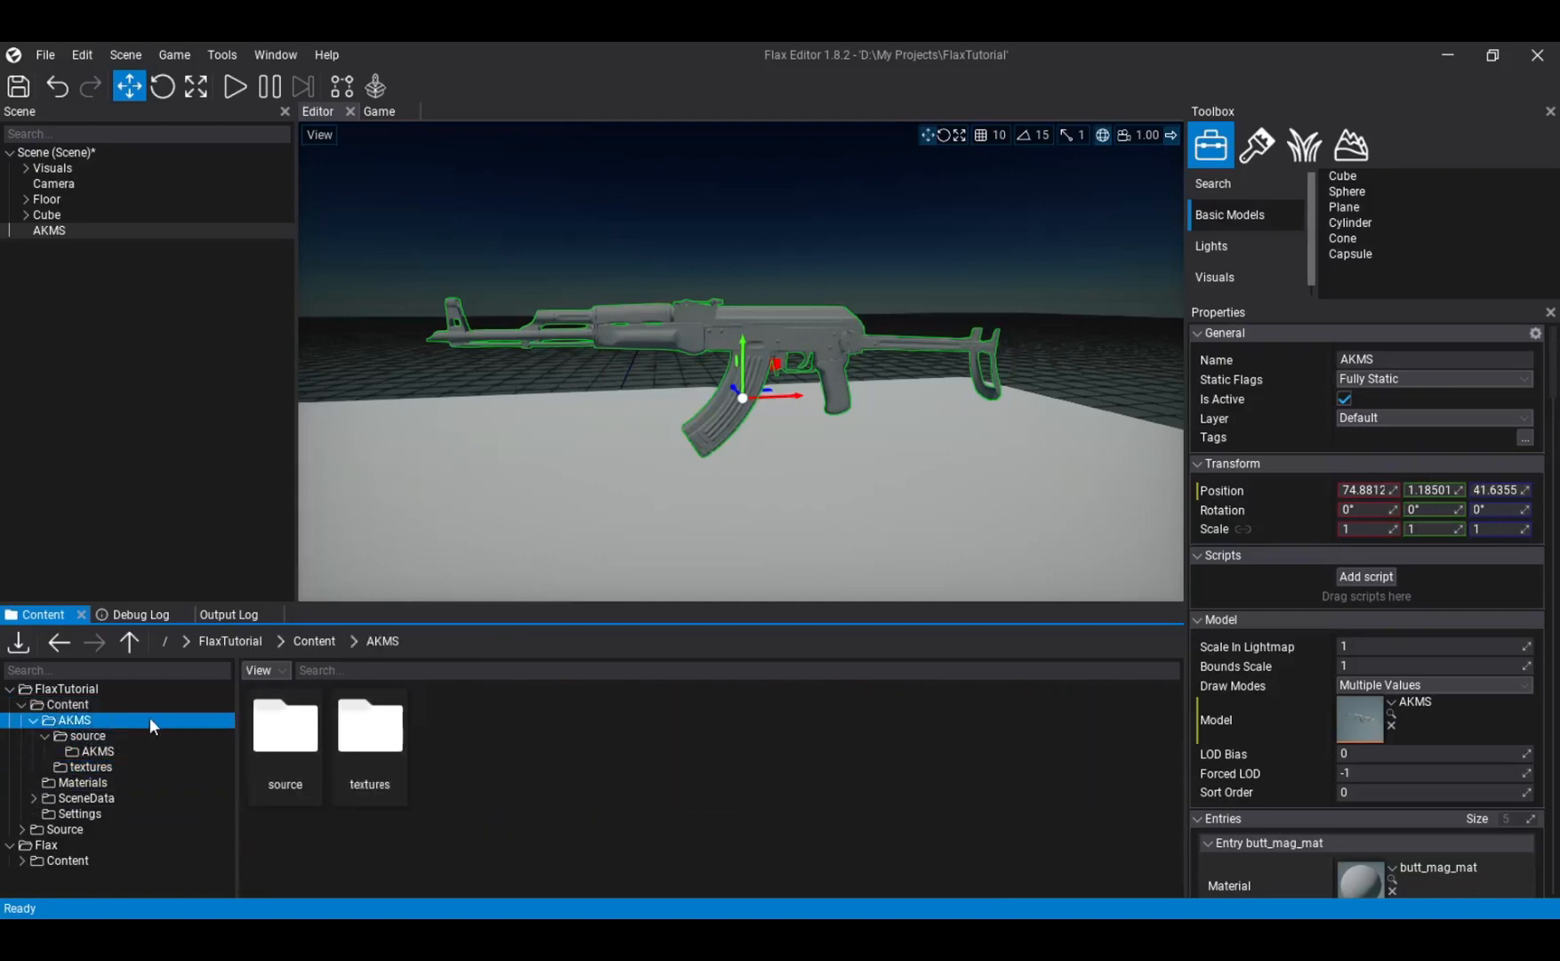
right_click(493, 756)
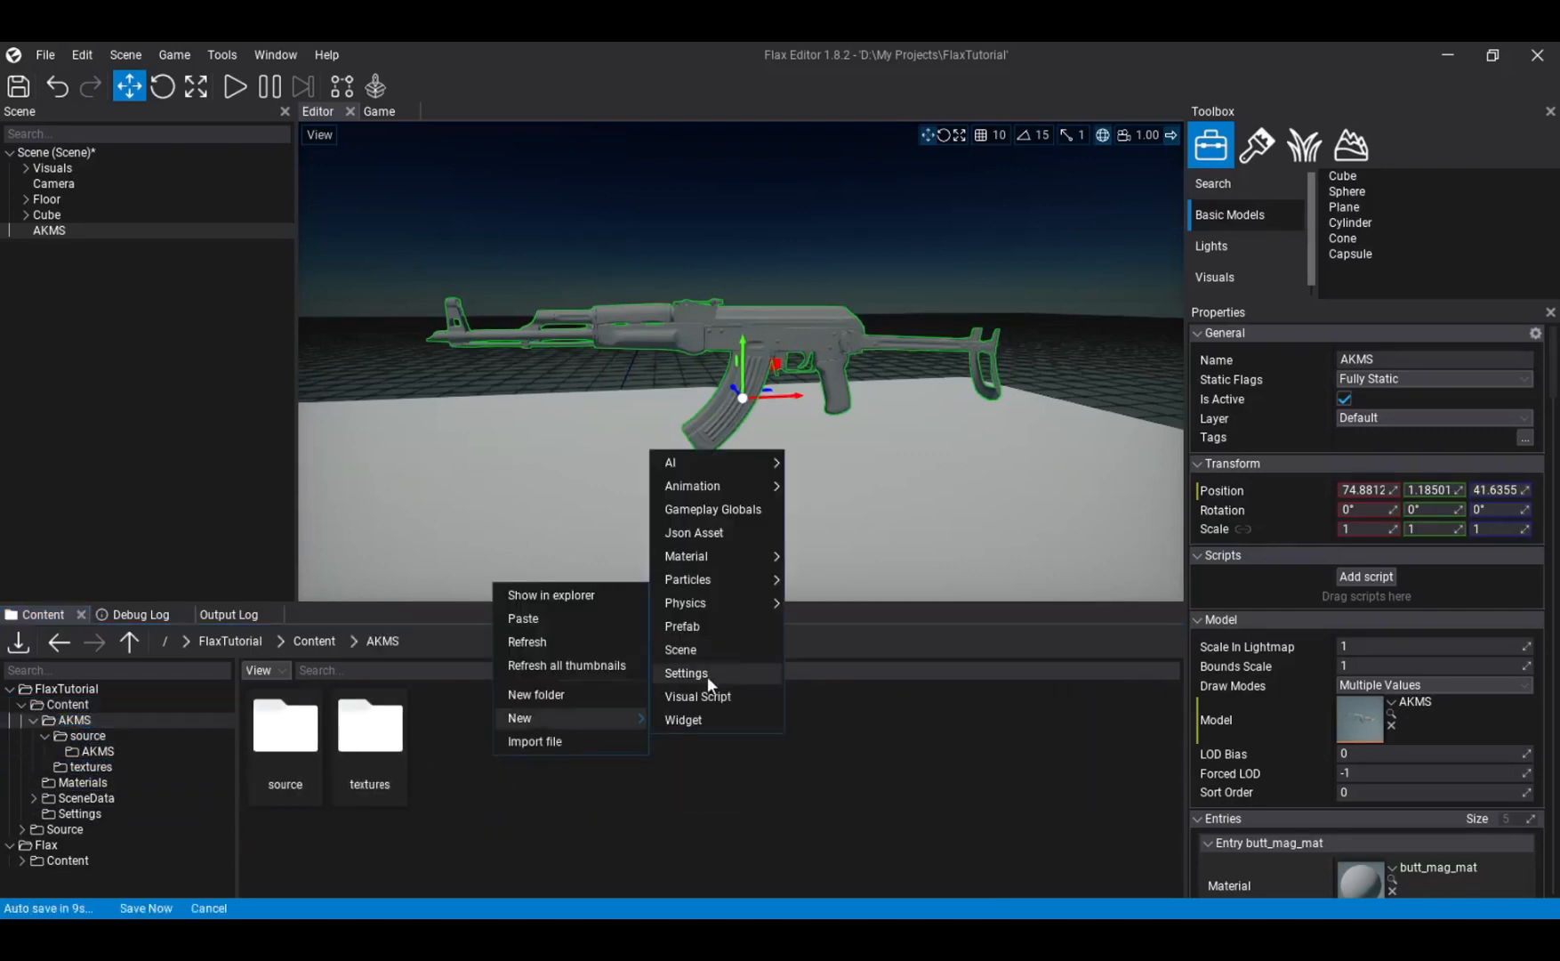
left_click(818, 553)
type("magazinee")
key("Return")
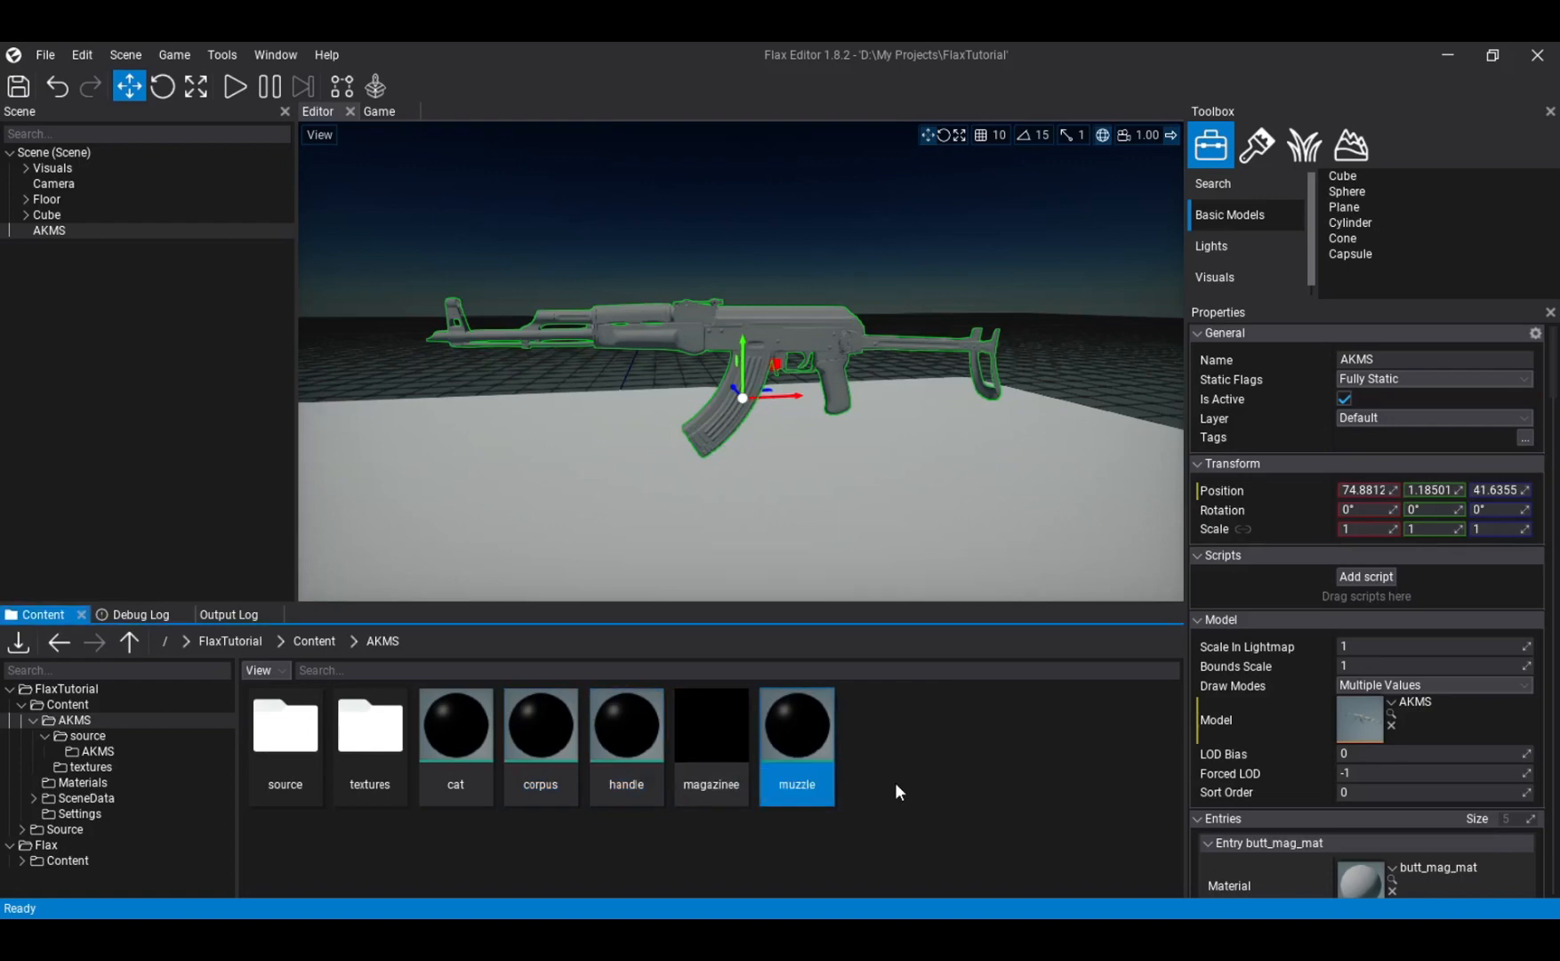
- Open the corpus material in a maximized editor window and inspect the Material node in its graph
double_click(556, 783)
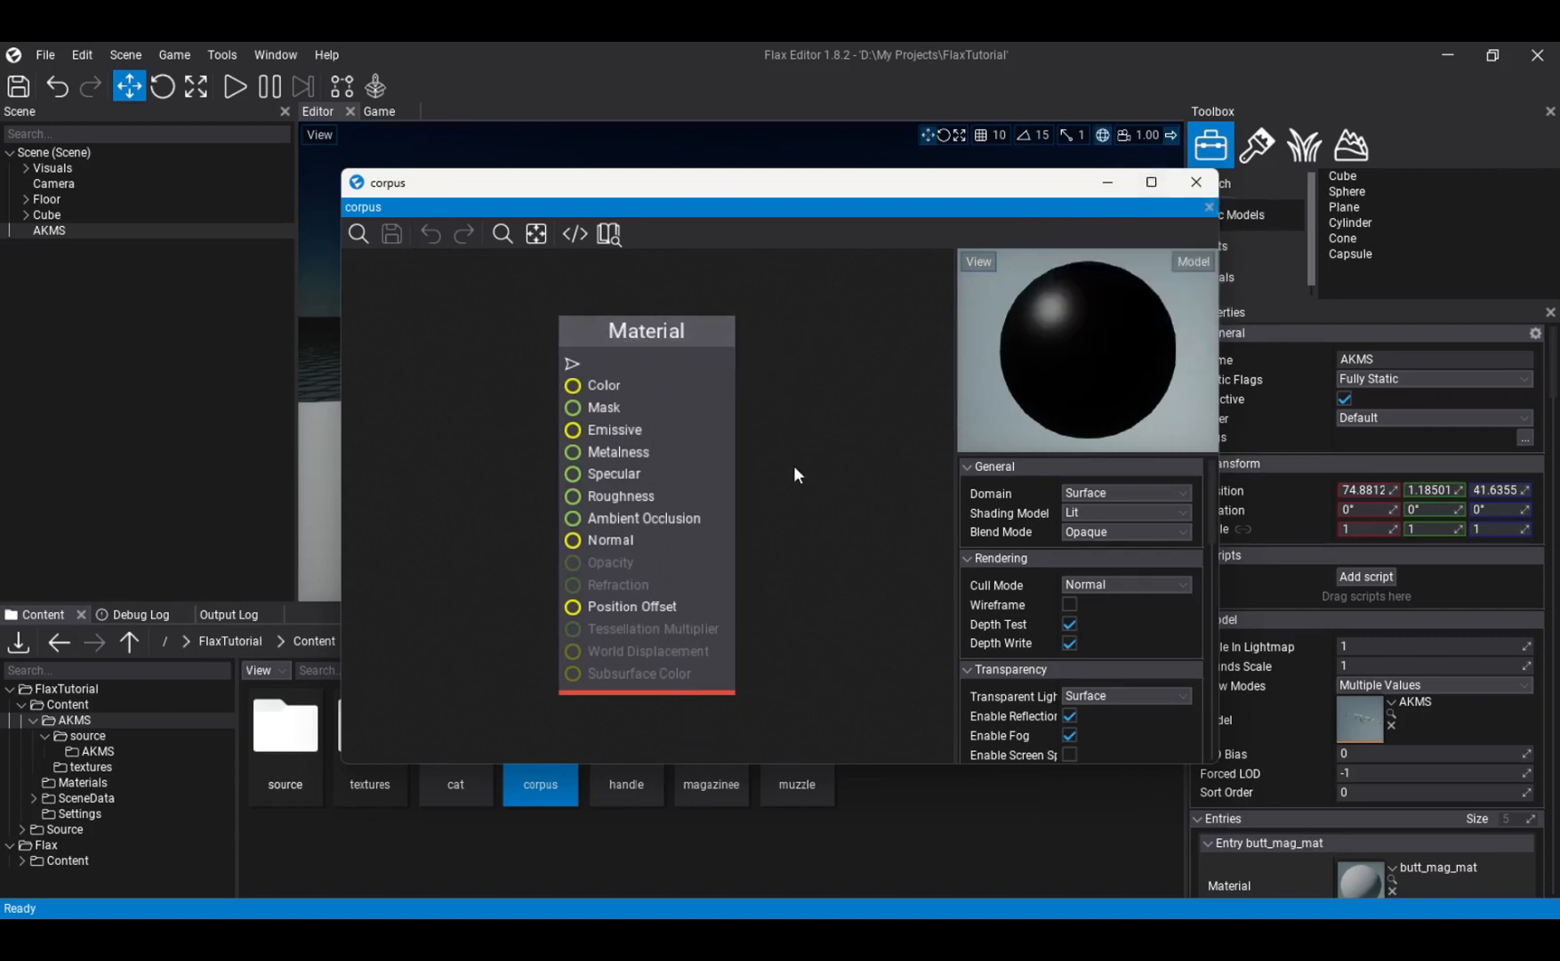
left_click(1156, 190)
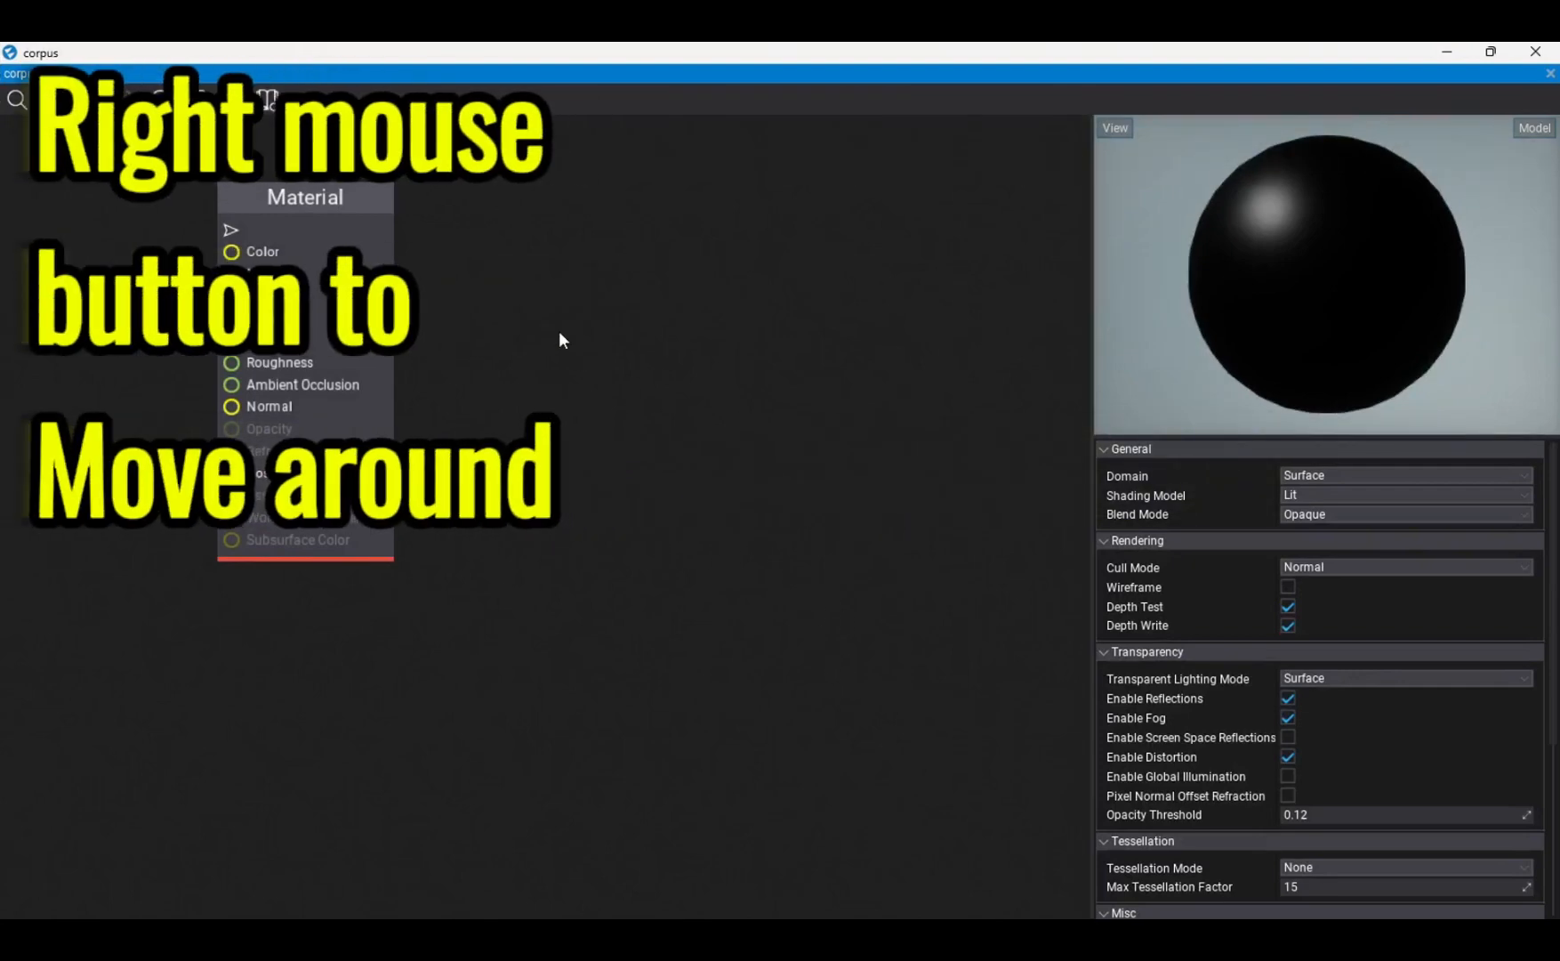
right_click_drag(540, 311, 964, 415)
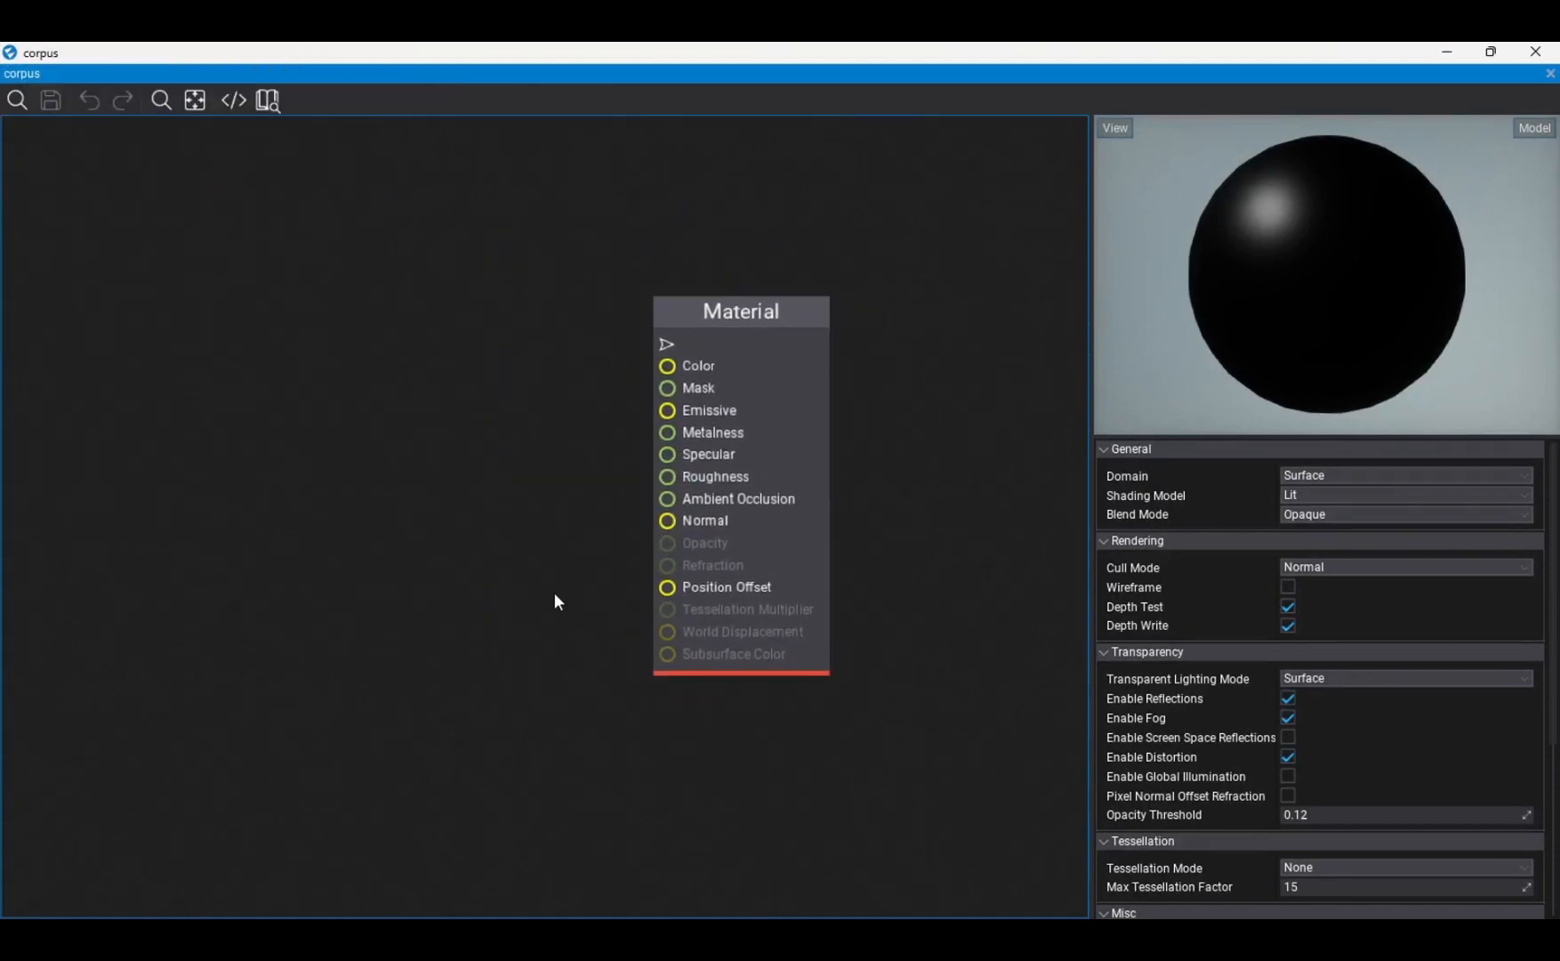
scroll(535, 559, "up", 1)
scroll(535, 559, "down", 4)
scroll(532, 559, "up", 3)
scroll(532, 559, "down", 1)
right_click_drag(492, 477, 442, 500)
left_click(853, 439)
right_click_drag(469, 379, 385, 404)
type("=")
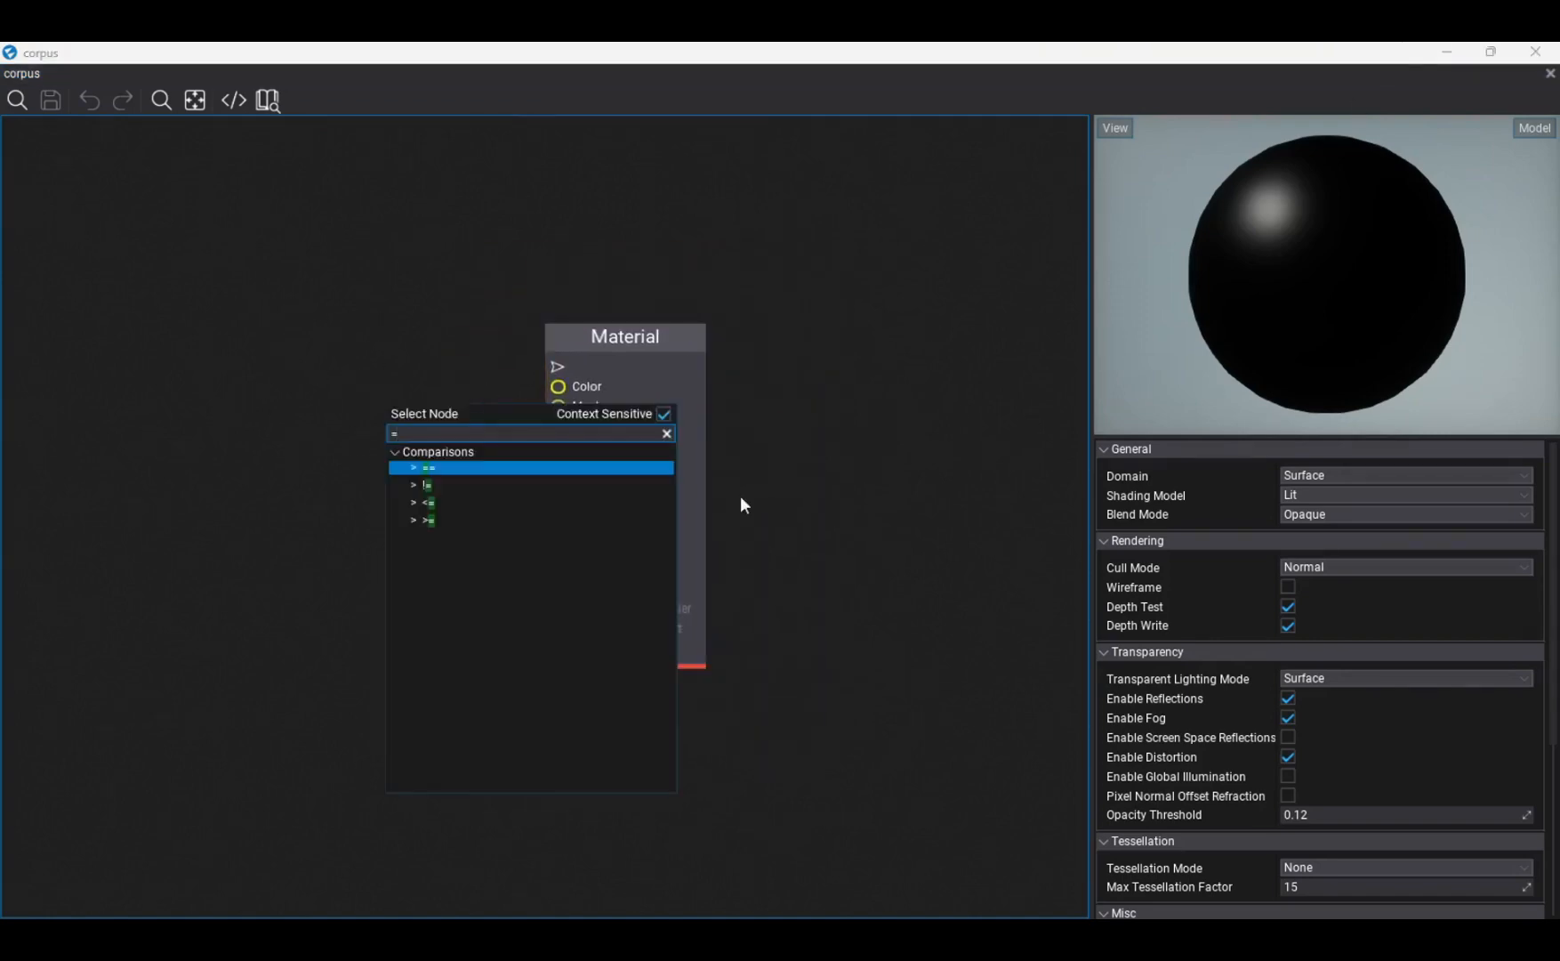
left_click(244, 368)
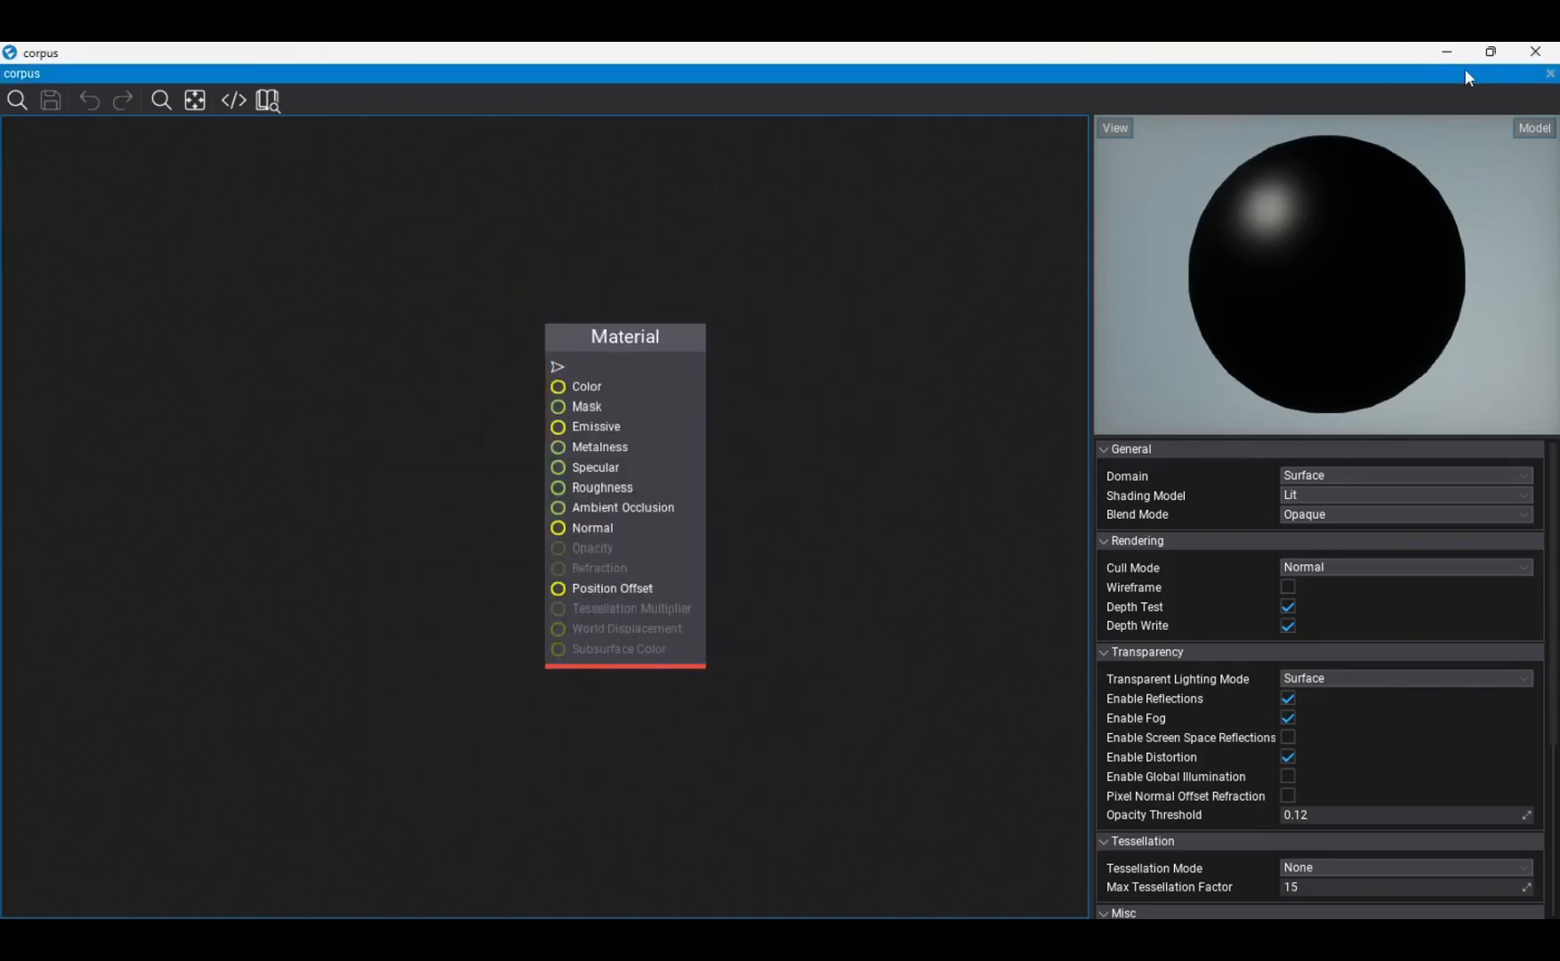
- Open the AKMS textures folder beside the restored corpus window and select the corpus BaseColor, Metallic, Normal and Roughness textures together
left_click(1491, 52)
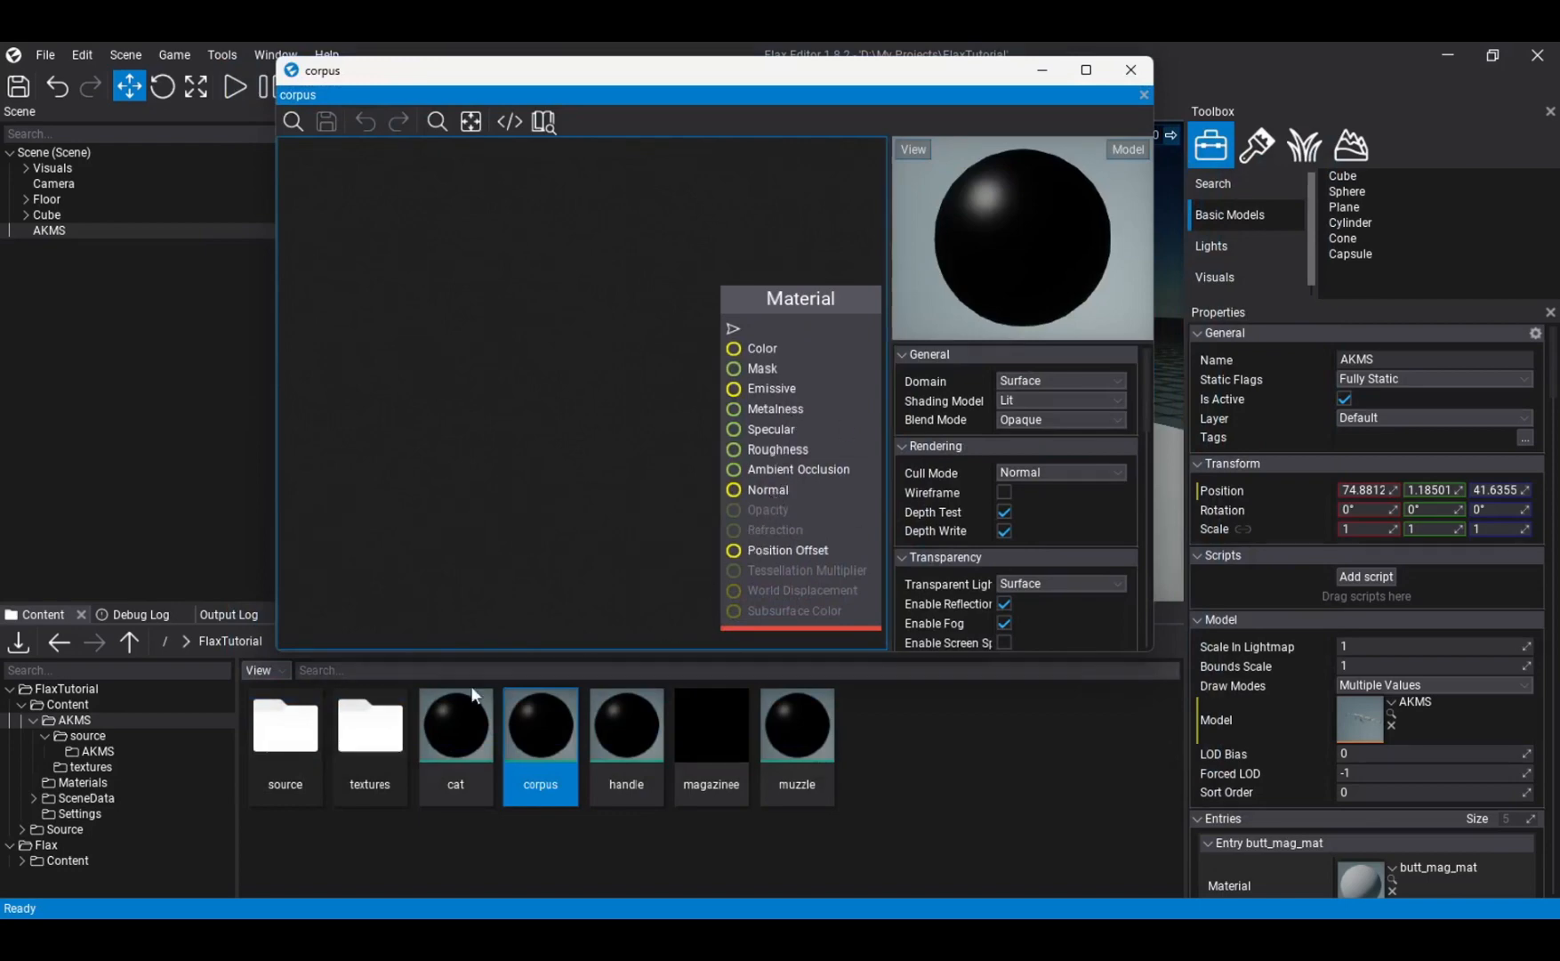
double_click(357, 764)
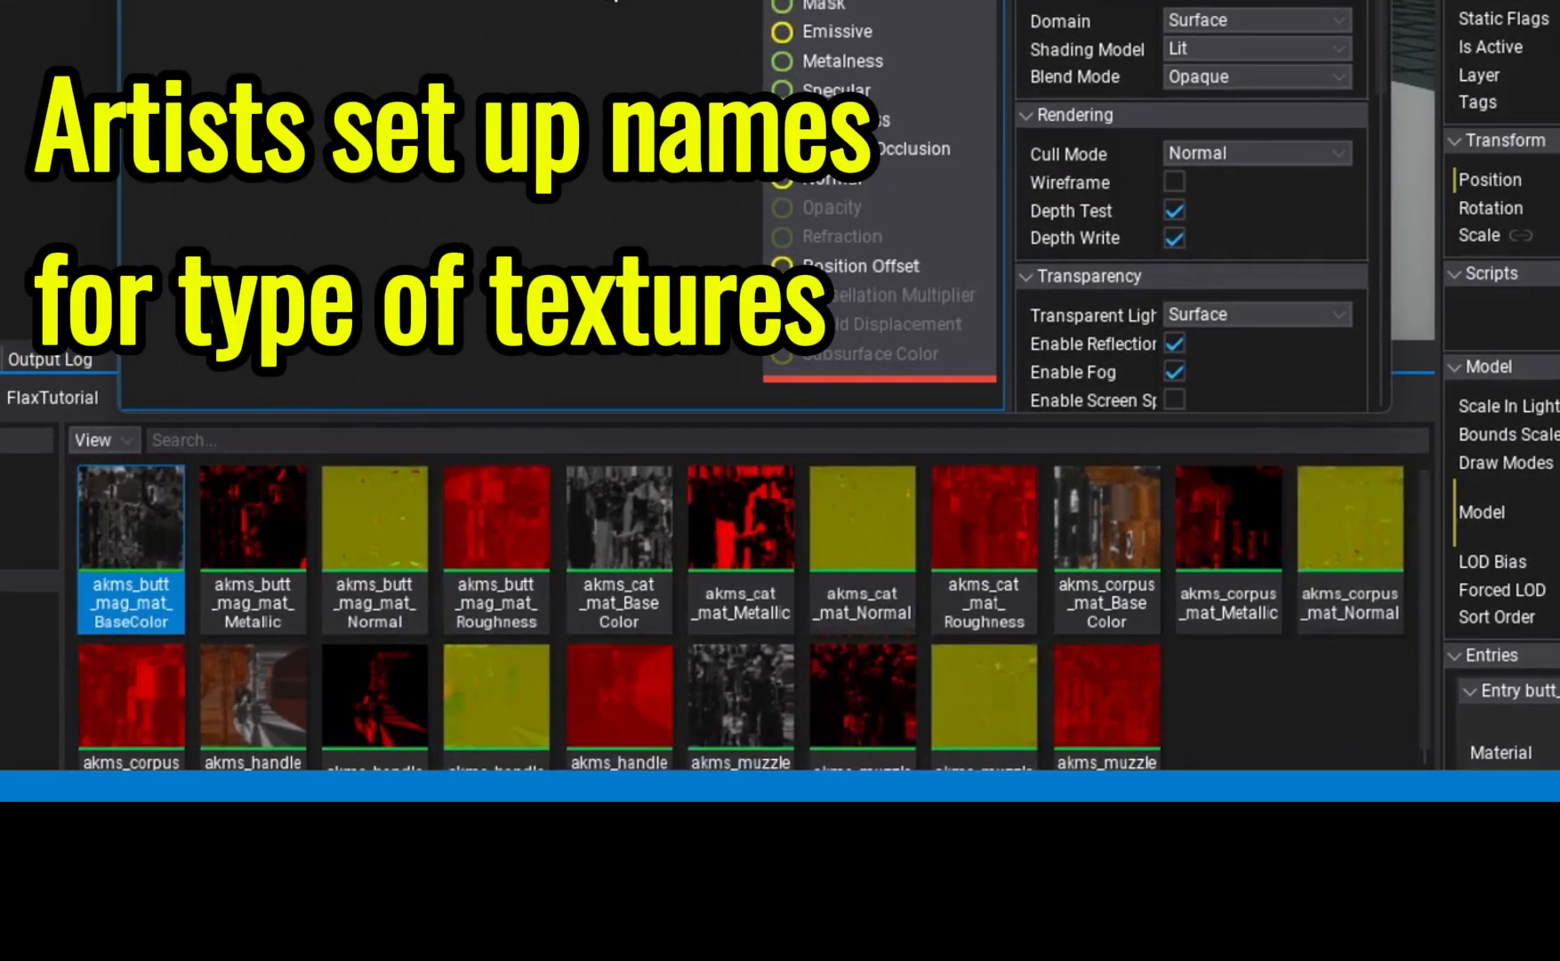
left_click(980, 608)
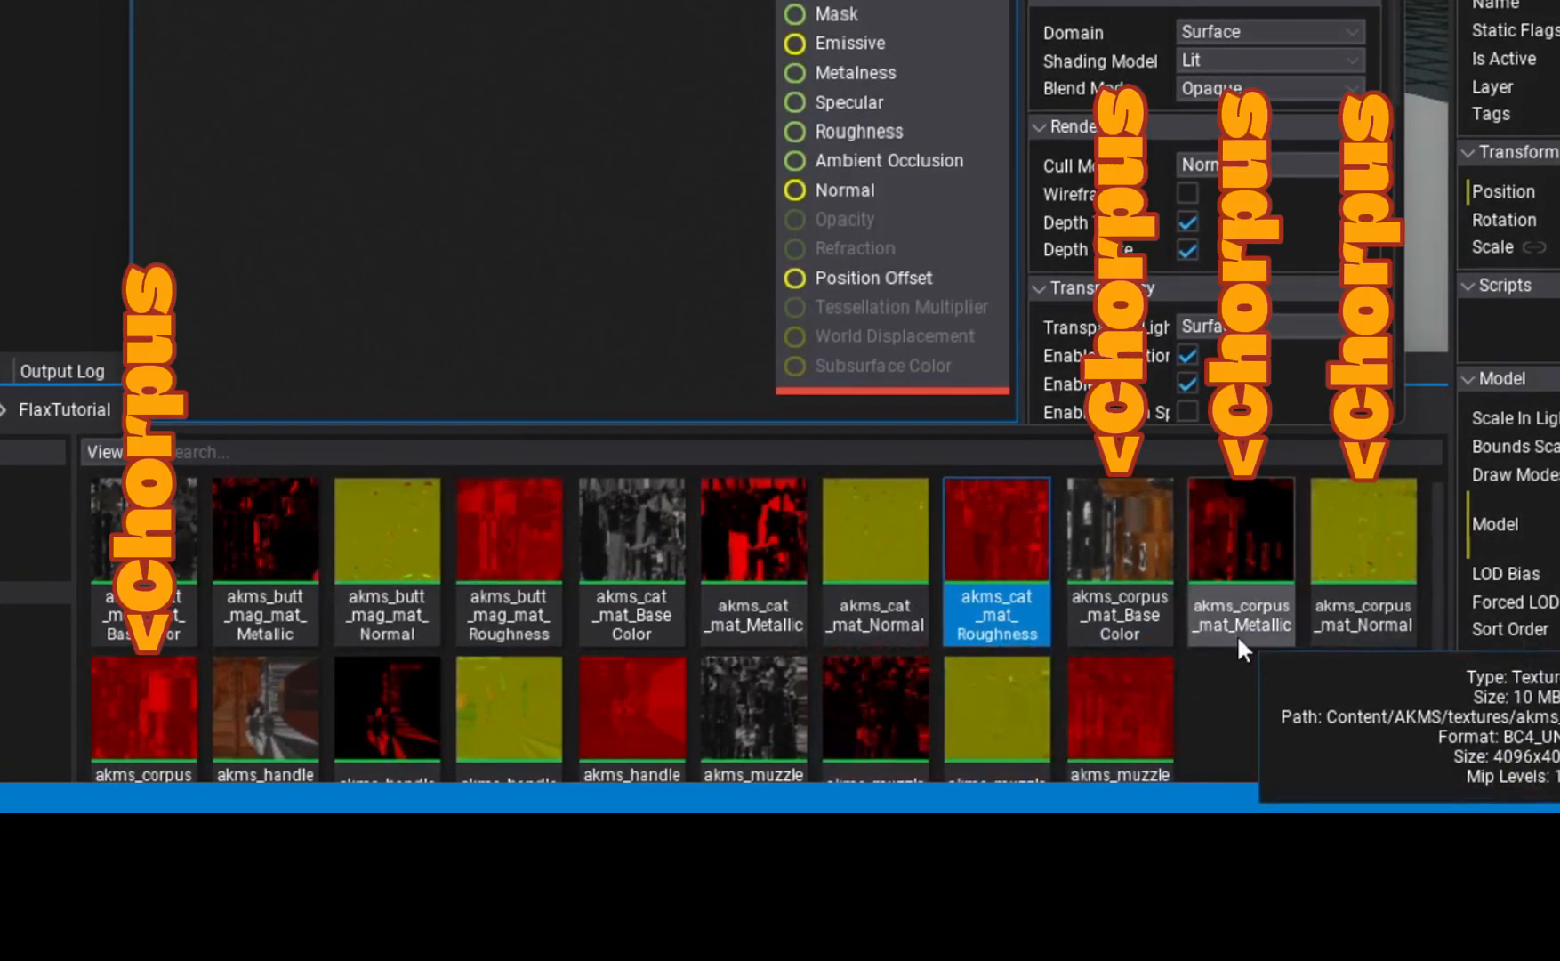
left_click(1143, 605)
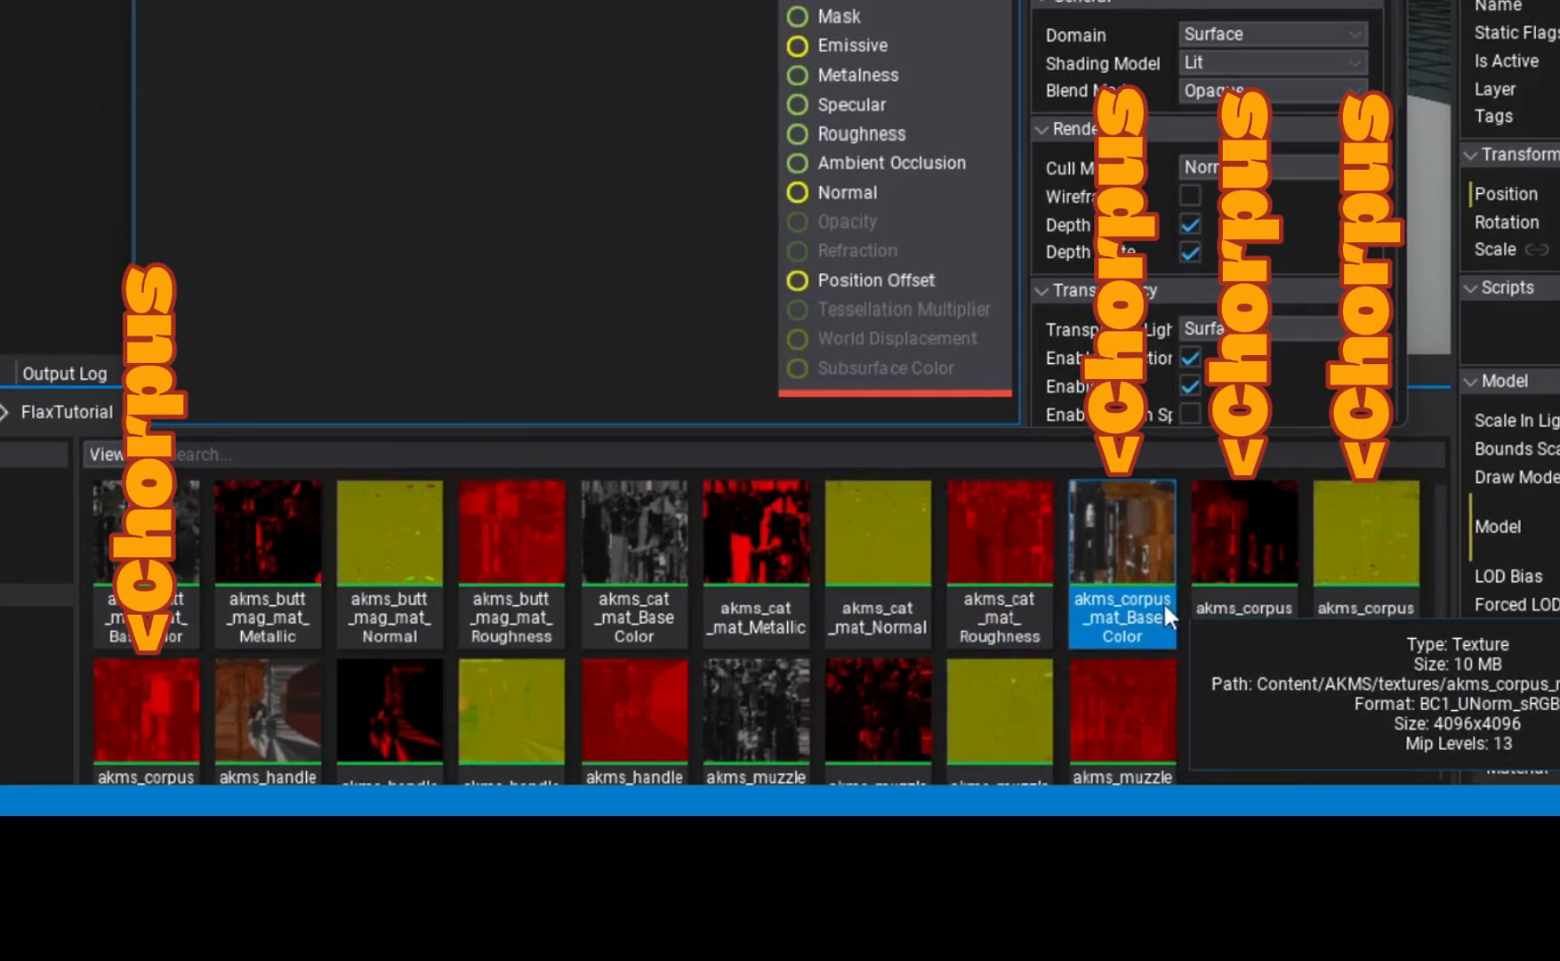
scroll(1172, 592, "down", 1)
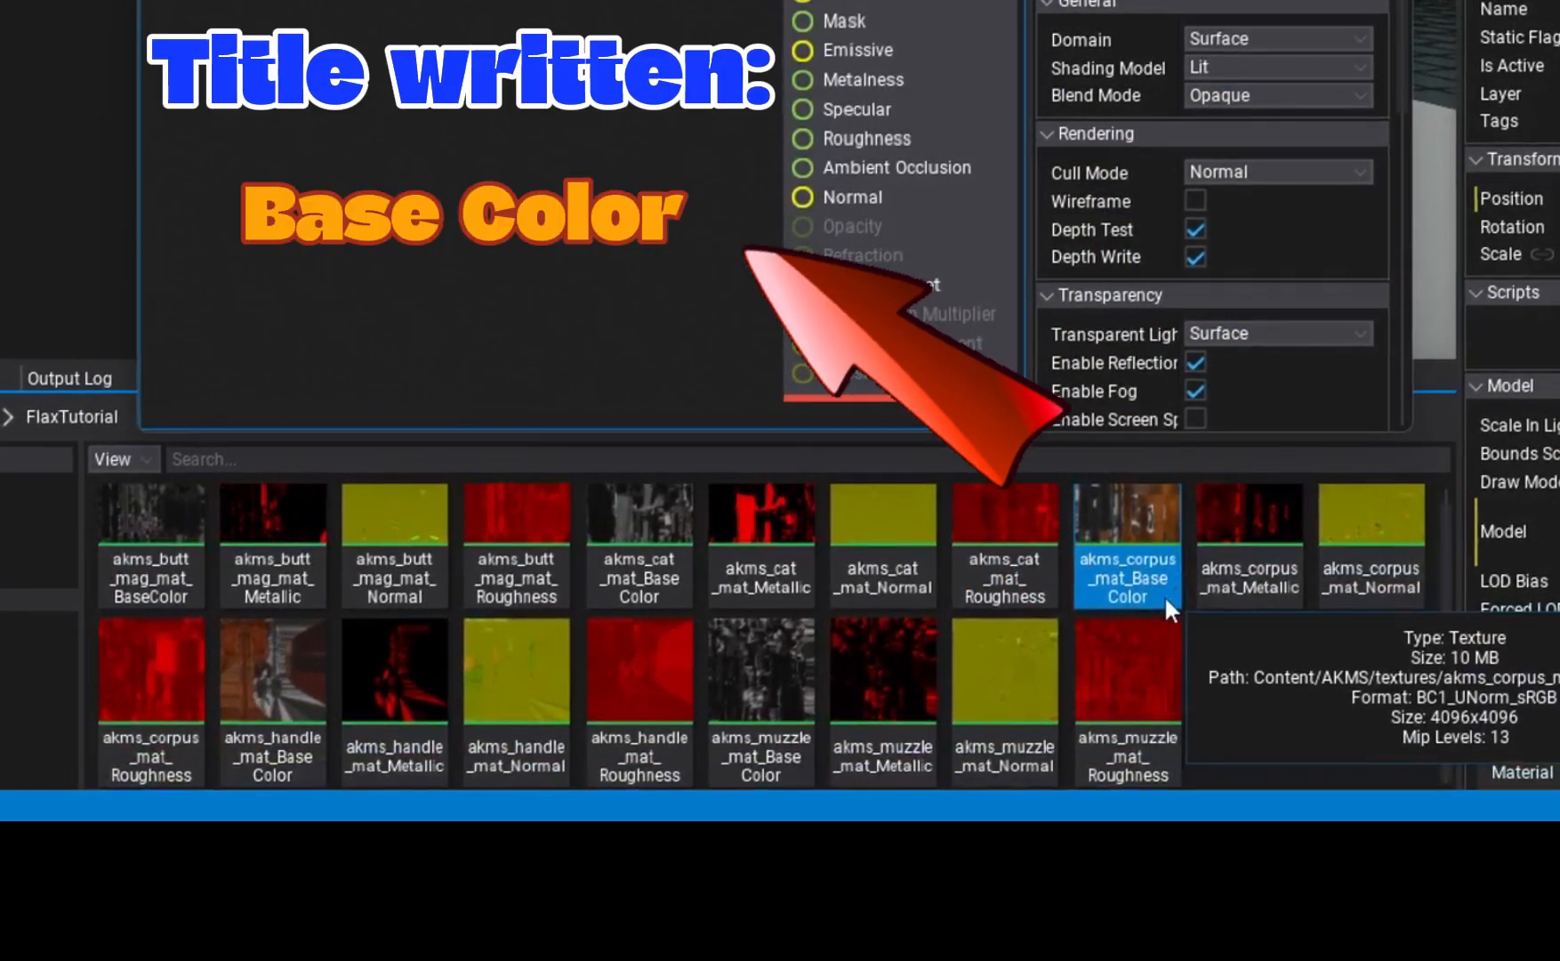
left_click(1268, 594)
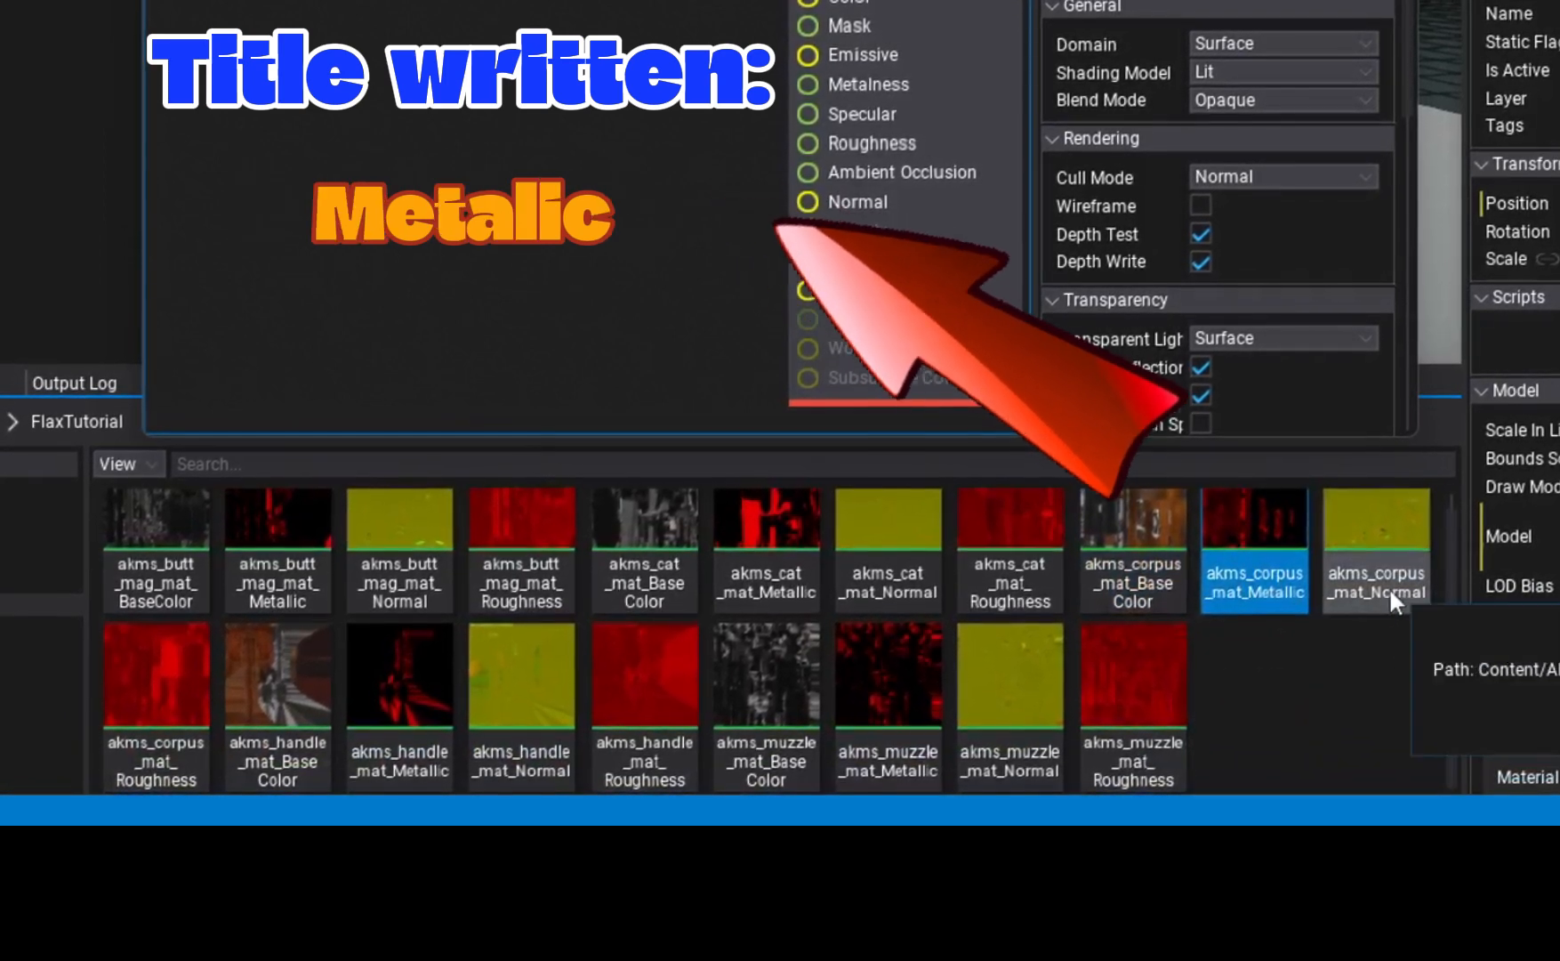
left_click(1389, 587)
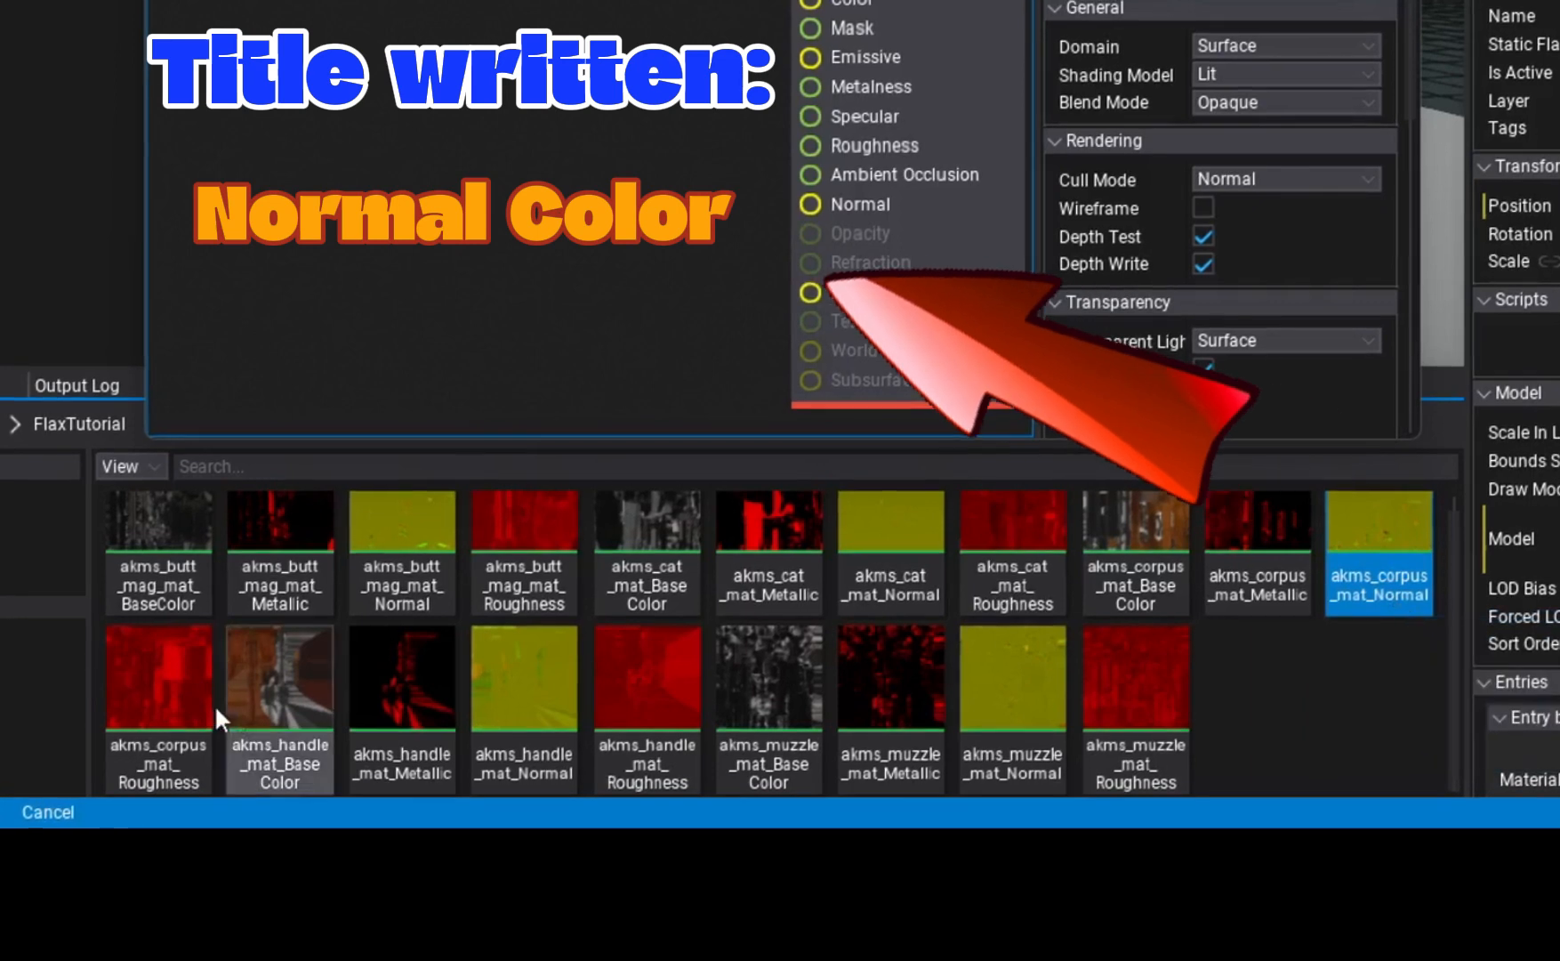
left_click(164, 768)
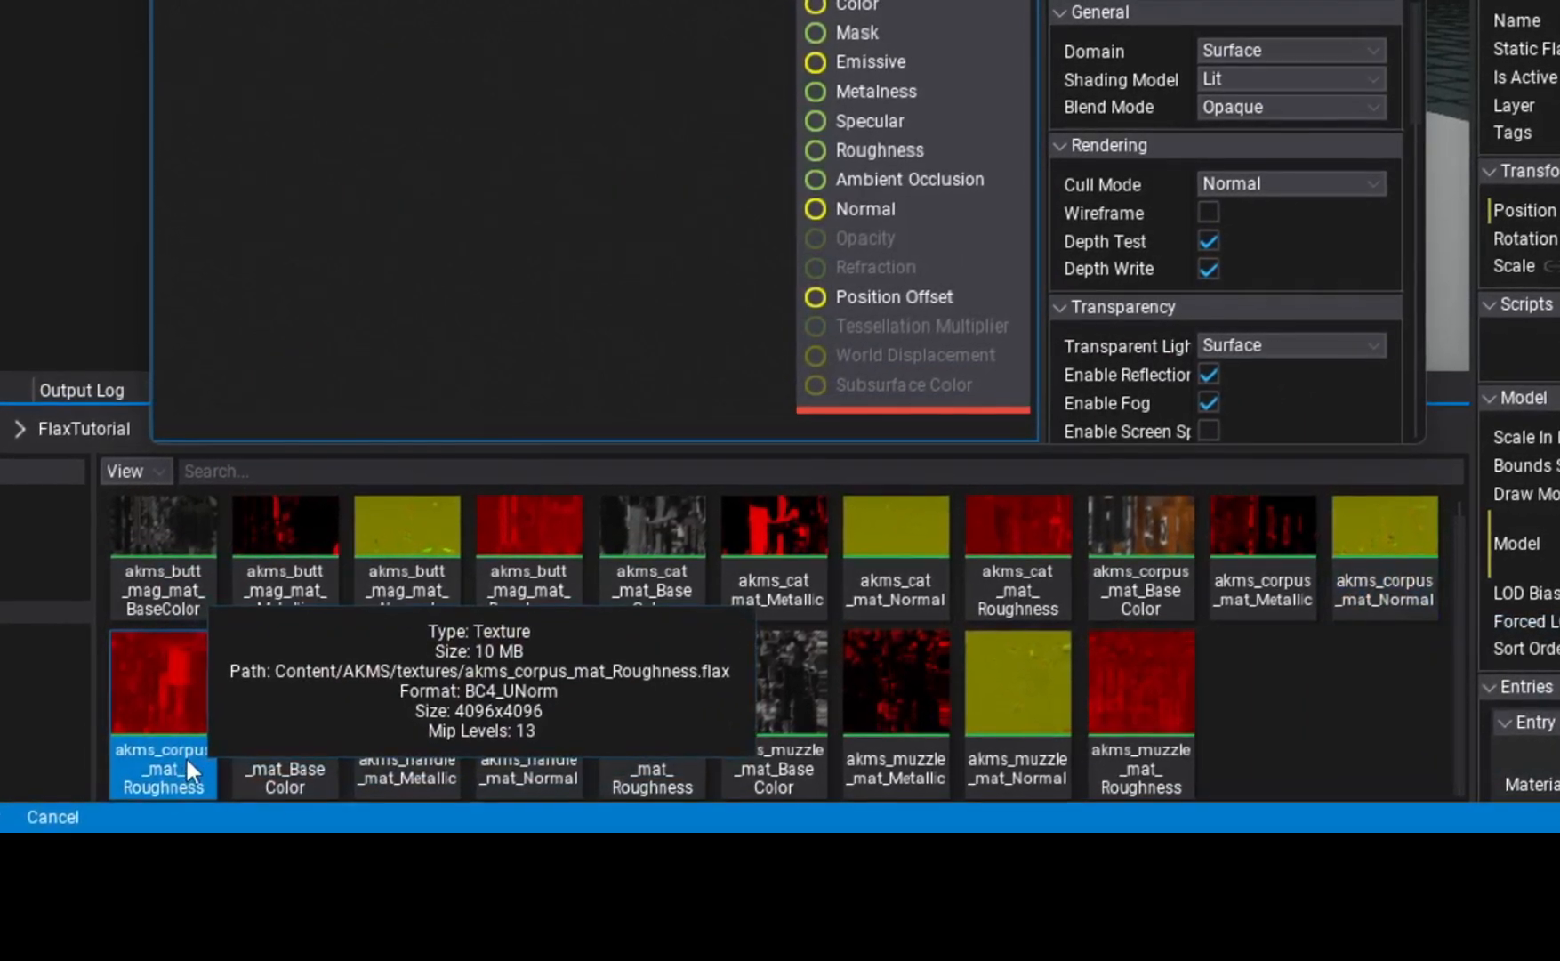
left_click(1137, 568, "shift")
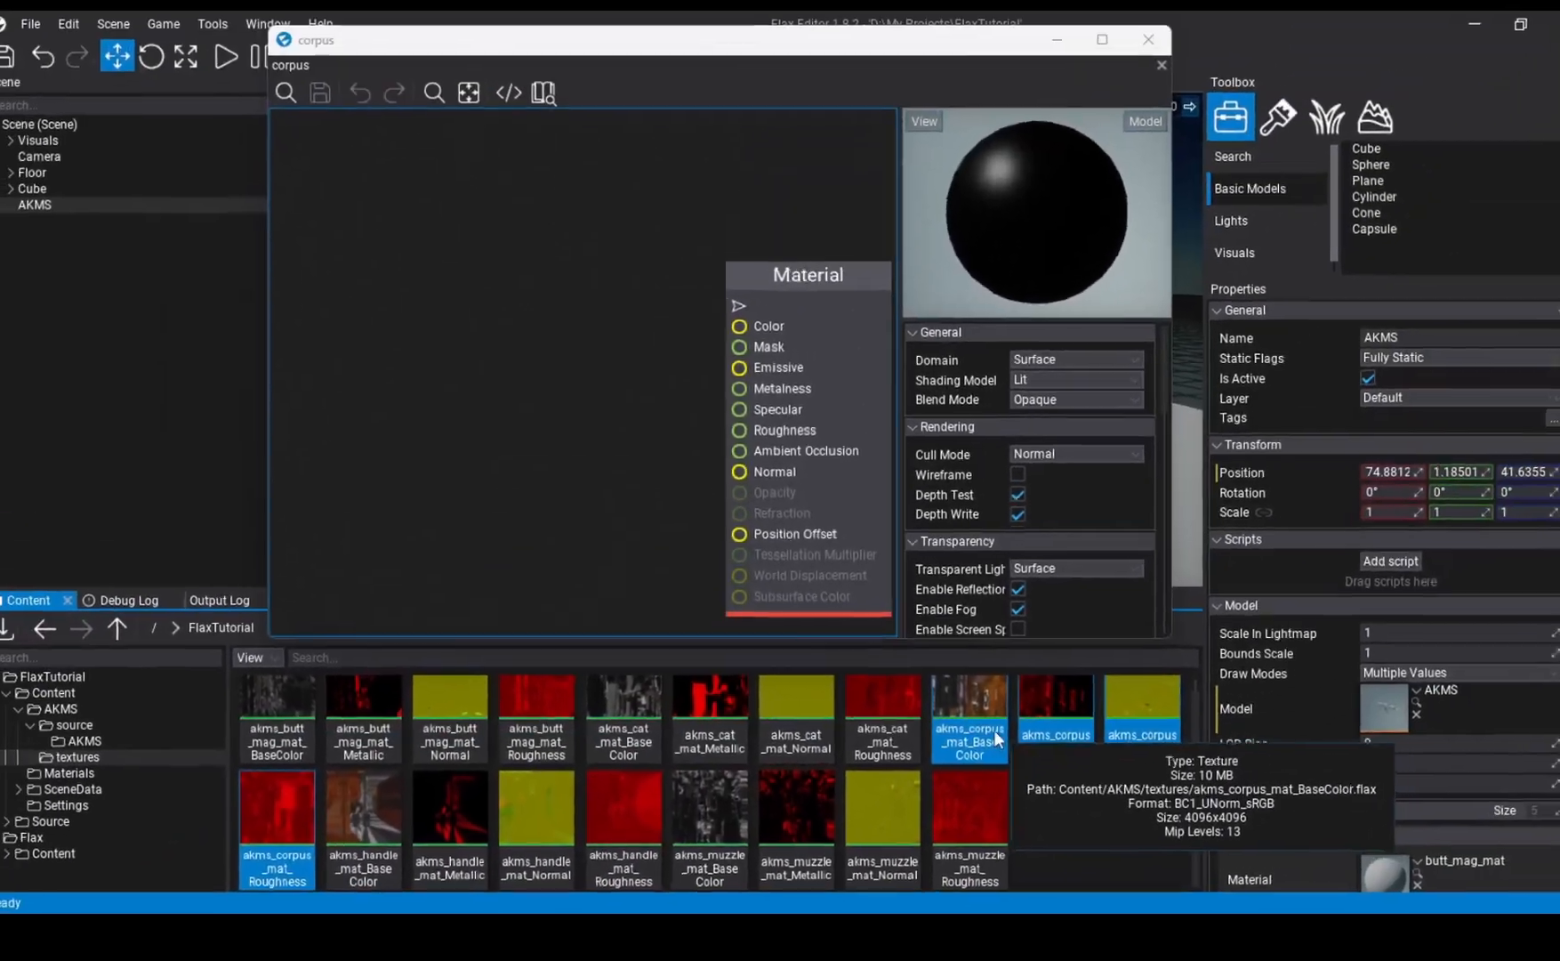
- Add the four selected corpus textures to the corpus material graph and arrange them in a column beside the Material node
left_click_drag(1183, 583, 873, 454)
left_click_drag(770, 655, 434, 339)
scroll(573, 183, "down", 3)
left_click_drag(450, 260, 541, 630)
right_click_drag(554, 270, 607, 491)
left_click_drag(608, 491, 598, 325)
right_click_drag(685, 421, 611, 316)
left_click(611, 316)
scroll(611, 316, "up", 3)
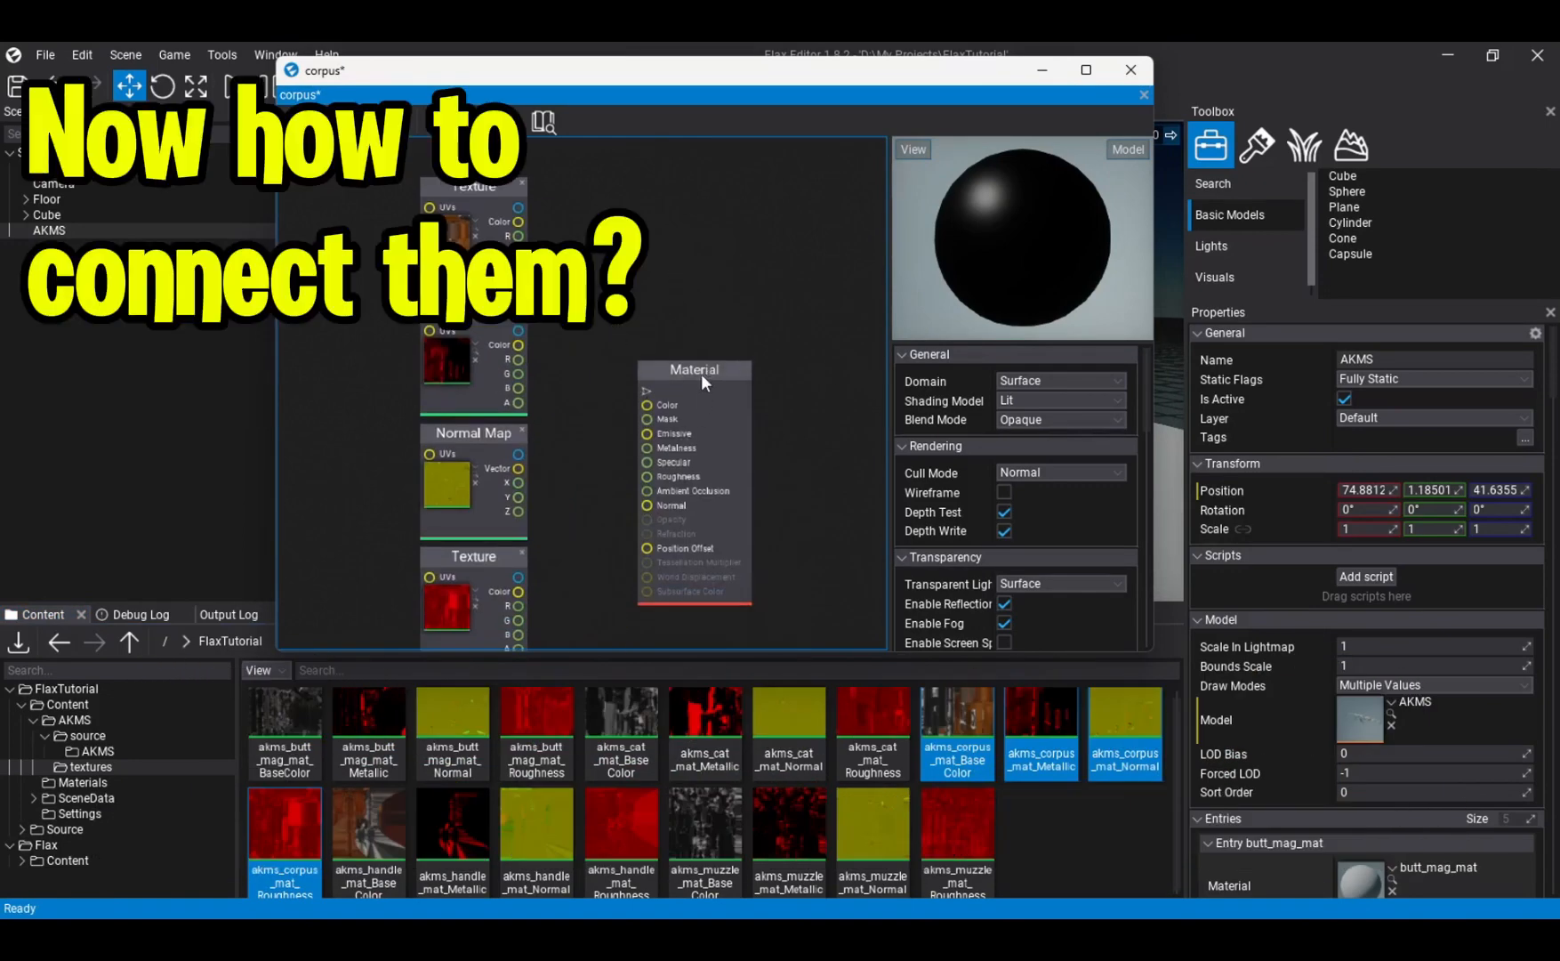
right_click_drag(700, 306, 731, 373)
right_click_drag(624, 344, 606, 315)
scroll(561, 296, "up", 2)
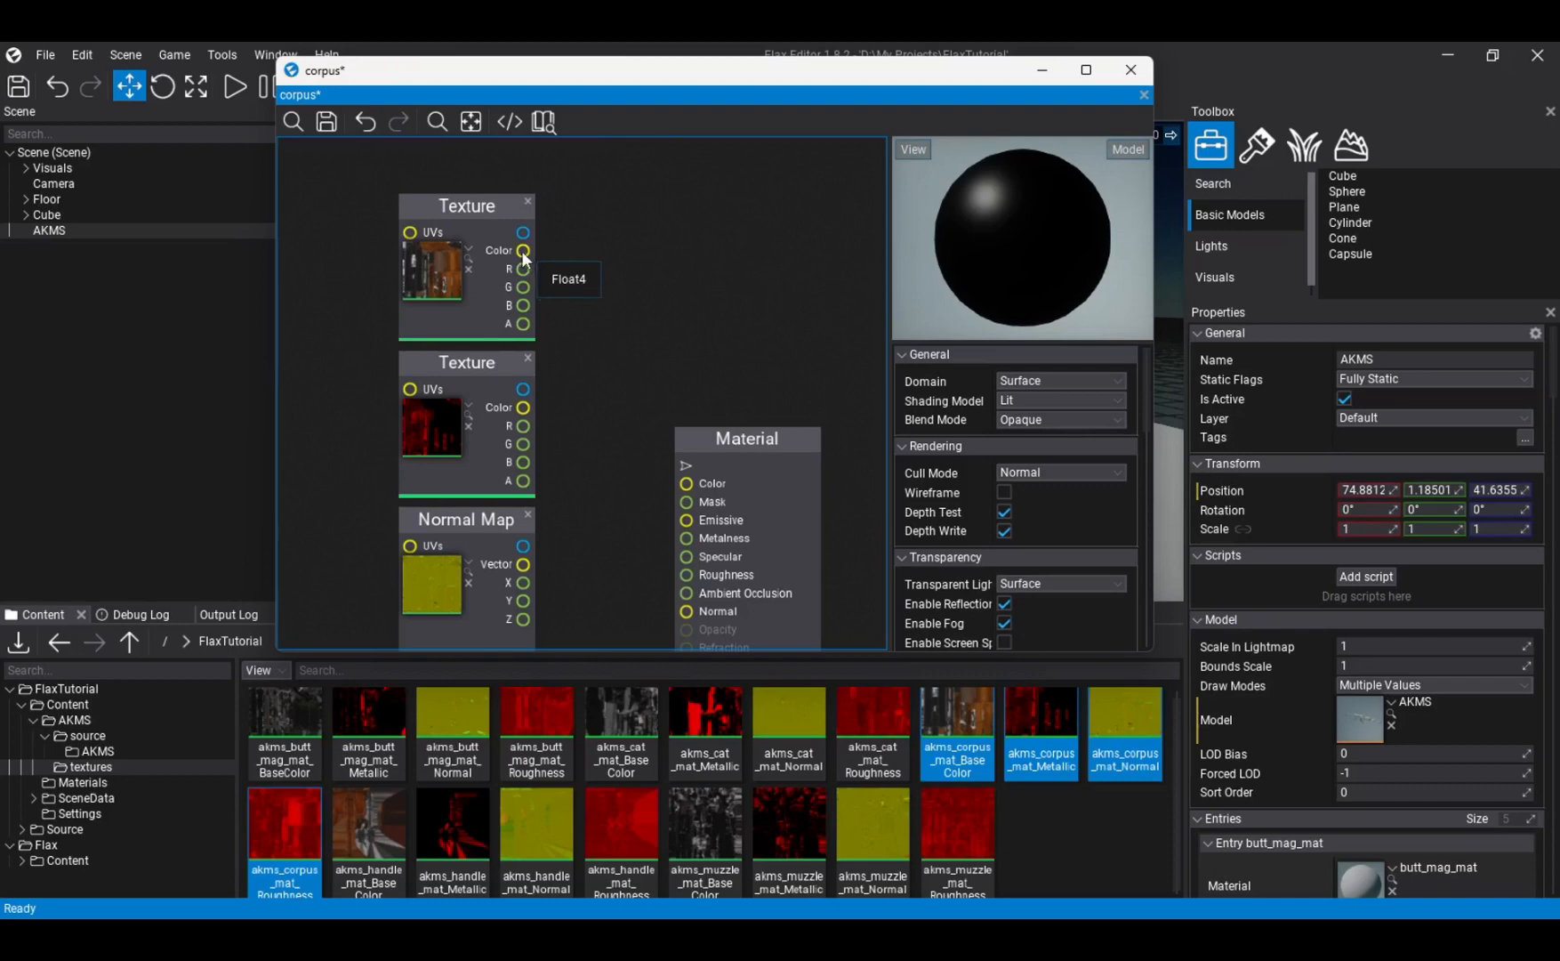
- Connect the corpus BaseColor texture's Color output to the Material node's Color and the Metallic texture's Color output to Metalness
left_click_drag(574, 261, 690, 486)
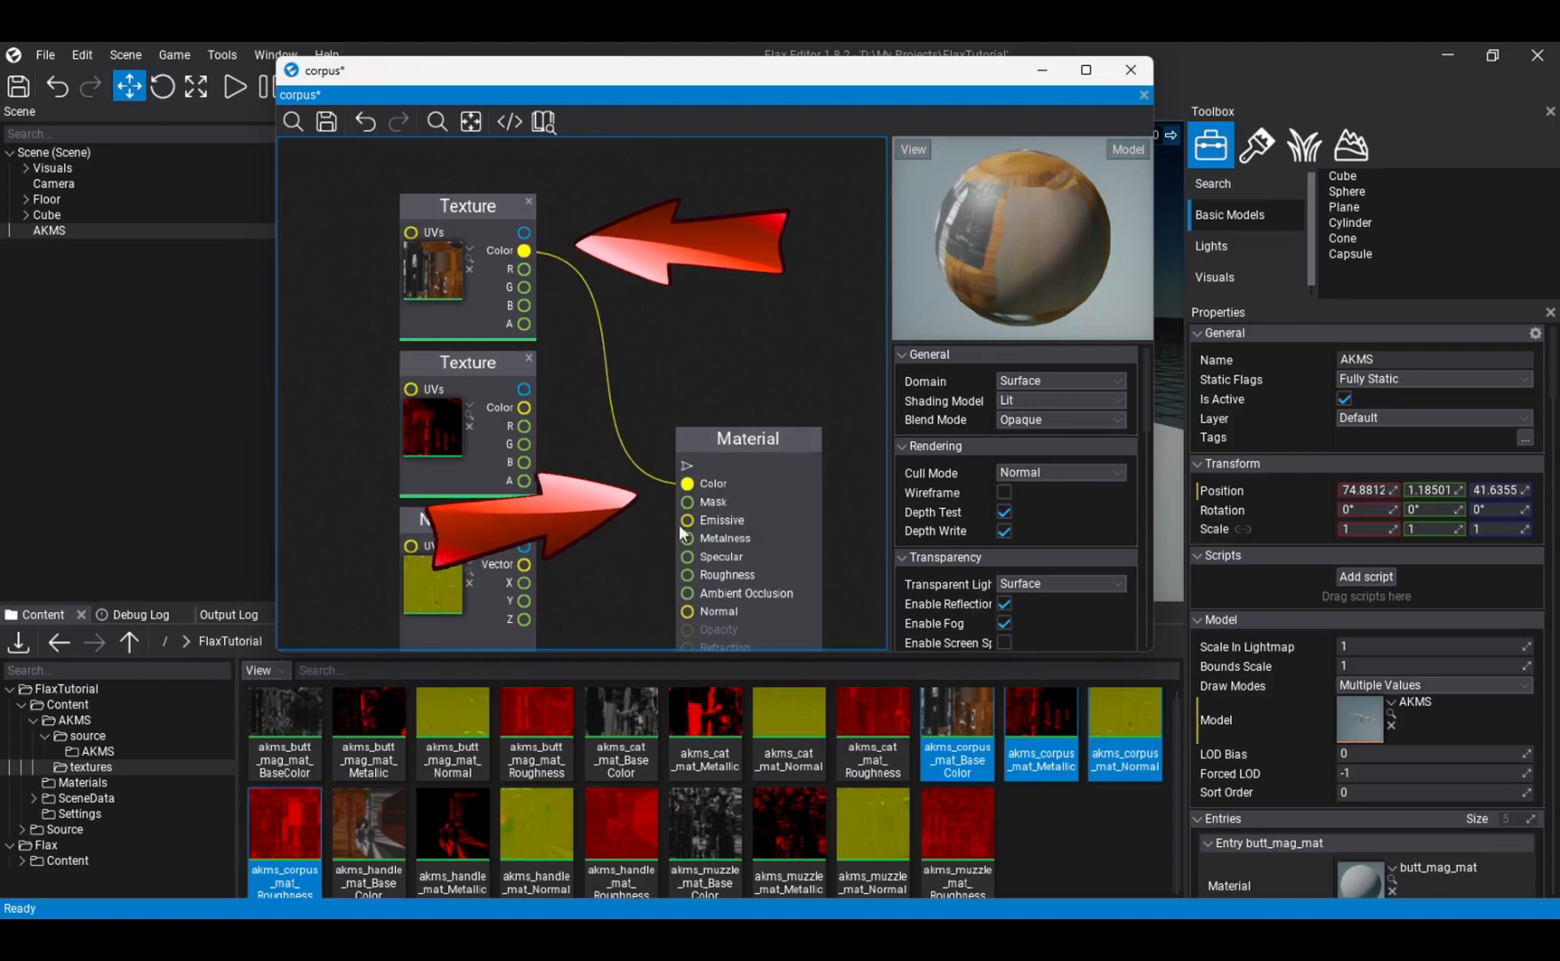
right_click_drag(627, 467, 592, 398)
left_click(436, 316)
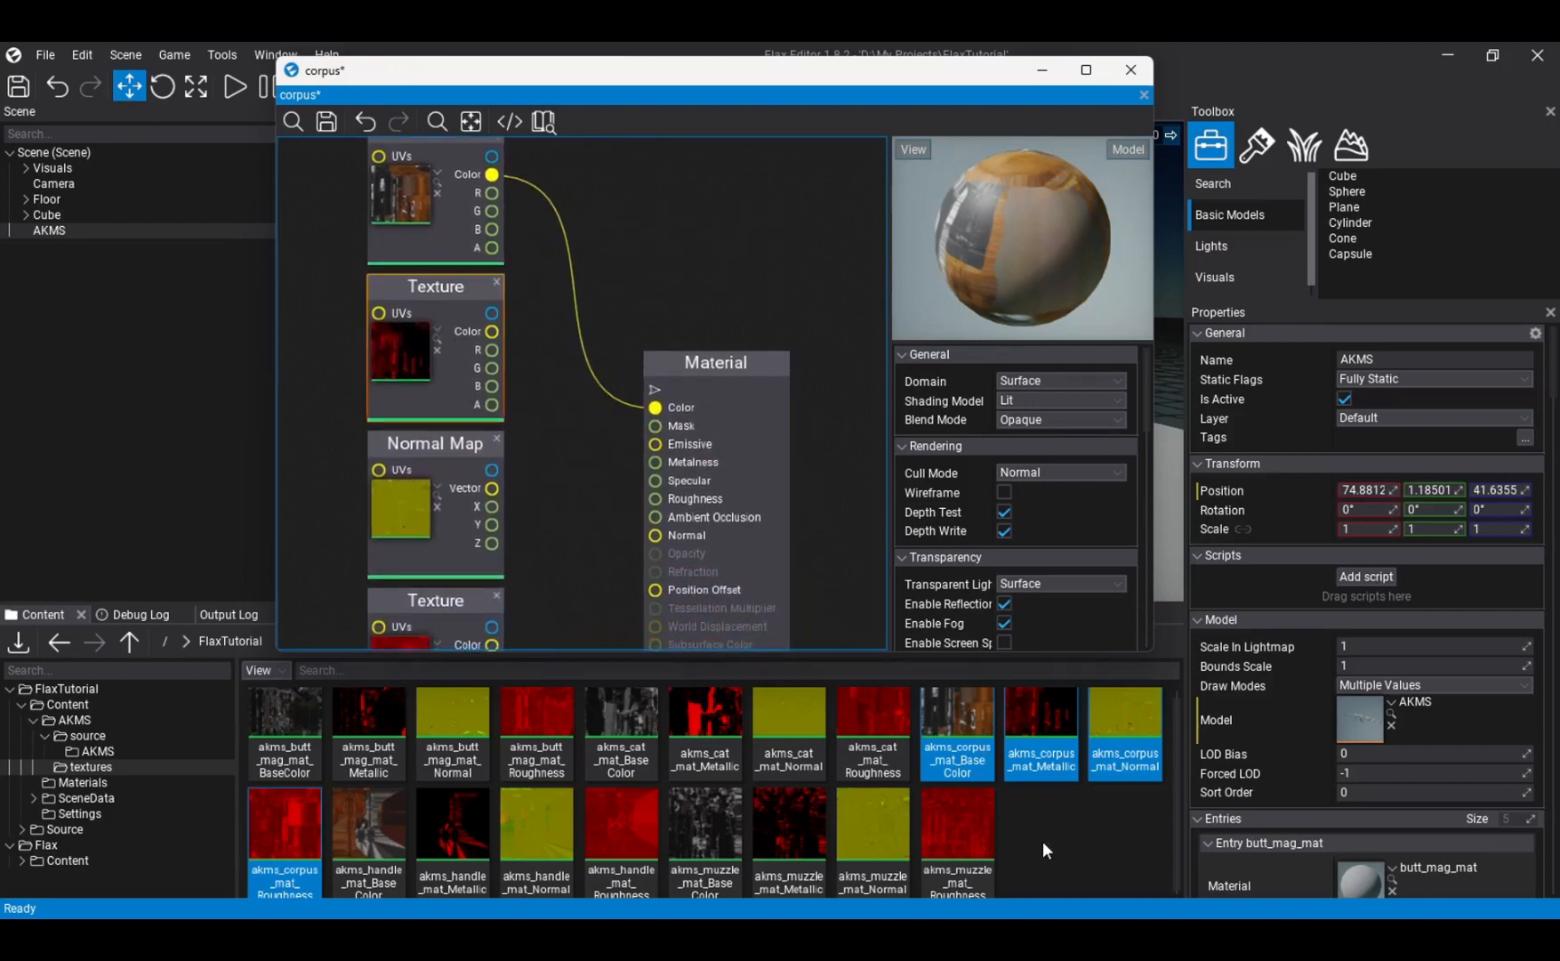
left_click(531, 305)
mouse_move(536, 319)
right_mouse_down()
mouse_move(540, 366)
mouse_move(535, 352)
right_mouse_up()
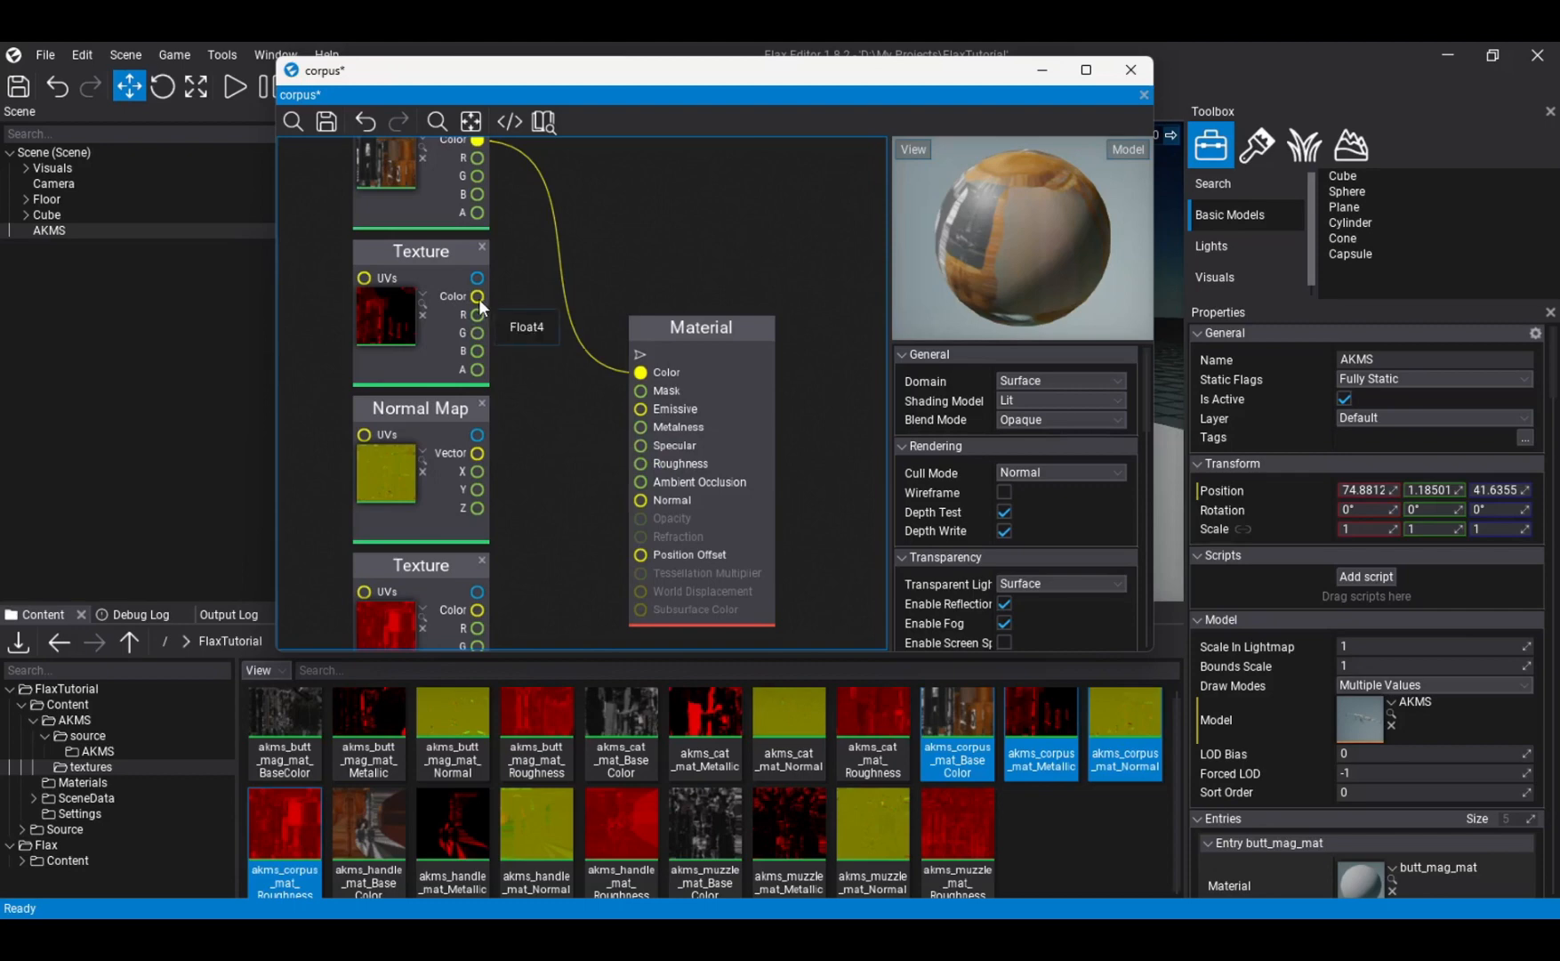
left_click_drag(478, 297, 639, 428)
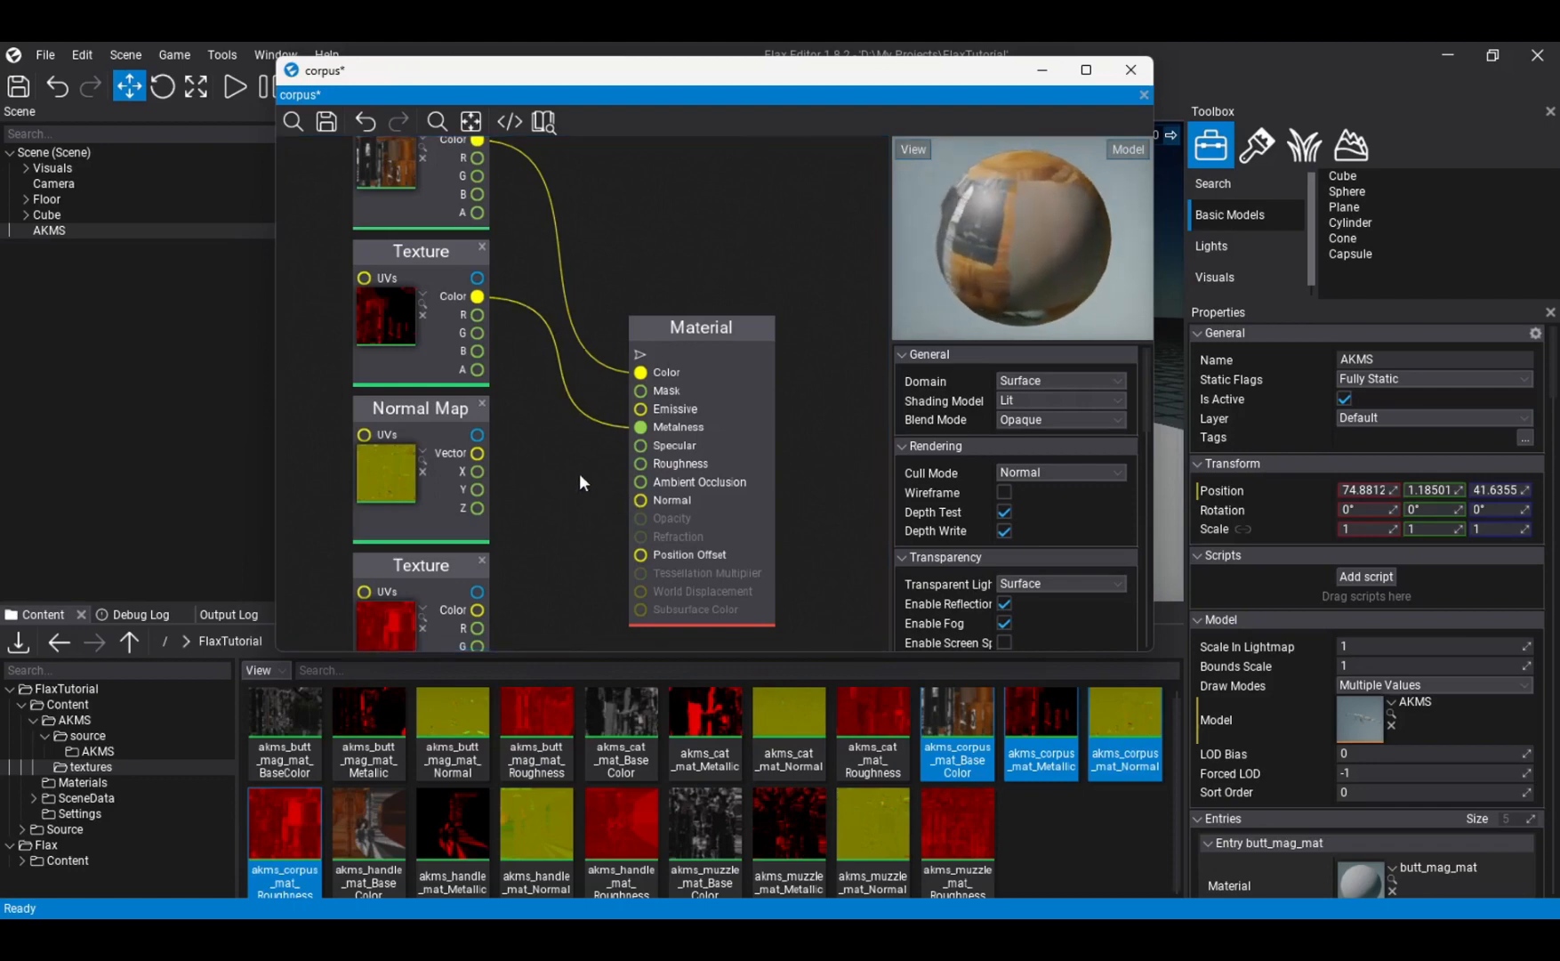
- Connect the corpus Normal Map's Vector output to the Material node's Normal and the Roughness texture's Color output to Roughness
right_click_drag(564, 462, 517, 480)
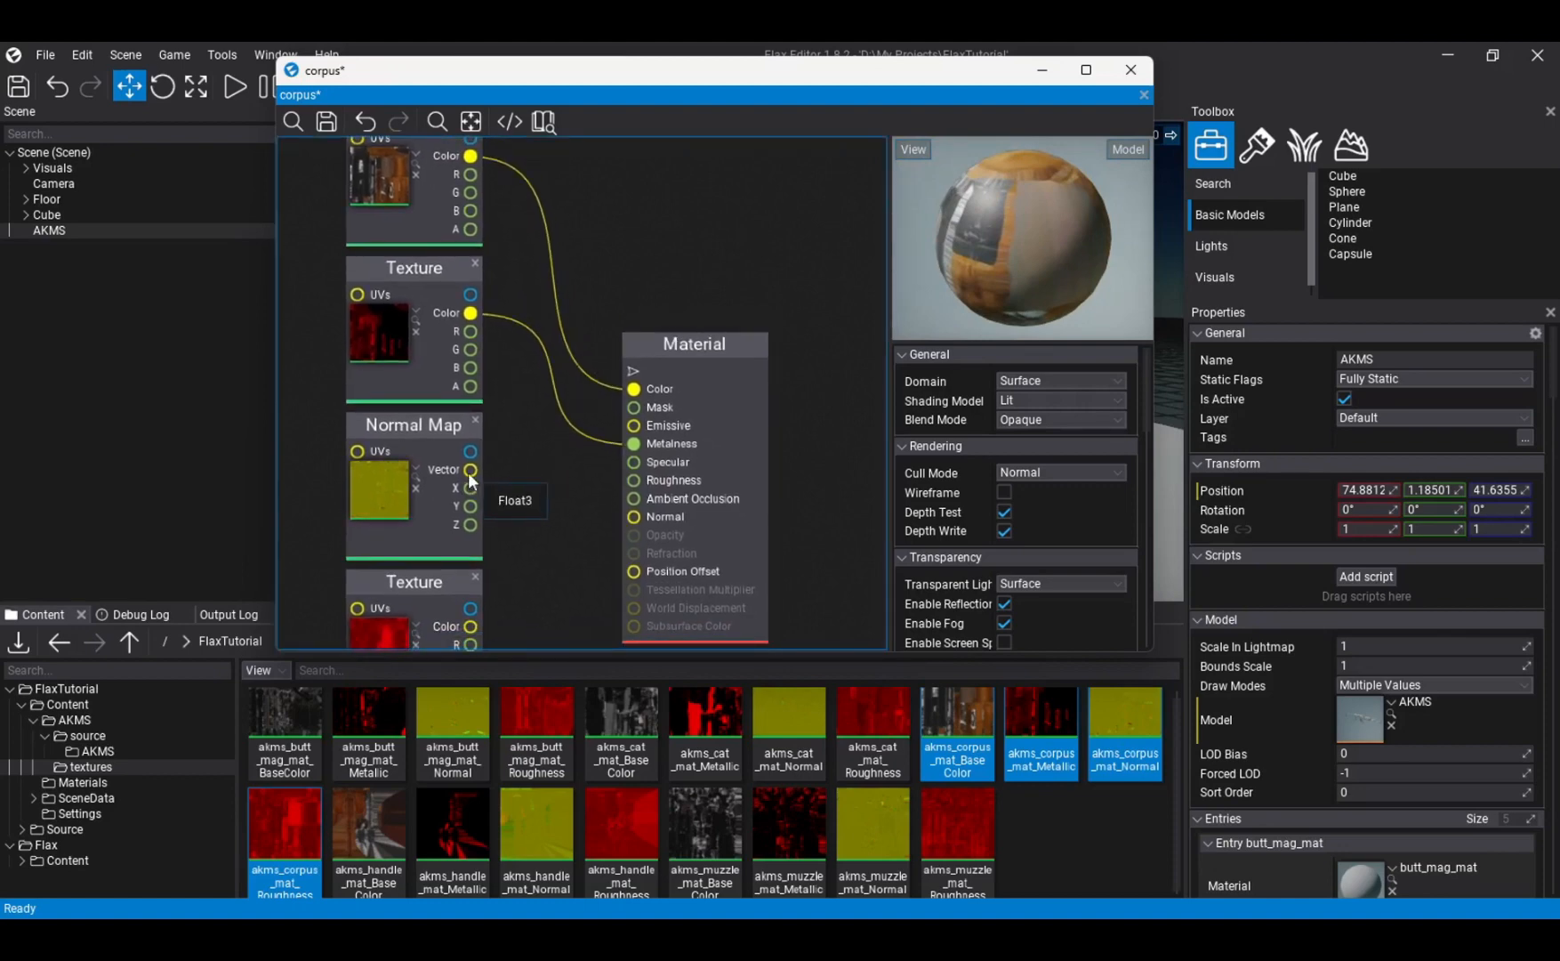
right_click_drag(588, 519, 634, 441)
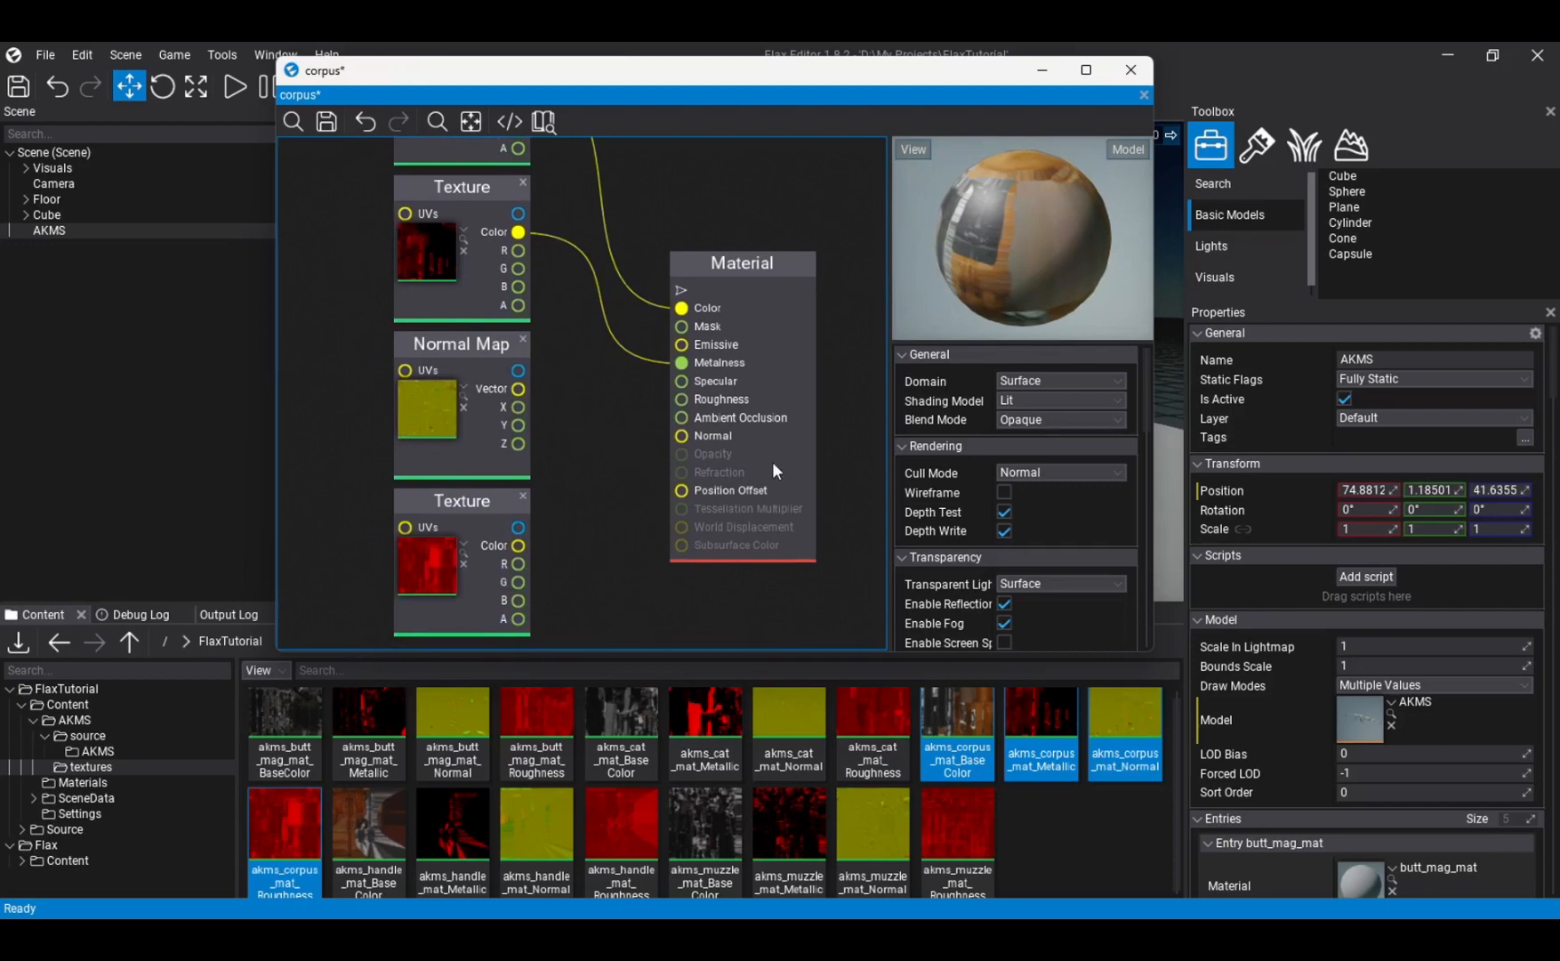
left_click(717, 437)
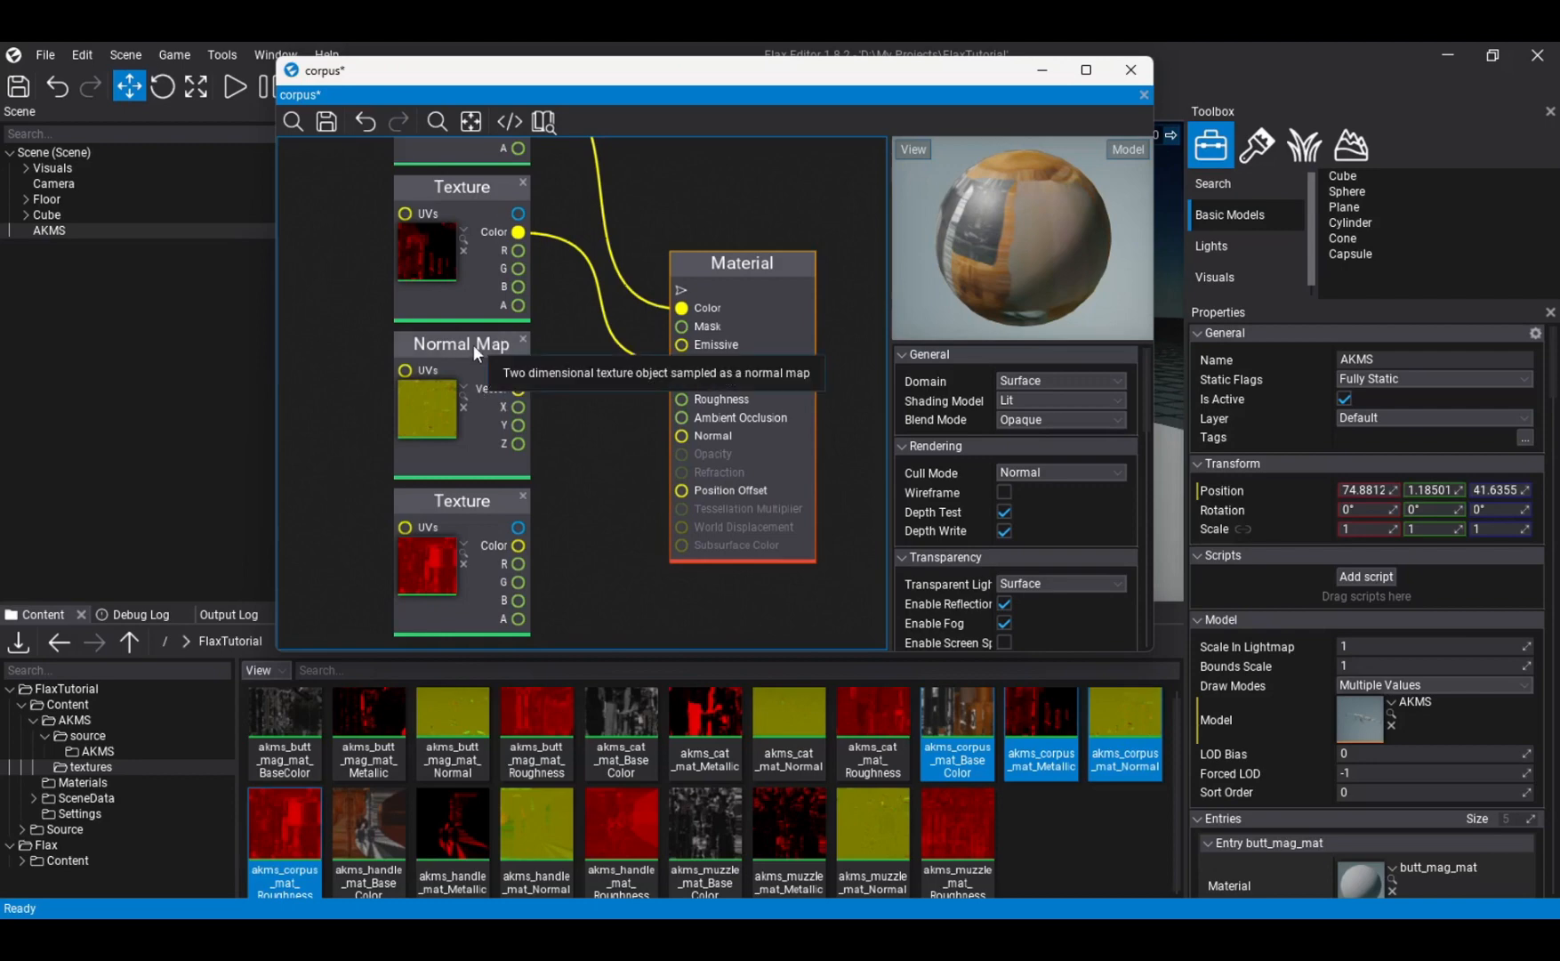
left_click_drag(520, 392, 691, 433)
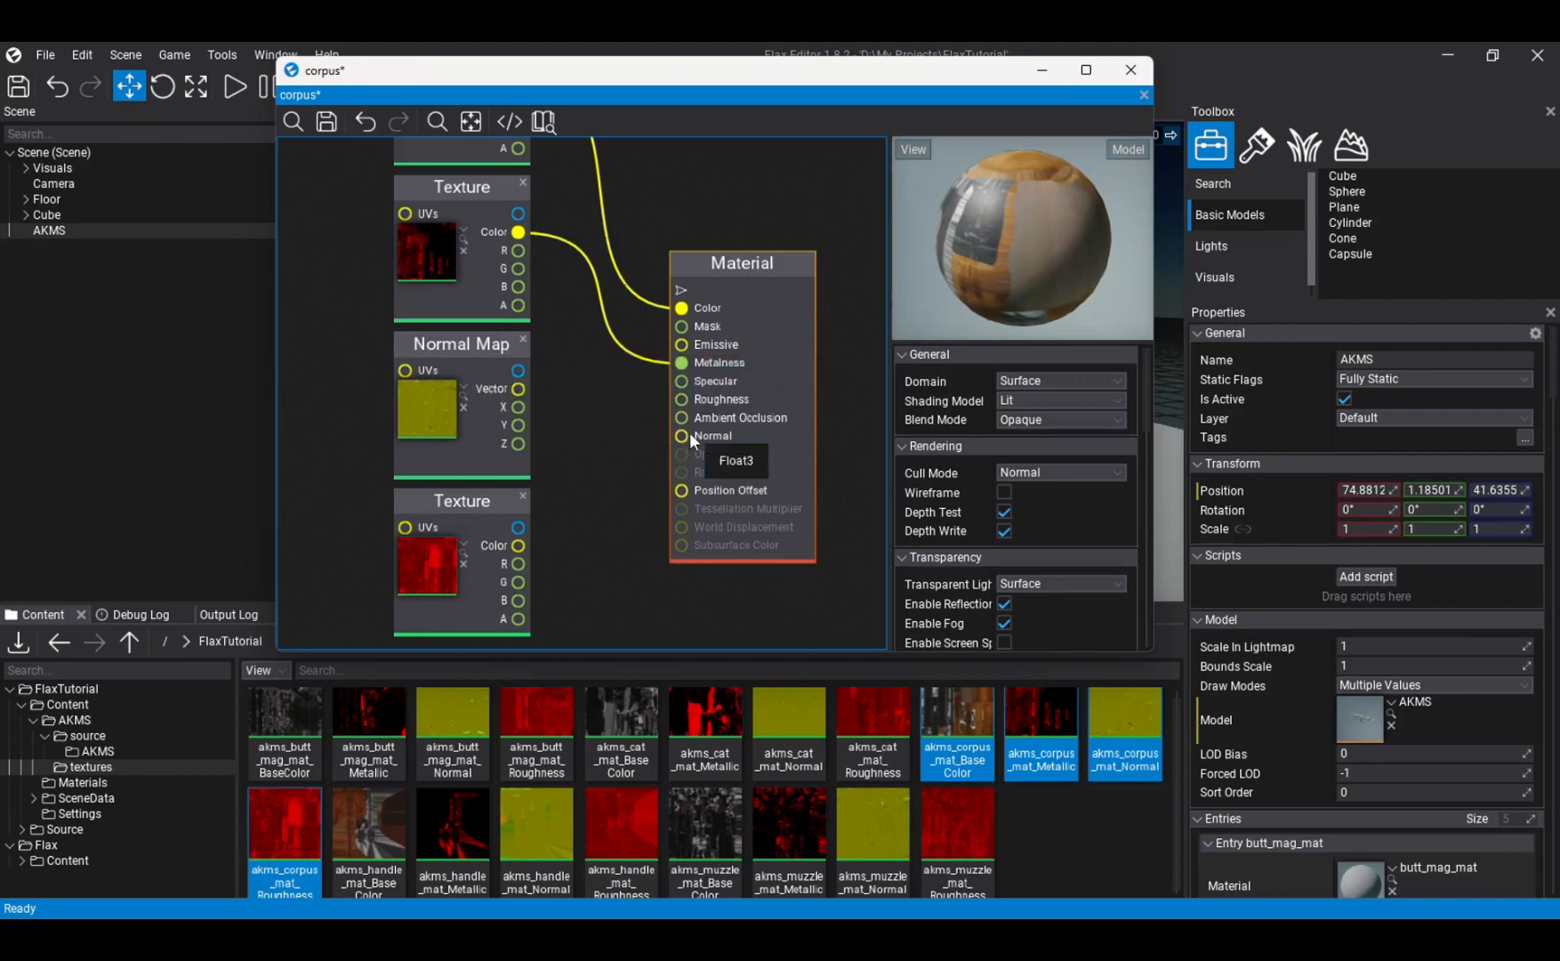
left_click_drag(518, 389, 682, 437)
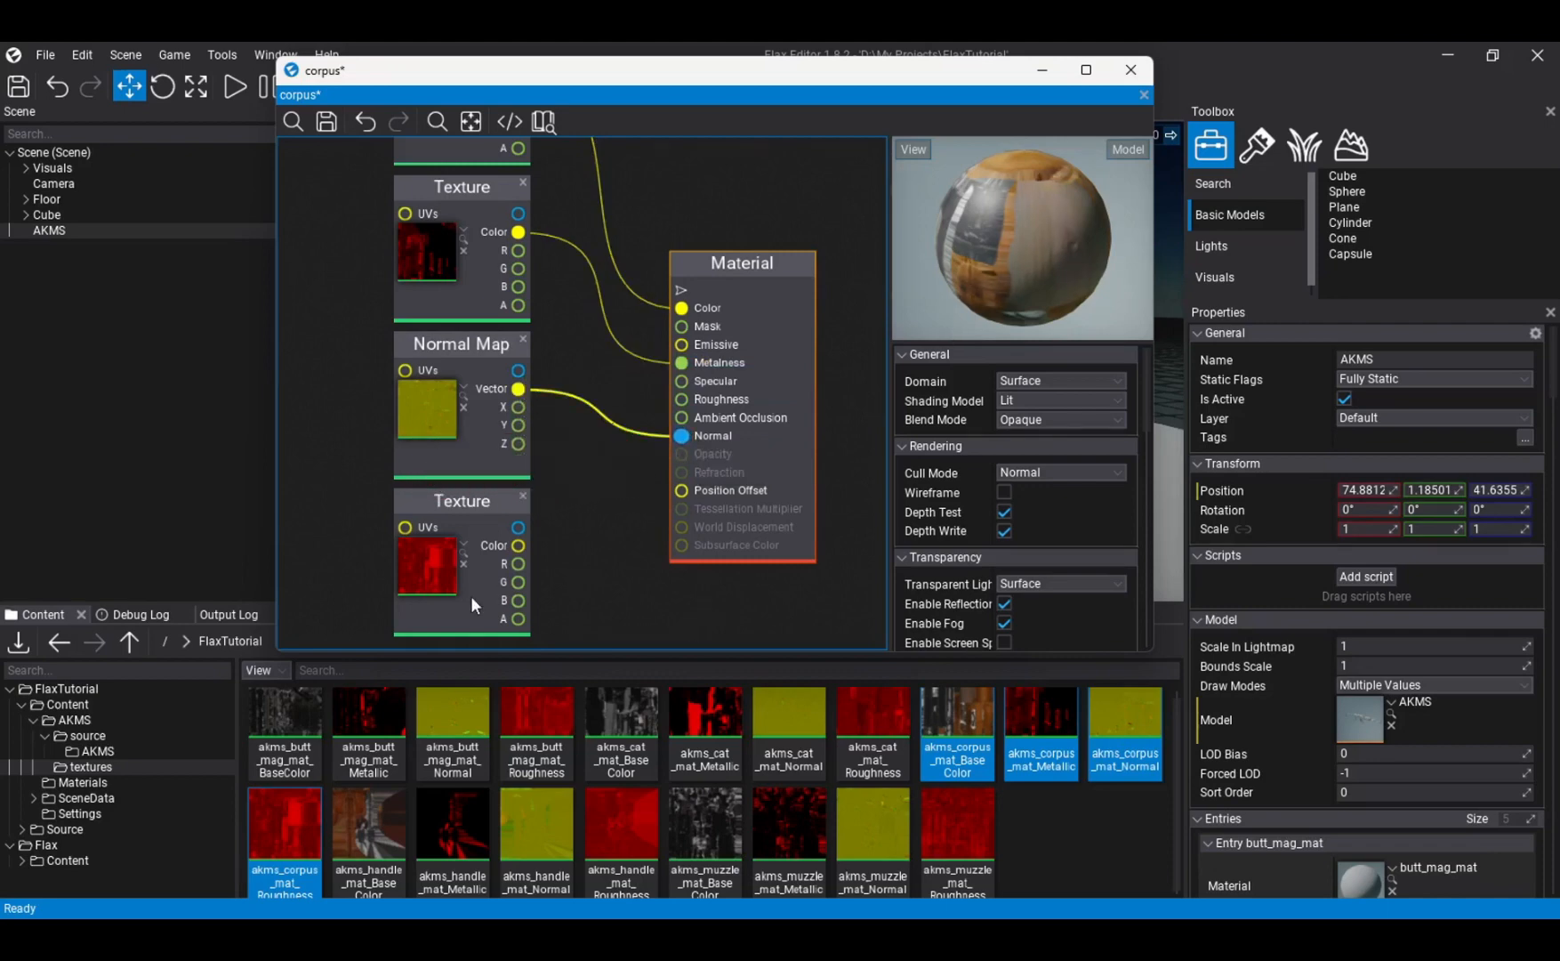
right_click_drag(599, 536, 540, 511)
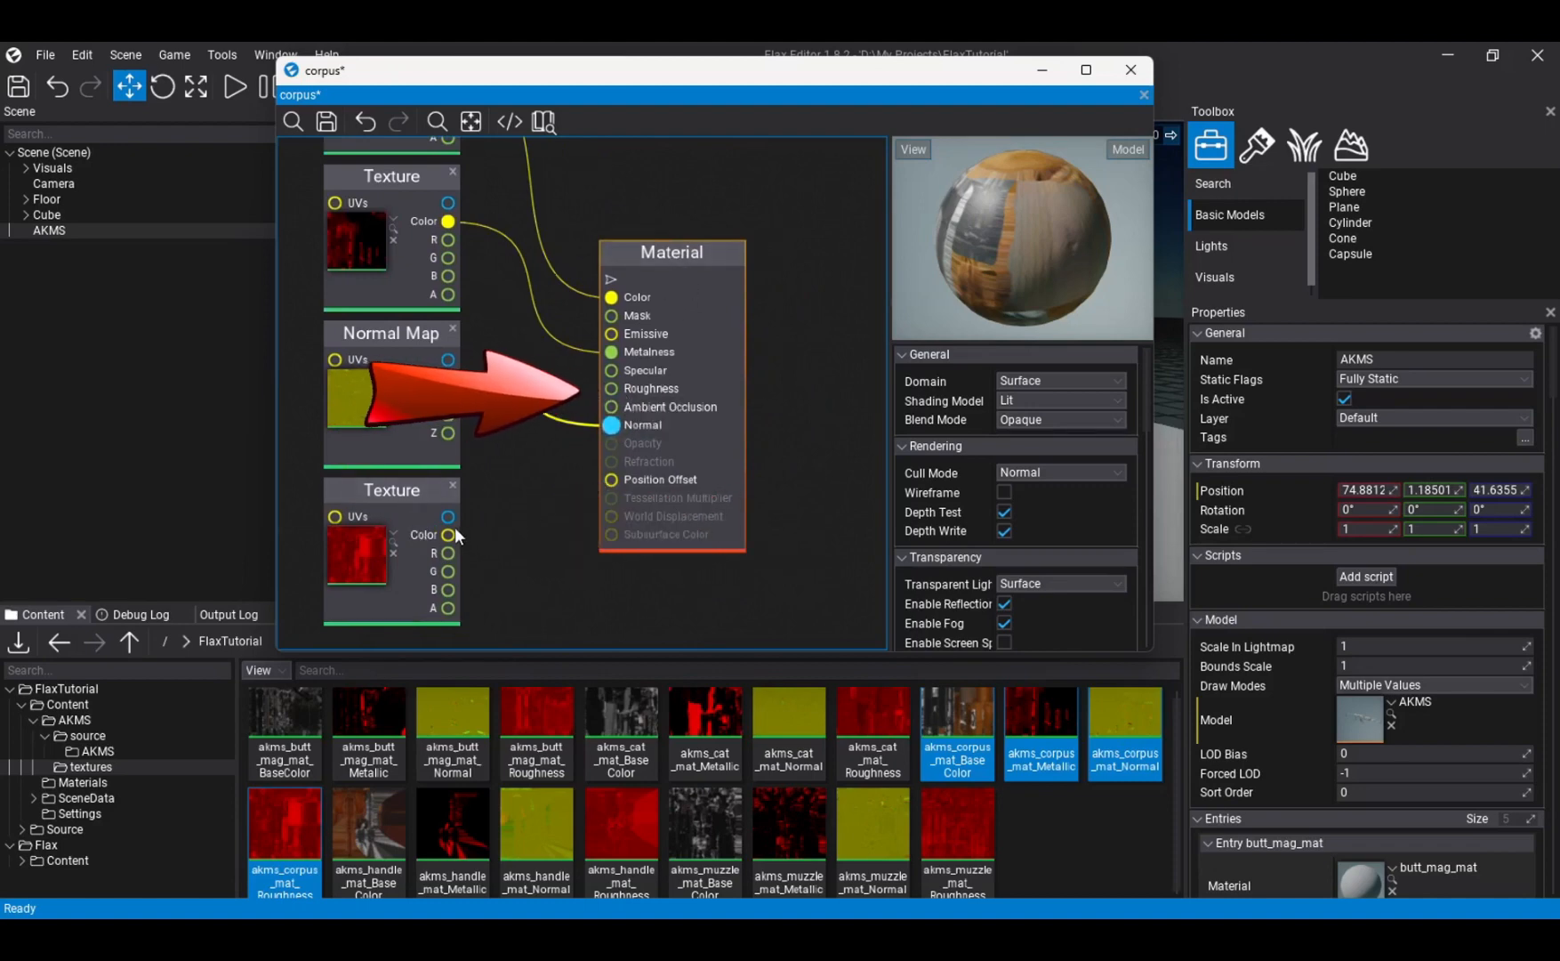
left_click_drag(448, 535, 611, 388)
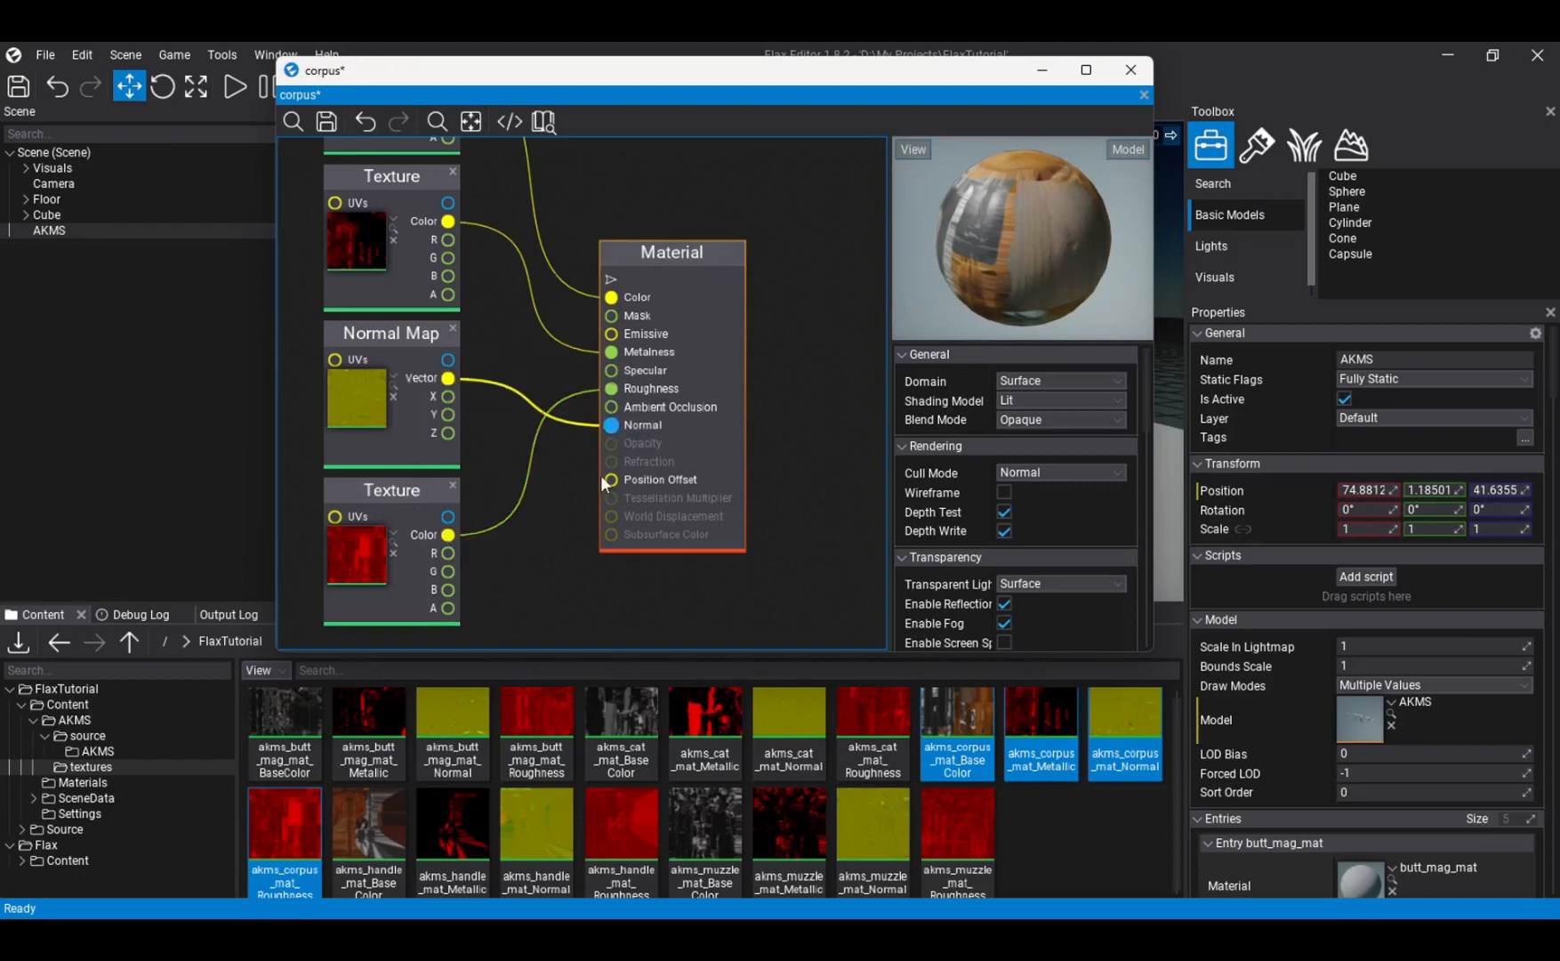
- Save and close the corpus material, and return to the Content/AKMS folder
right_click_drag(546, 391, 622, 562)
right_click_drag(575, 393, 586, 262)
mouse_move(602, 419)
right_mouse_down()
mouse_move(628, 353)
mouse_move(582, 522)
mouse_move(595, 415)
mouse_move(597, 437)
right_mouse_up()
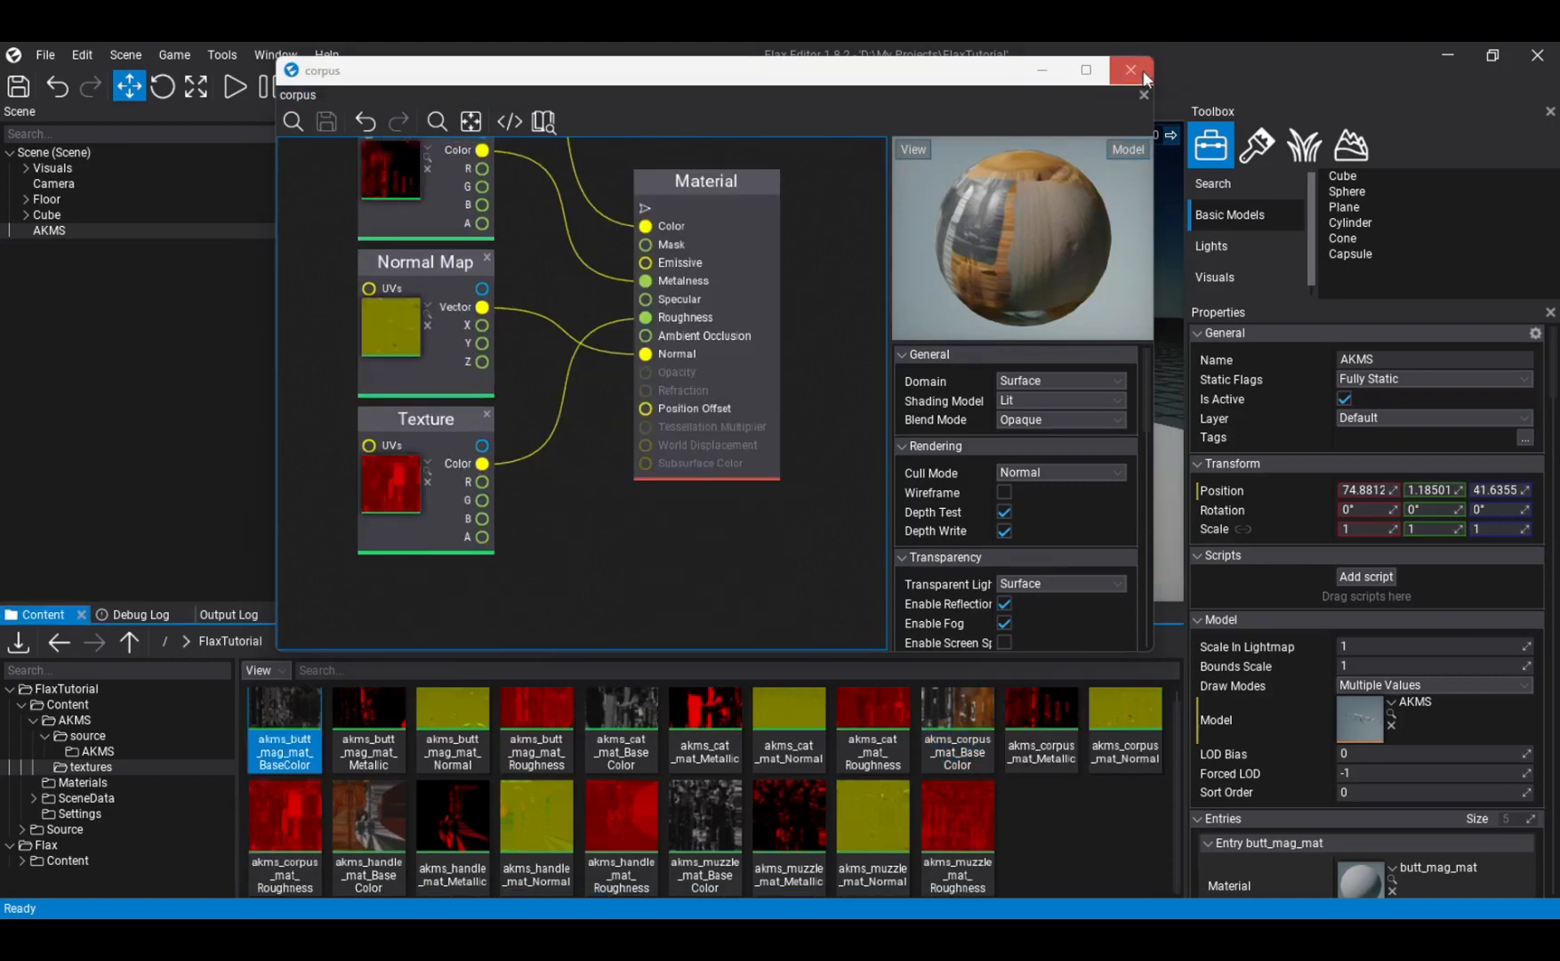
left_click(1142, 75)
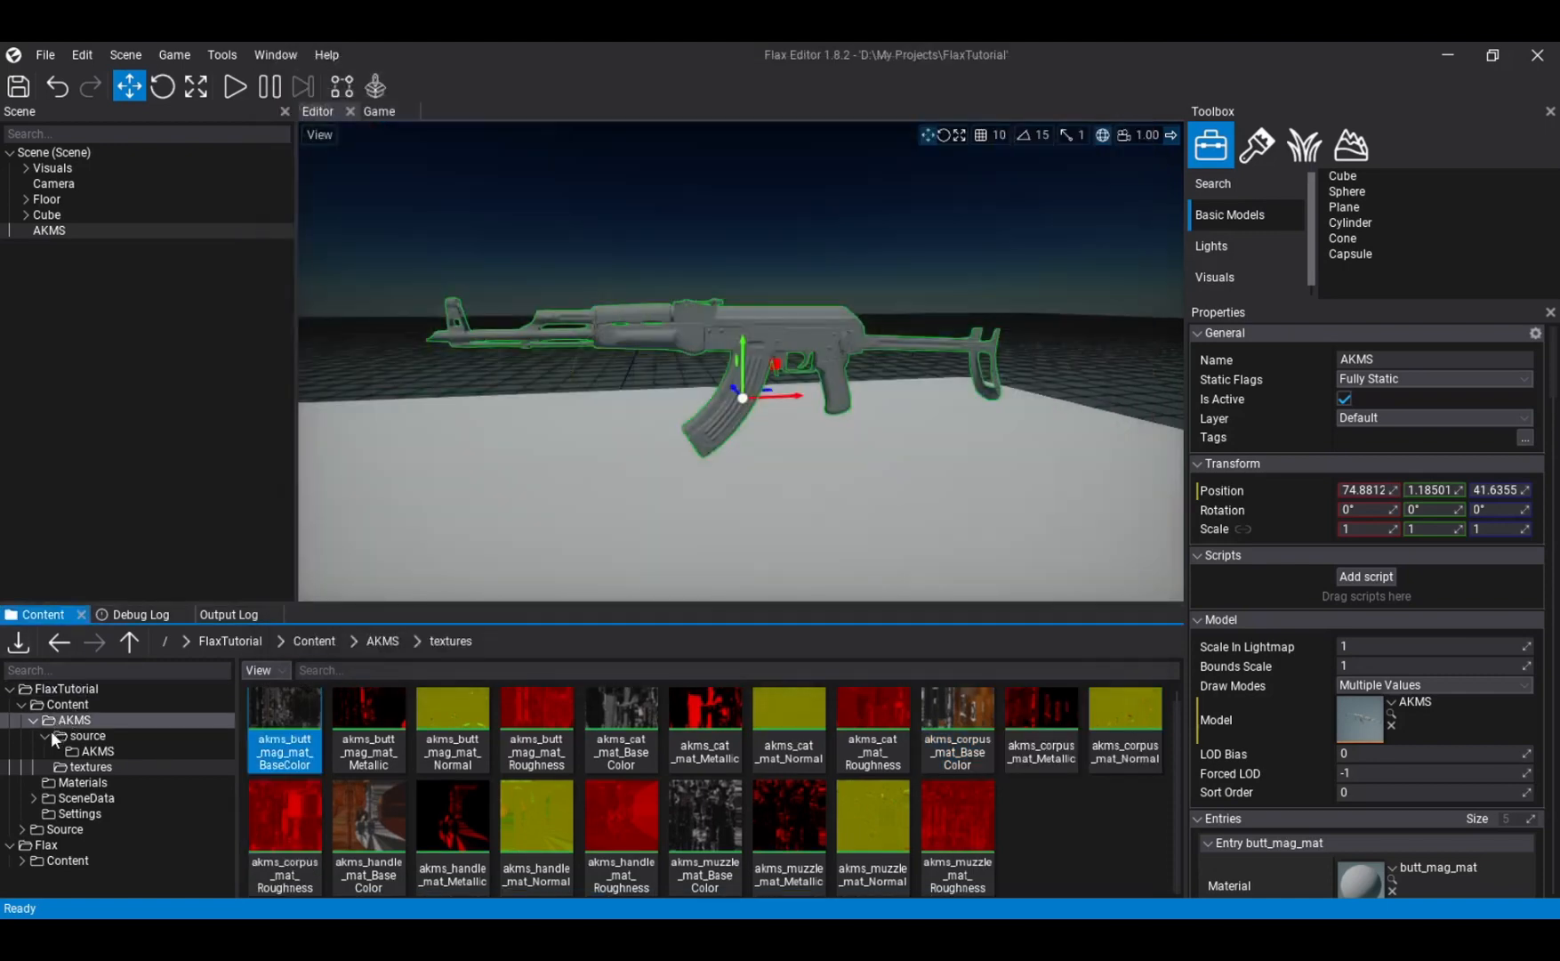
left_click(46, 735)
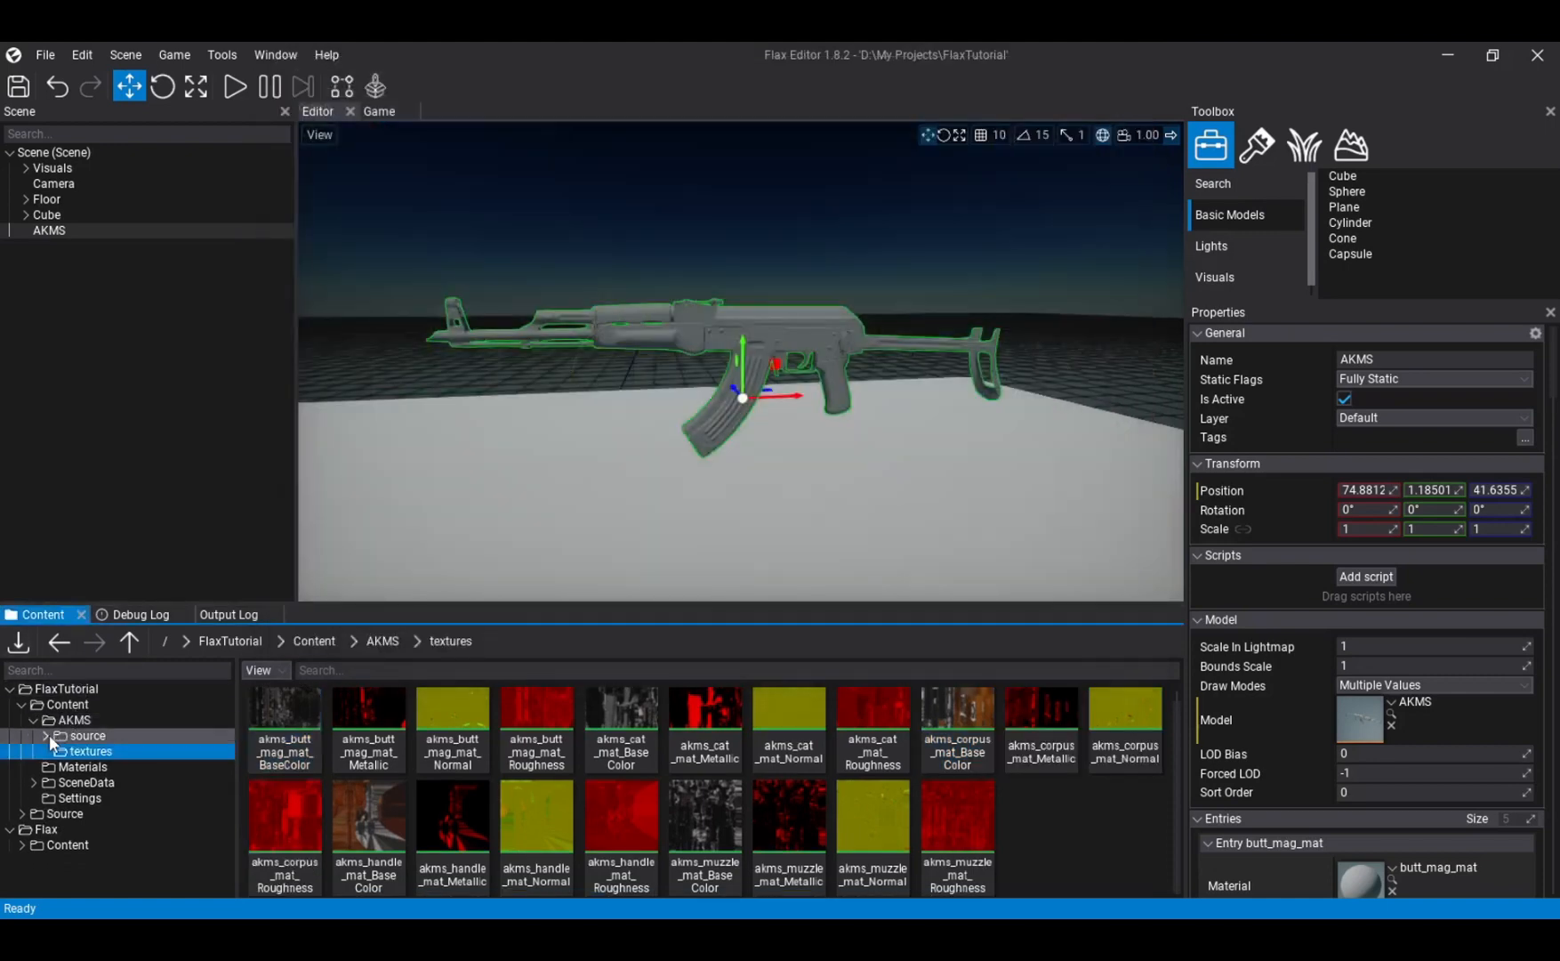
left_click(98, 723)
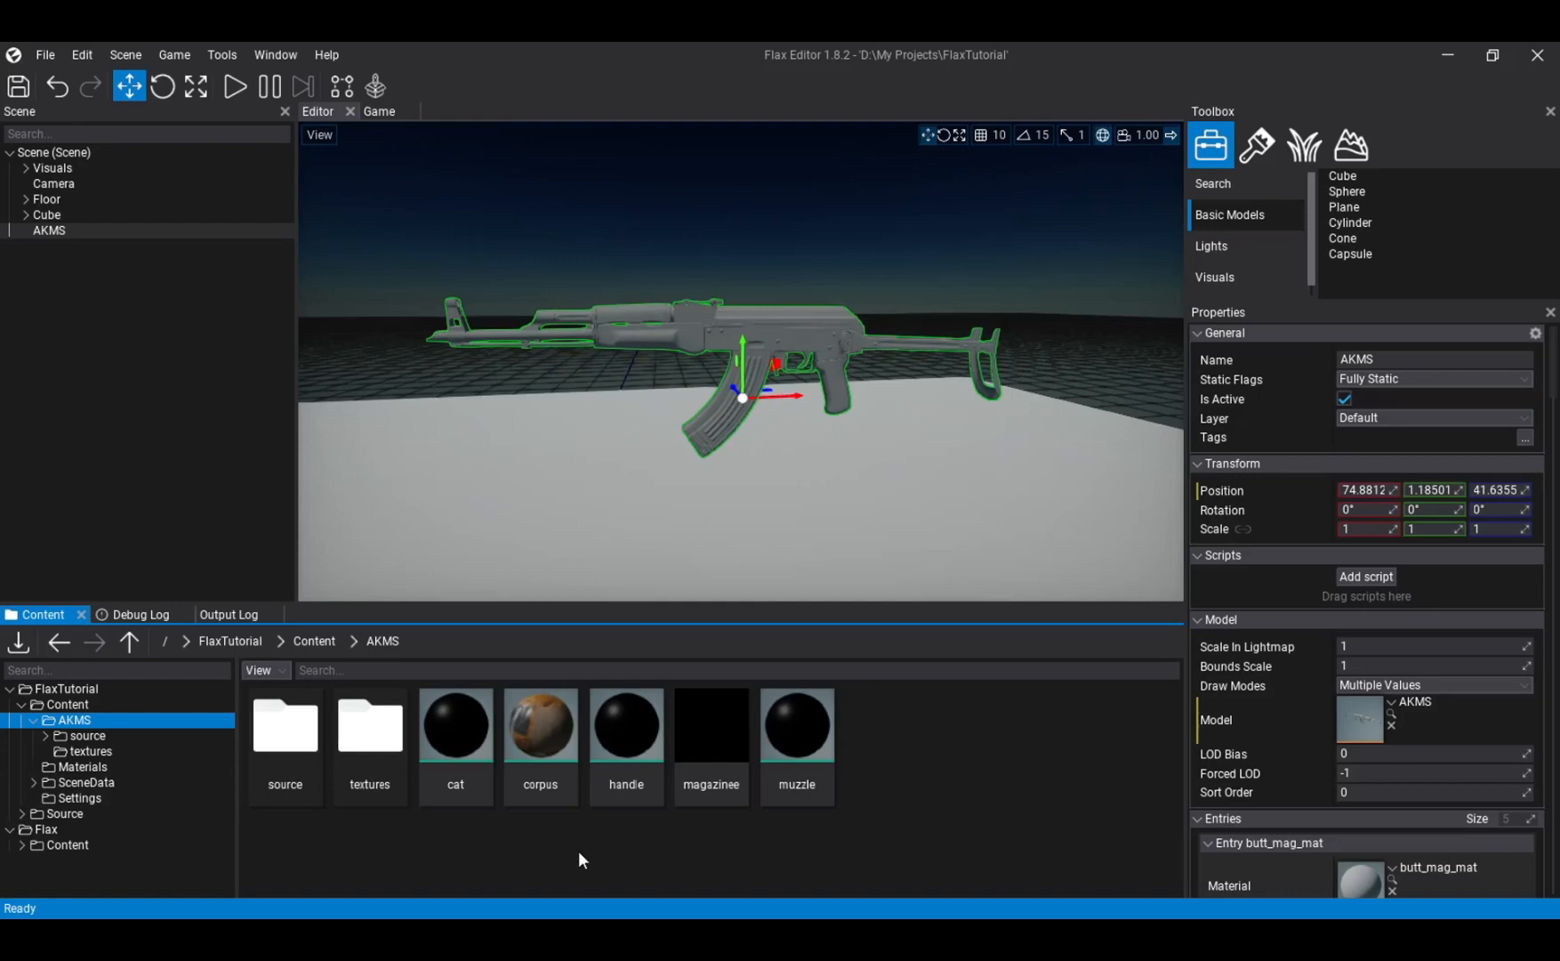
- Open the cat, handle, magazinee and muzzle materials together in one floating editor window placed over the viewport
double_click(456, 725)
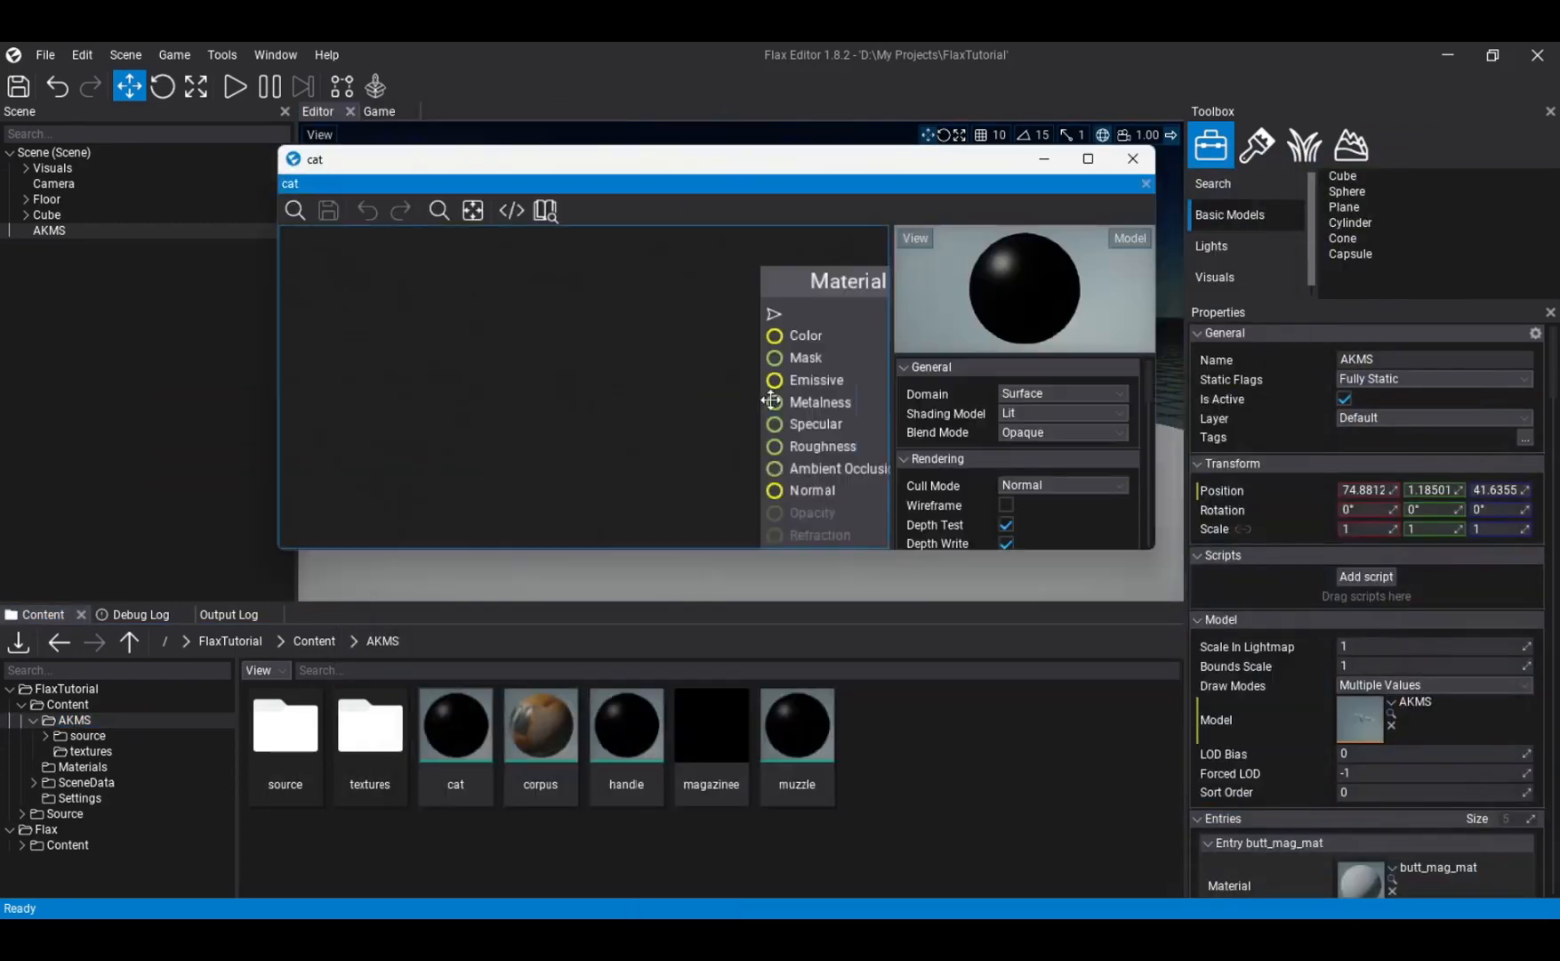
right_click_drag(770, 400, 822, 382)
double_click(627, 729)
double_click(712, 729)
double_click(811, 756)
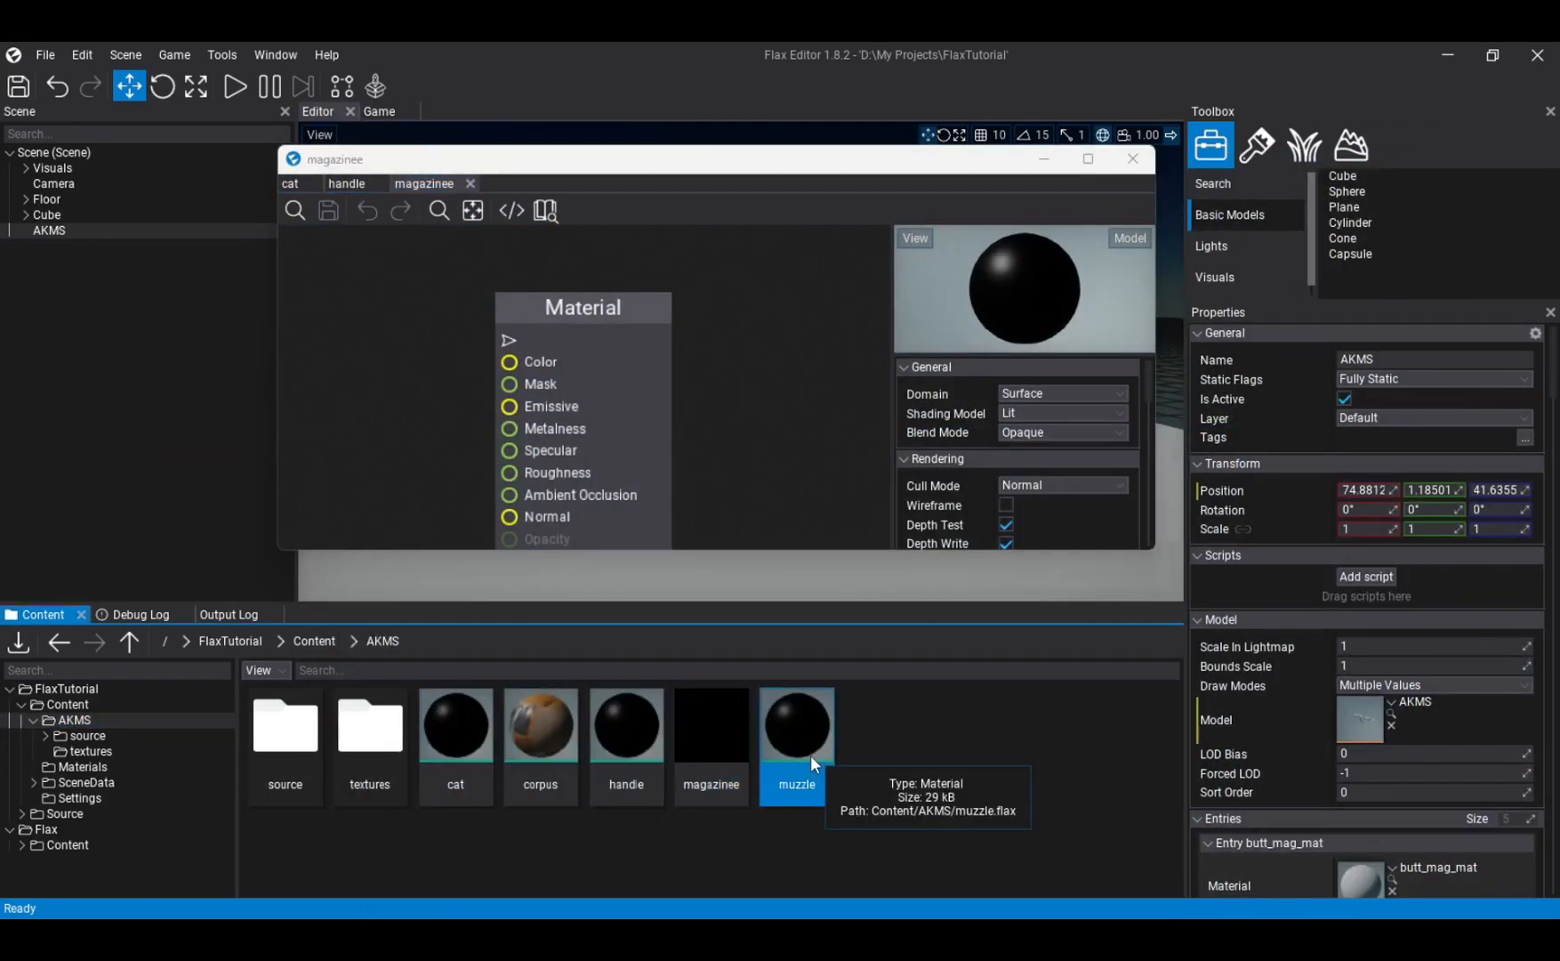
- Add the cat BaseColor, Metallic, Normal and Roughness textures from the AKMS textures folder to the cat material graph
left_click(291, 184)
double_click(371, 730)
left_click(621, 745)
left_click(888, 767, "shift")
left_click_drag(881, 756, 552, 289)
scroll(553, 355, "down", 3)
left_click_drag(616, 386, 714, 363)
scroll(658, 392, "down", 3)
- Connect the cat textures to the Material node's Color, Metalness, Normal and Roughness inputs, and save and close the cat material
left_click_drag(561, 525, 665, 375)
left_click_drag(571, 460, 665, 426)
right_click_drag(622, 489, 595, 398)
left_click_drag(542, 478, 638, 309)
left_click(328, 211)
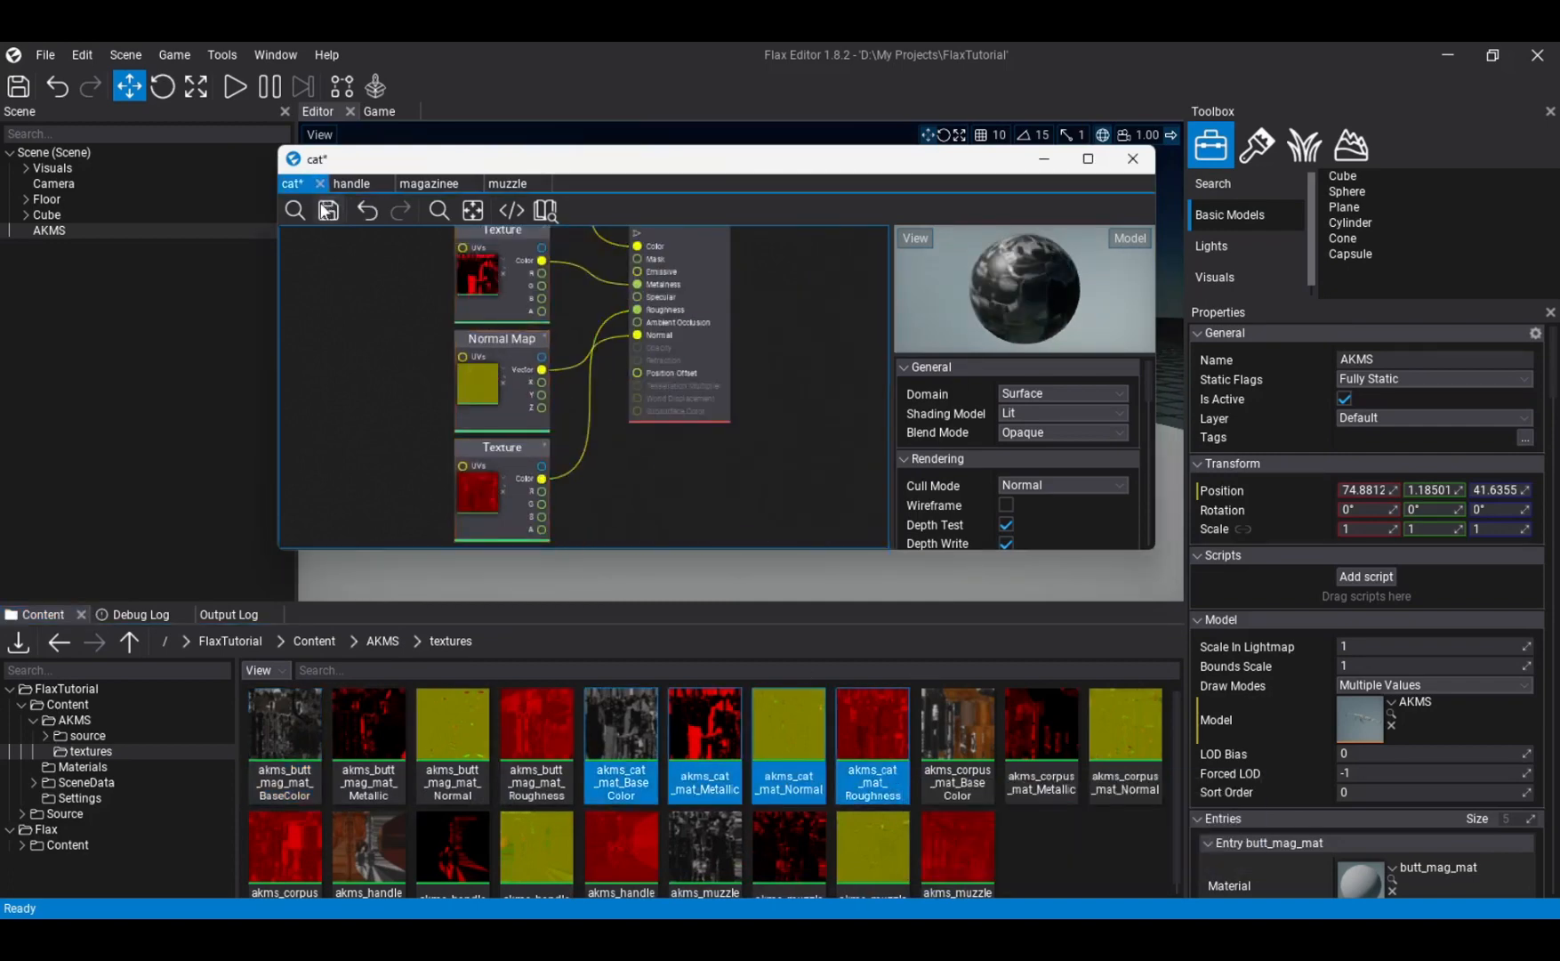
left_click(321, 185)
- Enlarge the material editor window and add the handle BaseColor, Metallic, Normal and Roughness textures to the handle material graph
left_click_drag(817, 145, 816, 57)
left_click_drag(792, 549, 792, 612)
left_click(368, 841)
left_click(645, 848, "shift")
left_click_drag(636, 836, 384, 205)
- Connect the handle textures to the Material node's Color, Metalness, Normal and Roughness inputs, and save and close the handle material
left_click_drag(505, 261, 653, 407)
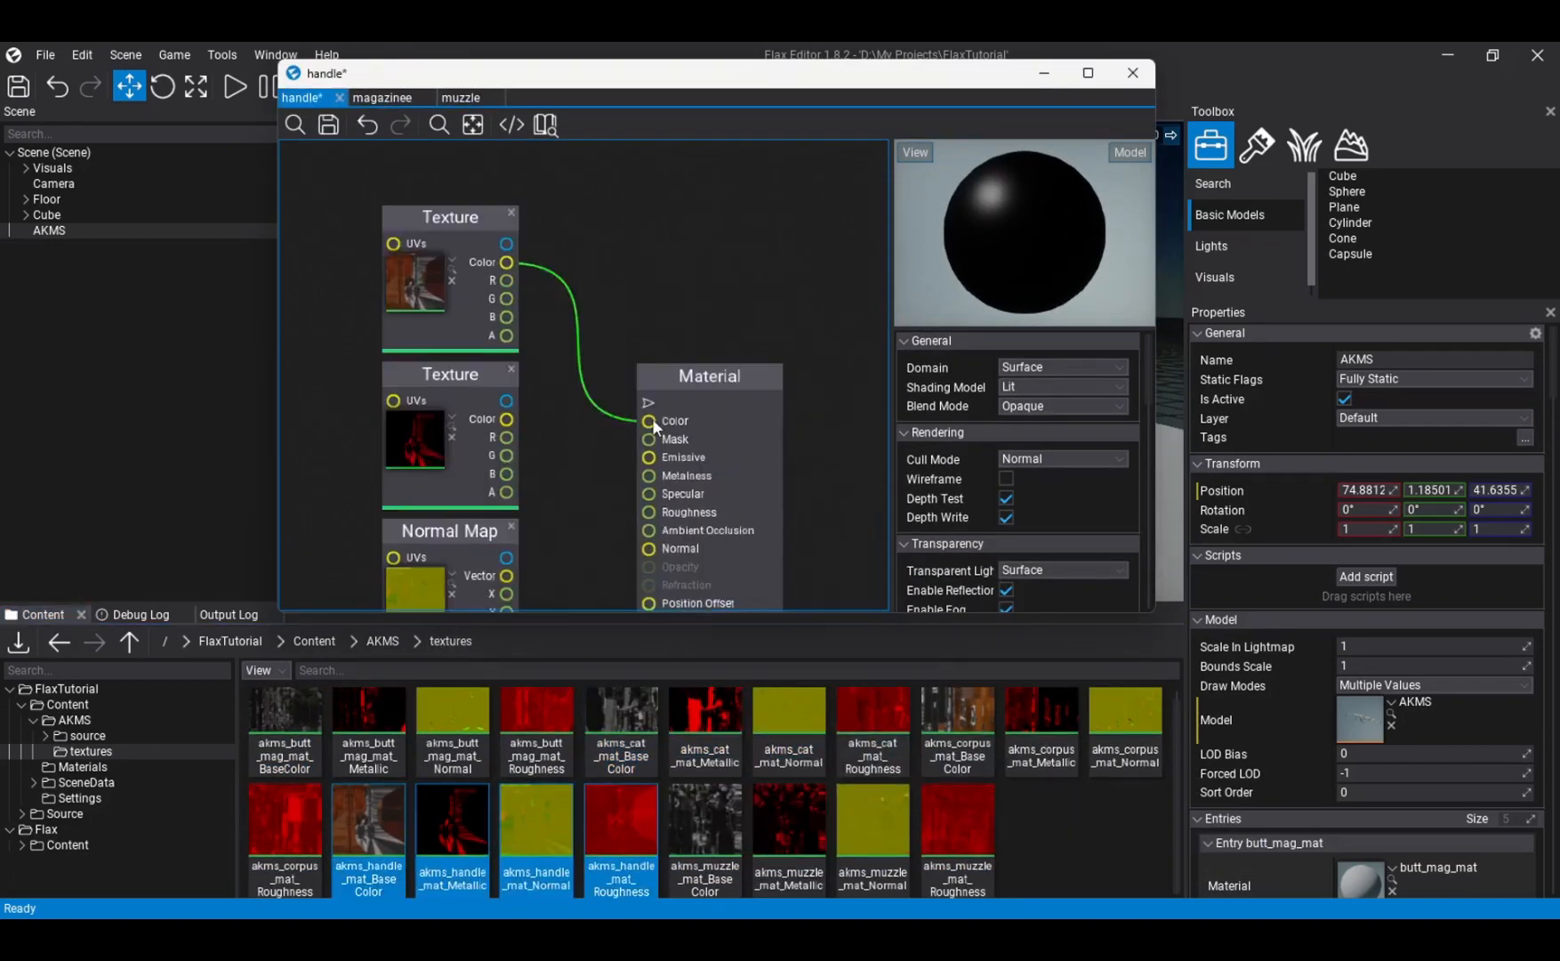
left_click_drag(506, 419, 650, 475)
right_click_drag(591, 545, 568, 467)
left_click_drag(460, 373, 602, 347)
left_click_drag(460, 531, 602, 310)
left_click(329, 125)
left_click(335, 97)
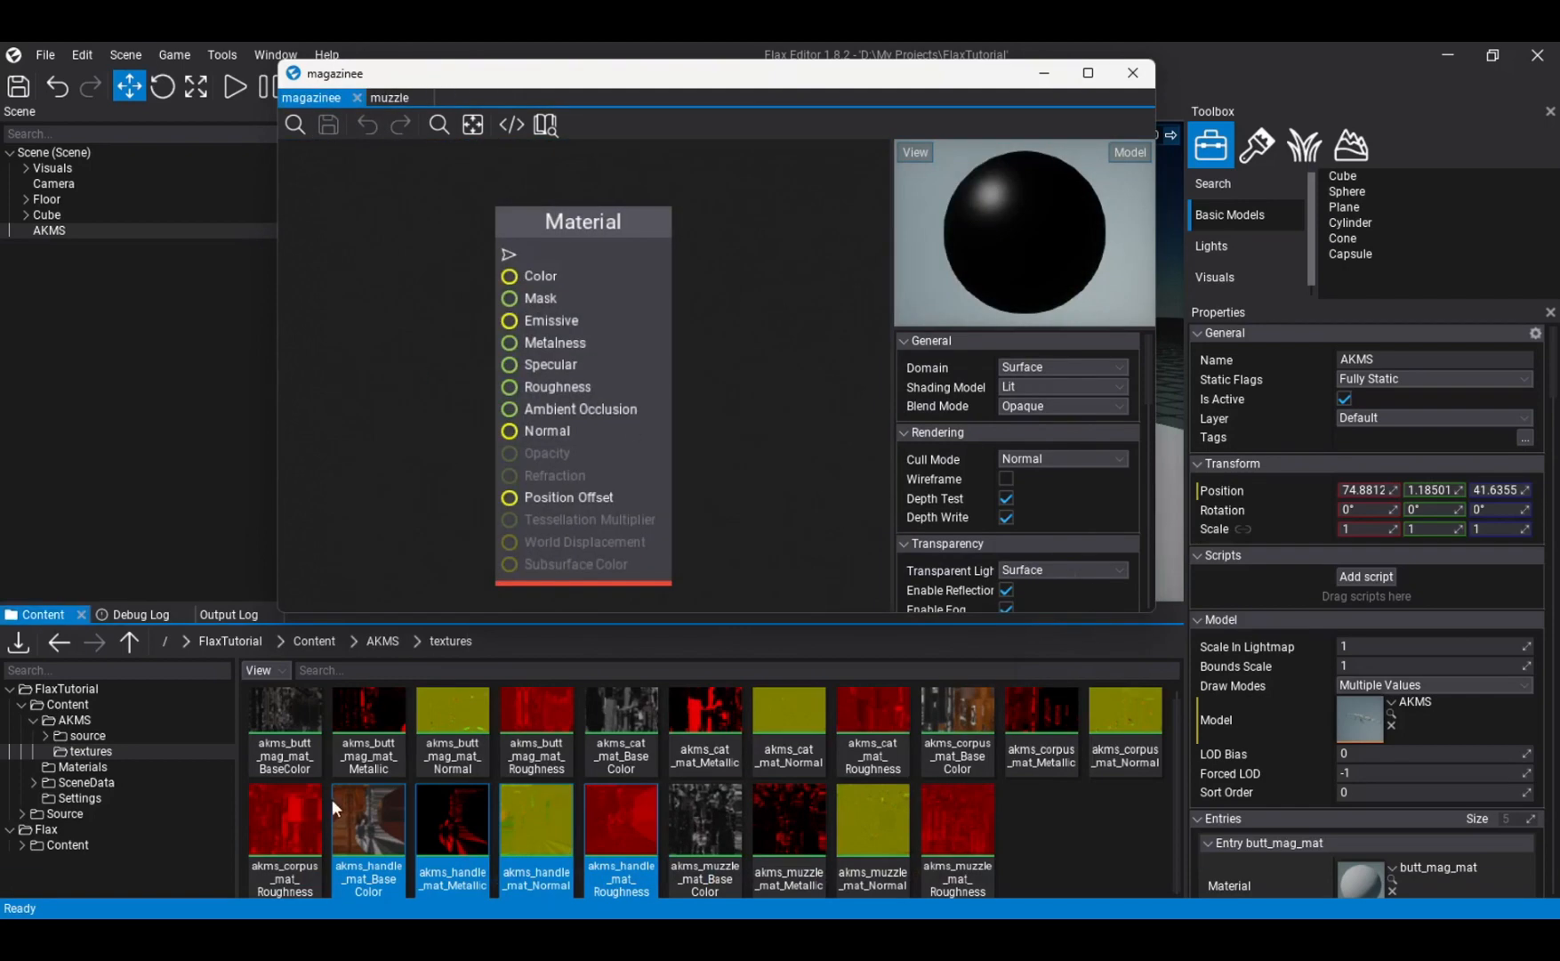
- Add the butt_mag BaseColor, Metallic, Normal and Roughness textures to the magazinee material graph
left_click(285, 734)
left_click(537, 745, "shift")
left_click_drag(536, 734, 390, 297)
- Connect the butt_mag textures to the Material node's Color, Metalness, Normal and Roughness inputs, and close the saved magazinee material
left_click_drag(543, 366, 679, 472)
right_click_drag(614, 561, 527, 291)
left_click_drag(455, 286, 592, 314)
left_click_drag(456, 476, 592, 357)
left_click_drag(456, 285, 592, 270)
right_click_drag(525, 551, 524, 466)
left_click_drag(455, 578, 515, 231)
left_click_drag(514, 231, 589, 229)
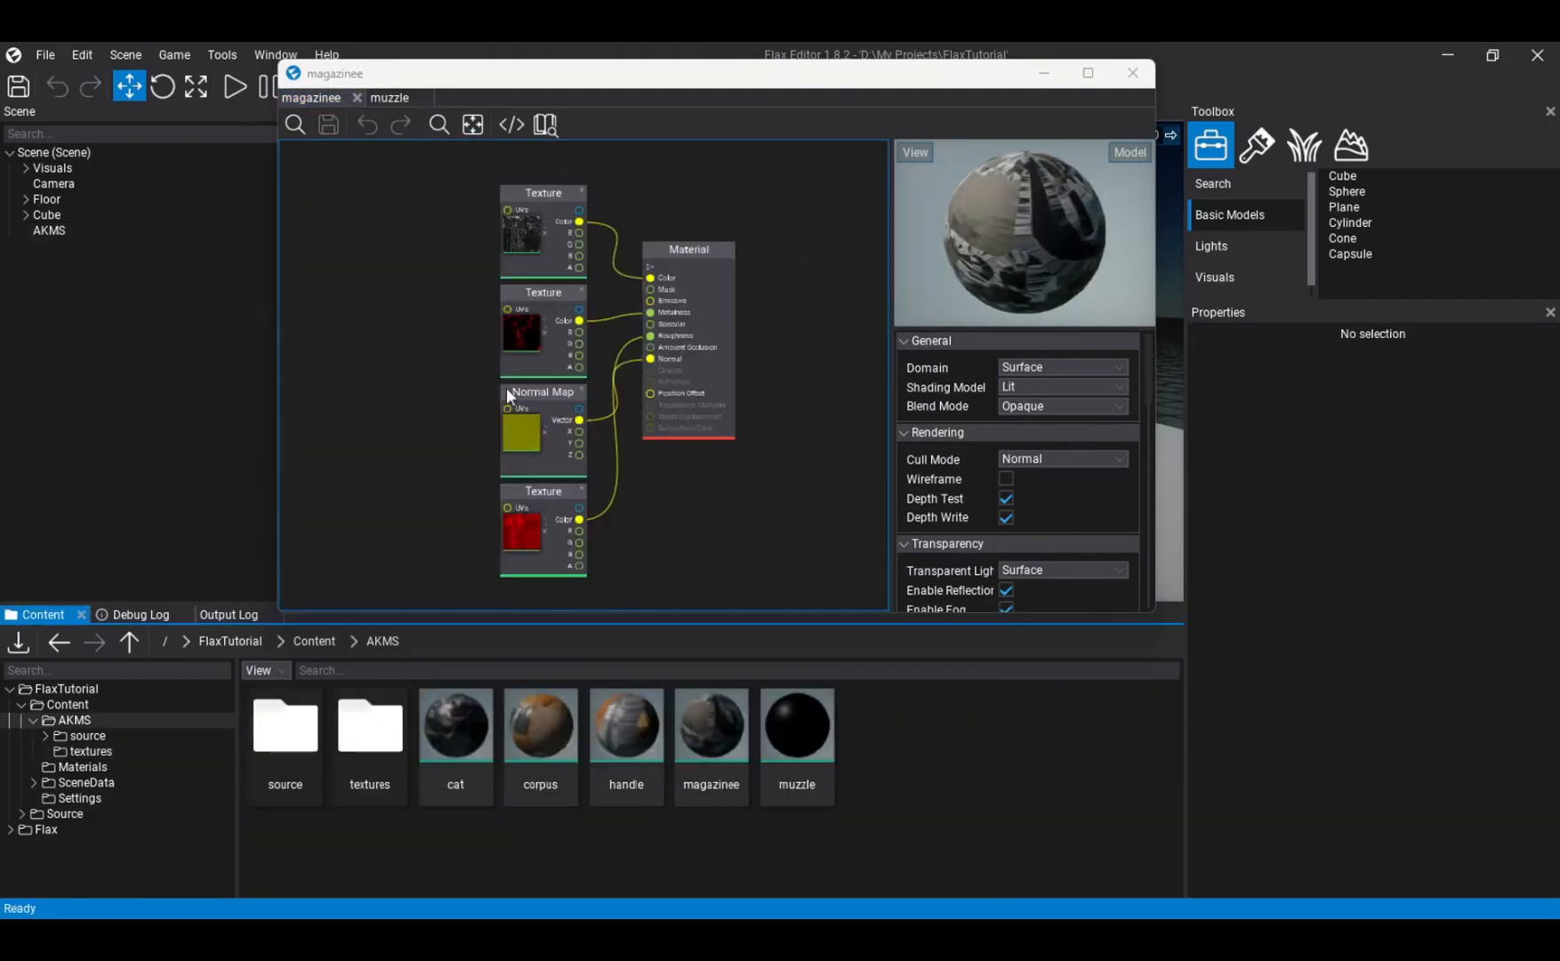
double_click(369, 732)
left_click_drag(284, 734, 552, 198)
left_click(357, 98)
- Build the muzzle material from the muzzle BaseColor, Metallic, Normal and Roughness textures, and return to the Content/AKMS folder
left_click(706, 845)
left_click(957, 845, "shift")
left_click_drag(705, 845, 612, 316)
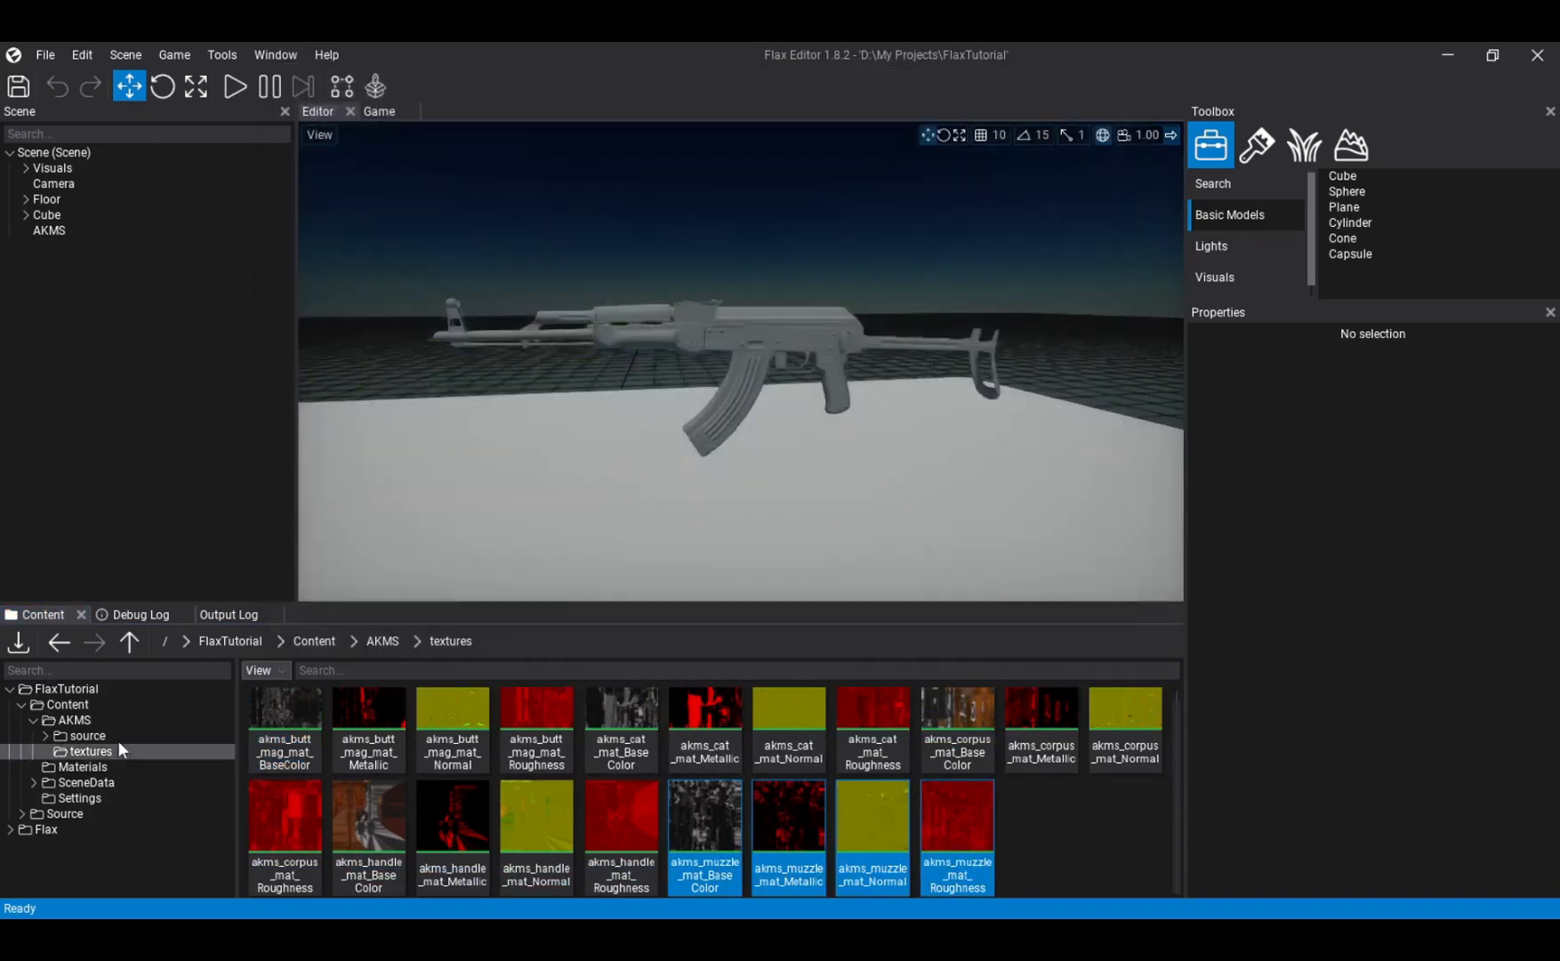
left_click(75, 719)
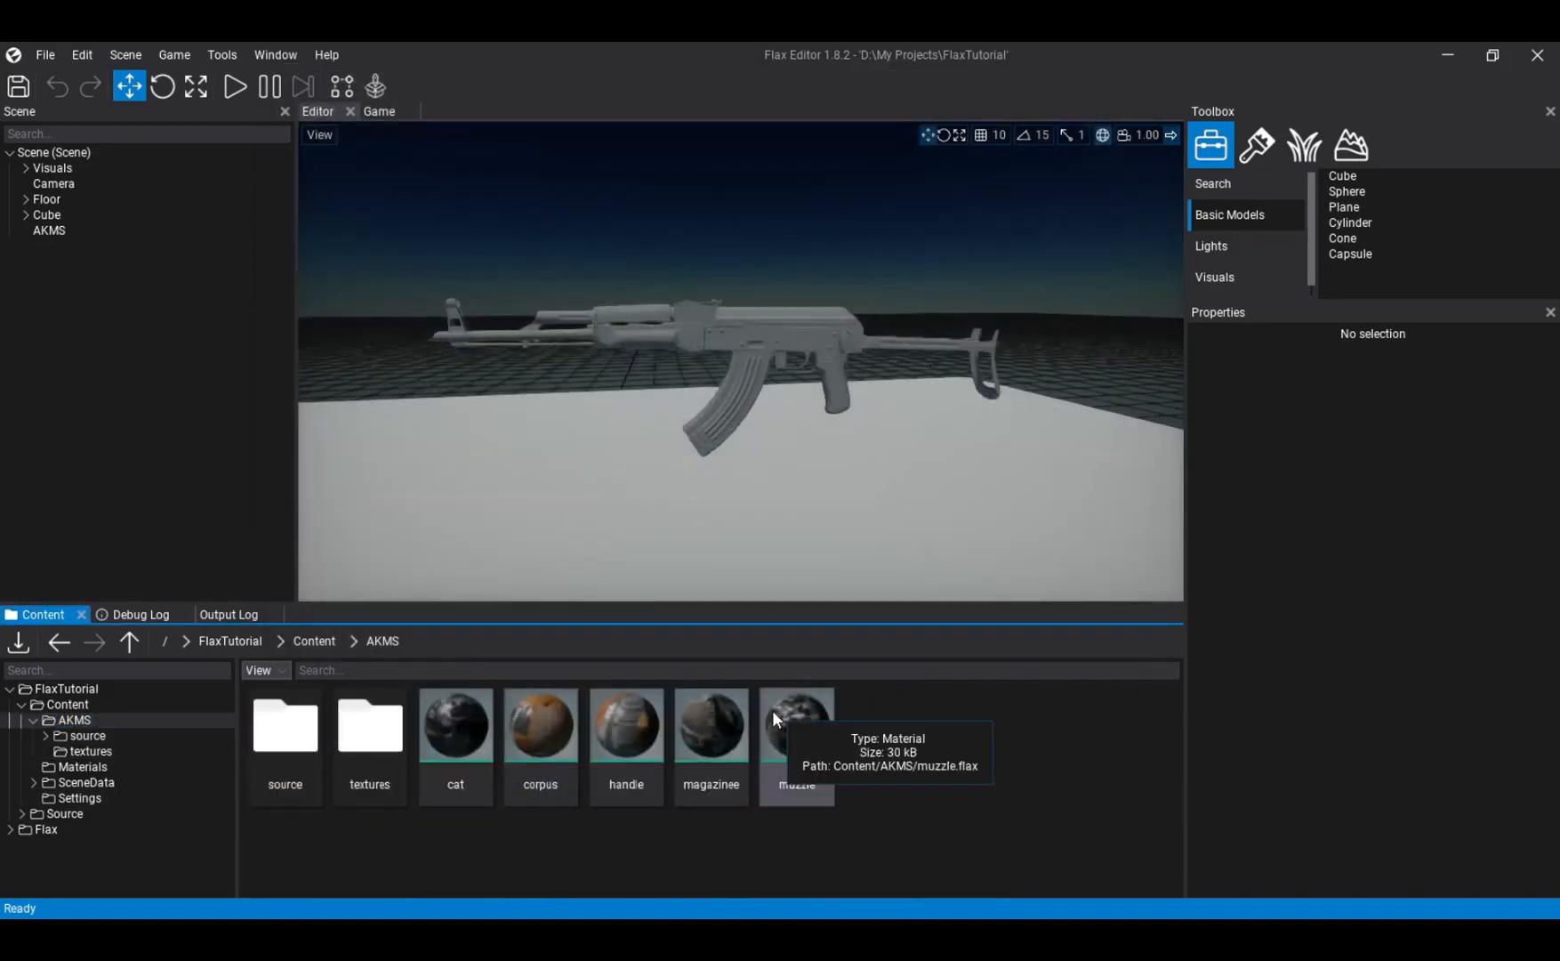
left_click(771, 709)
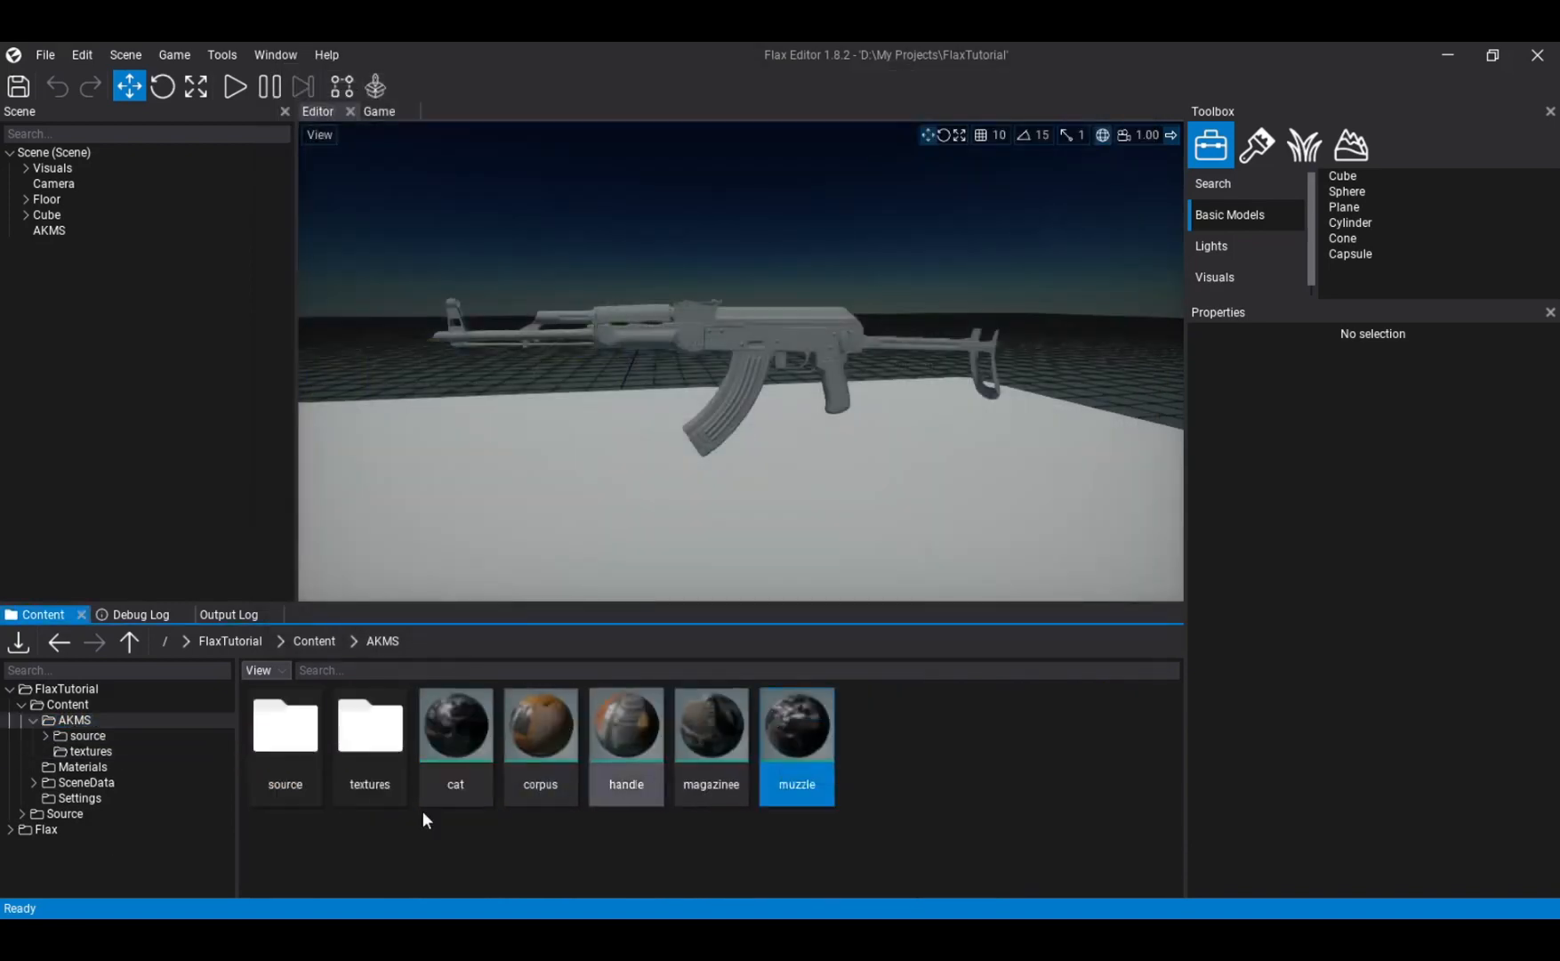
left_click(446, 750, "shift")
left_click(972, 754)
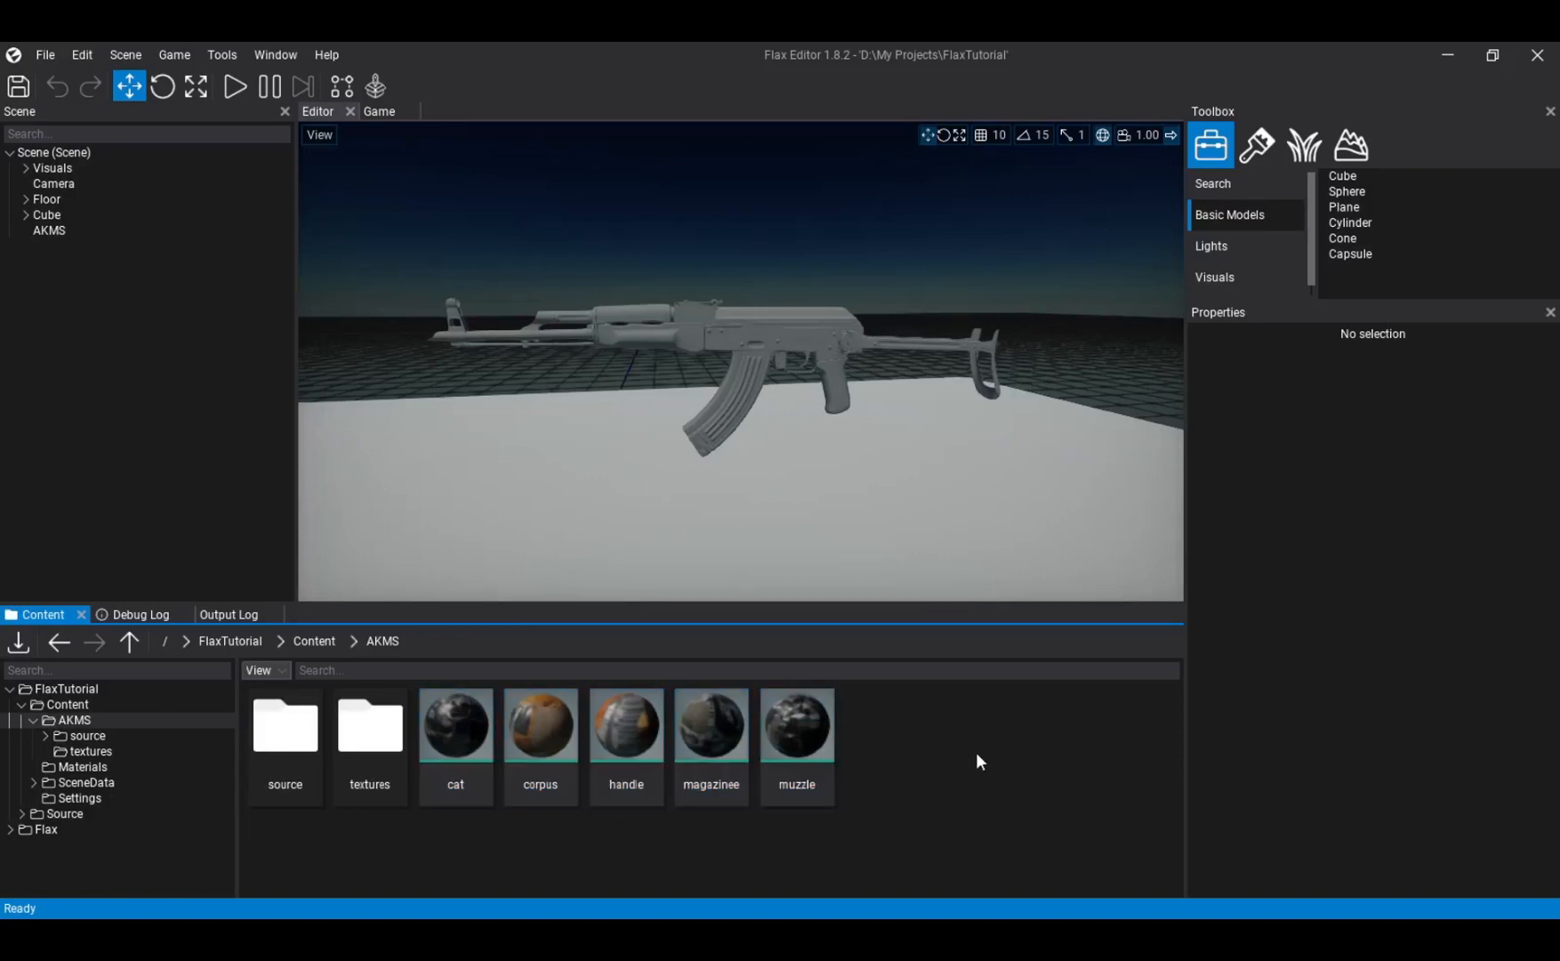
- Open the AKMS model from the source folder, dock its editor with the scene viewport, and show the Content/AKMS folder again
double_click(272, 747)
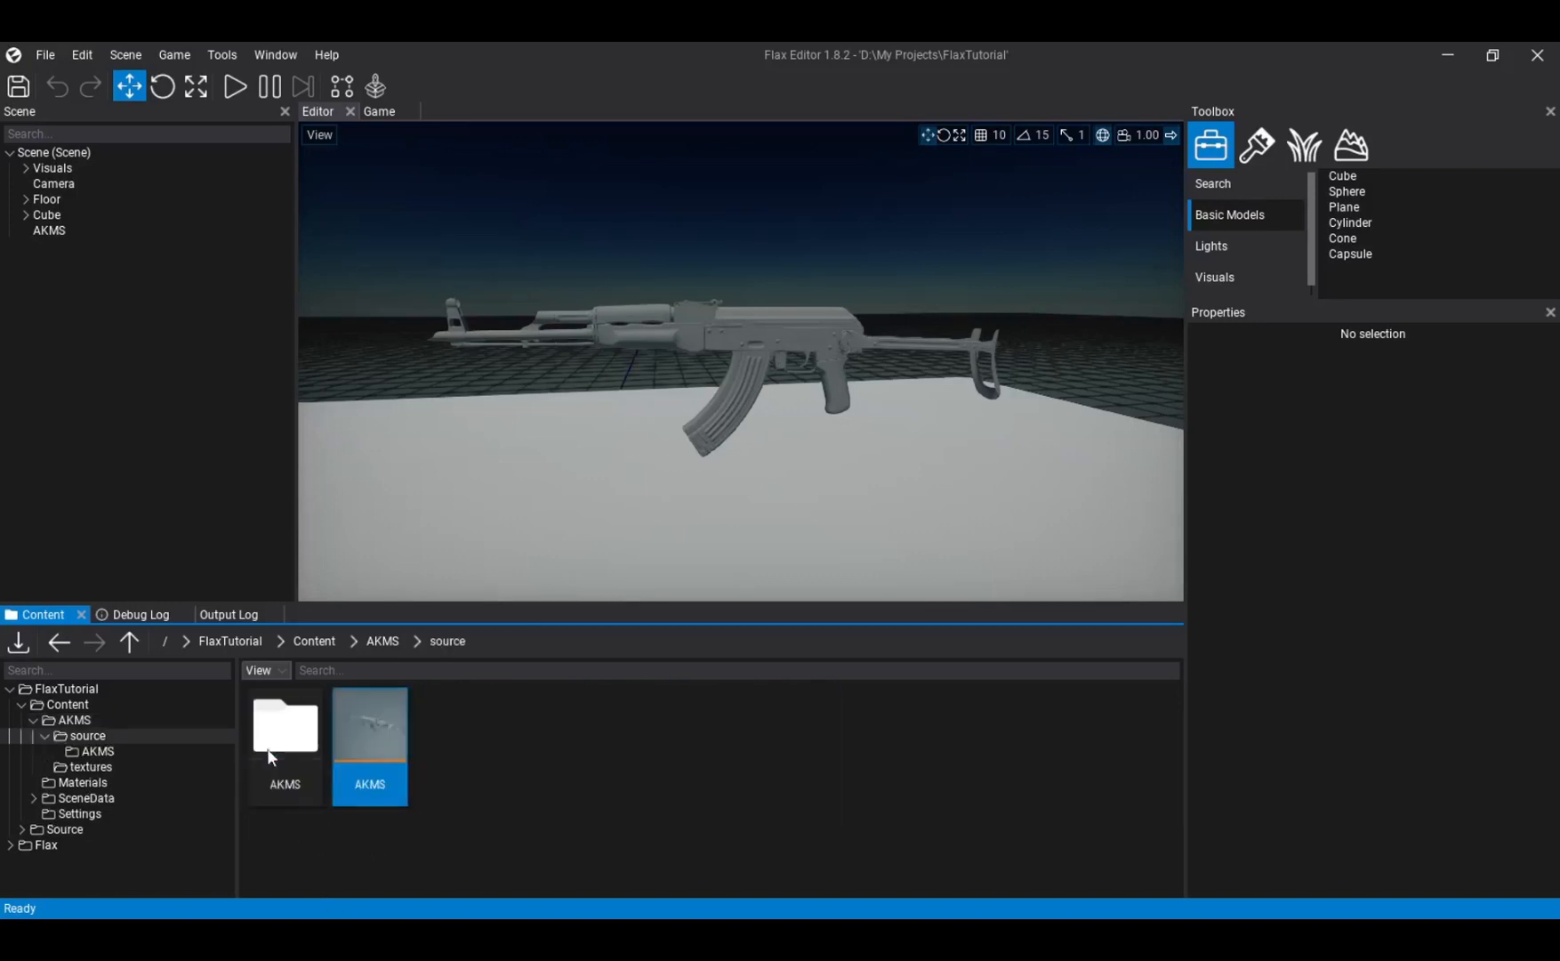
double_click(373, 756)
left_click_drag(470, 207, 743, 354)
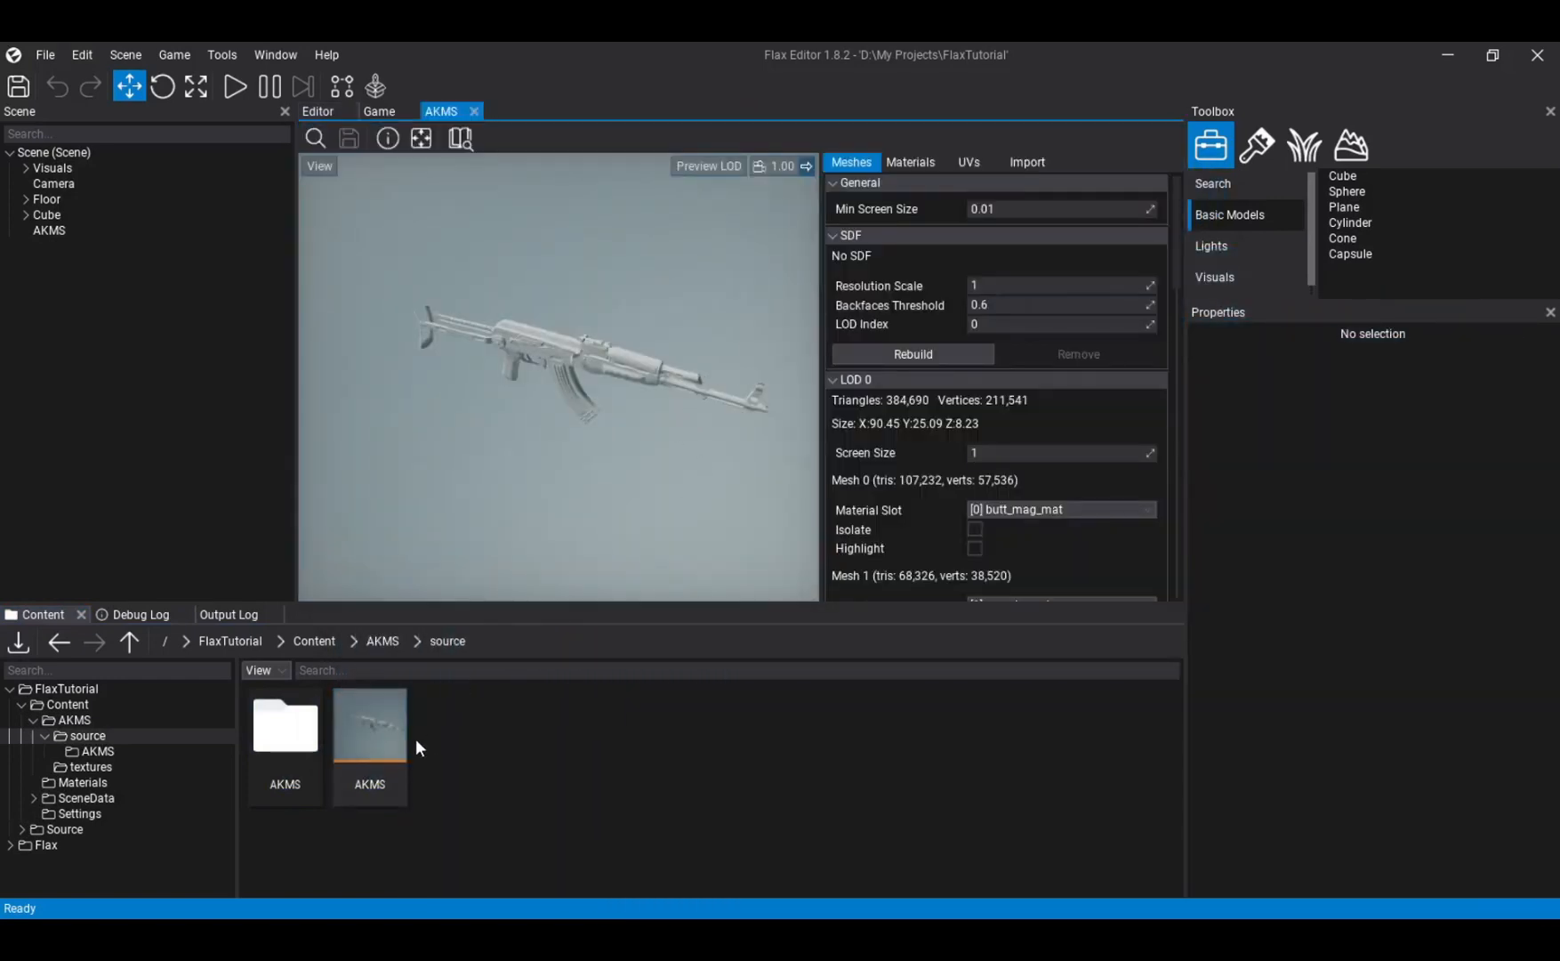
left_click(75, 720)
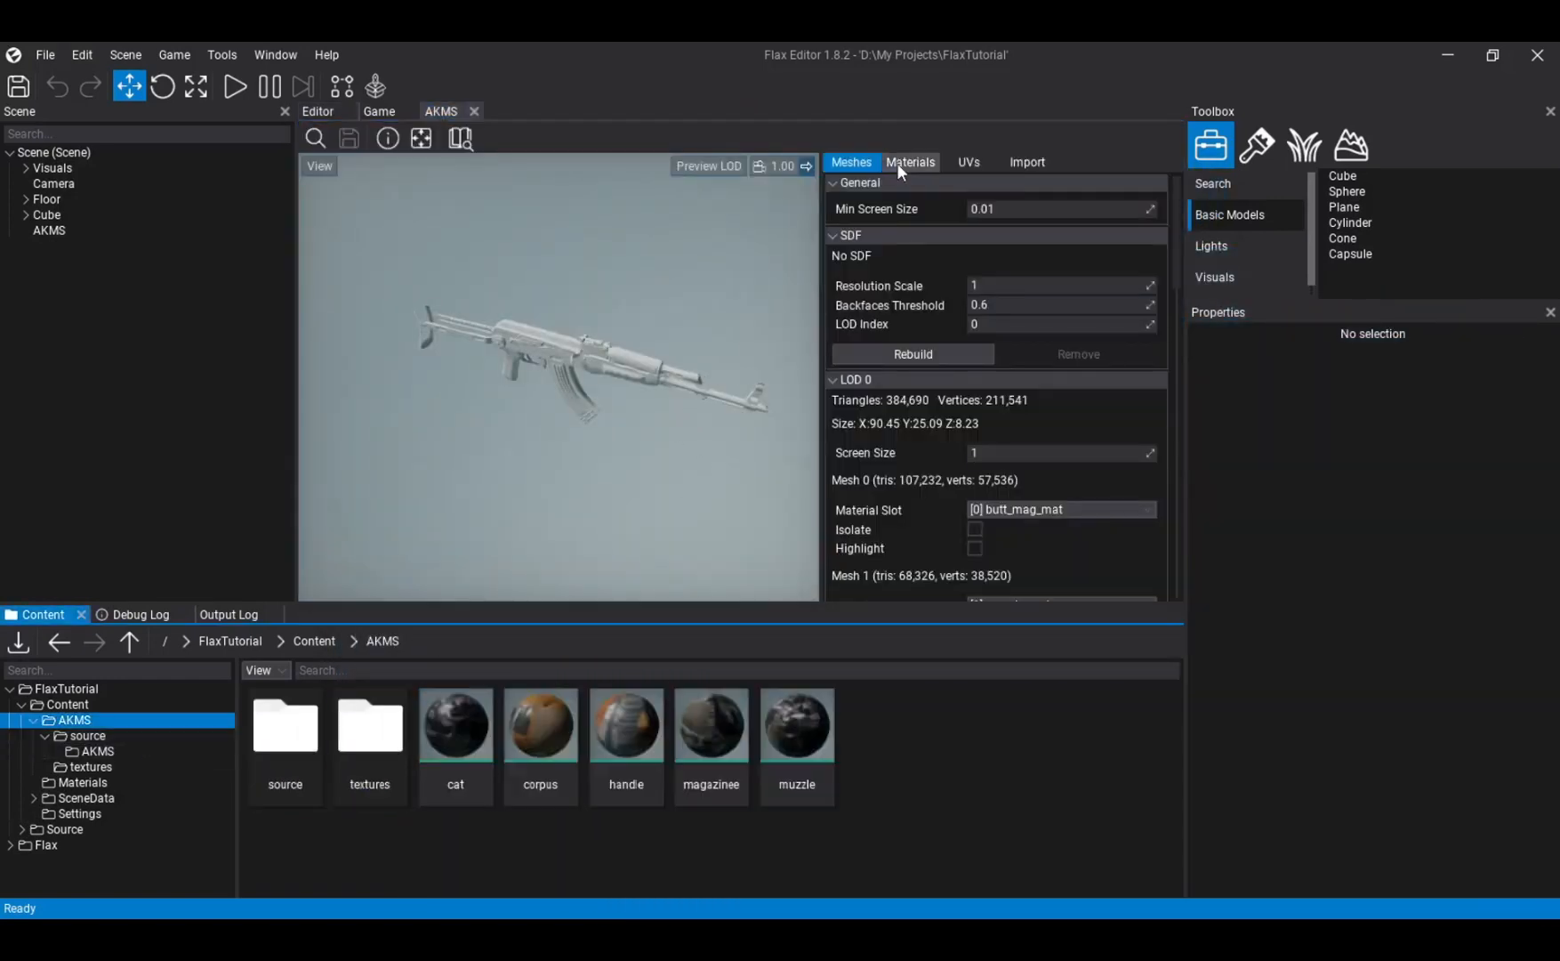
- Go to the AKMS model in the source folder once more and return to the Content/AKMS folder
double_click(289, 738)
left_click(367, 748)
double_click(363, 739)
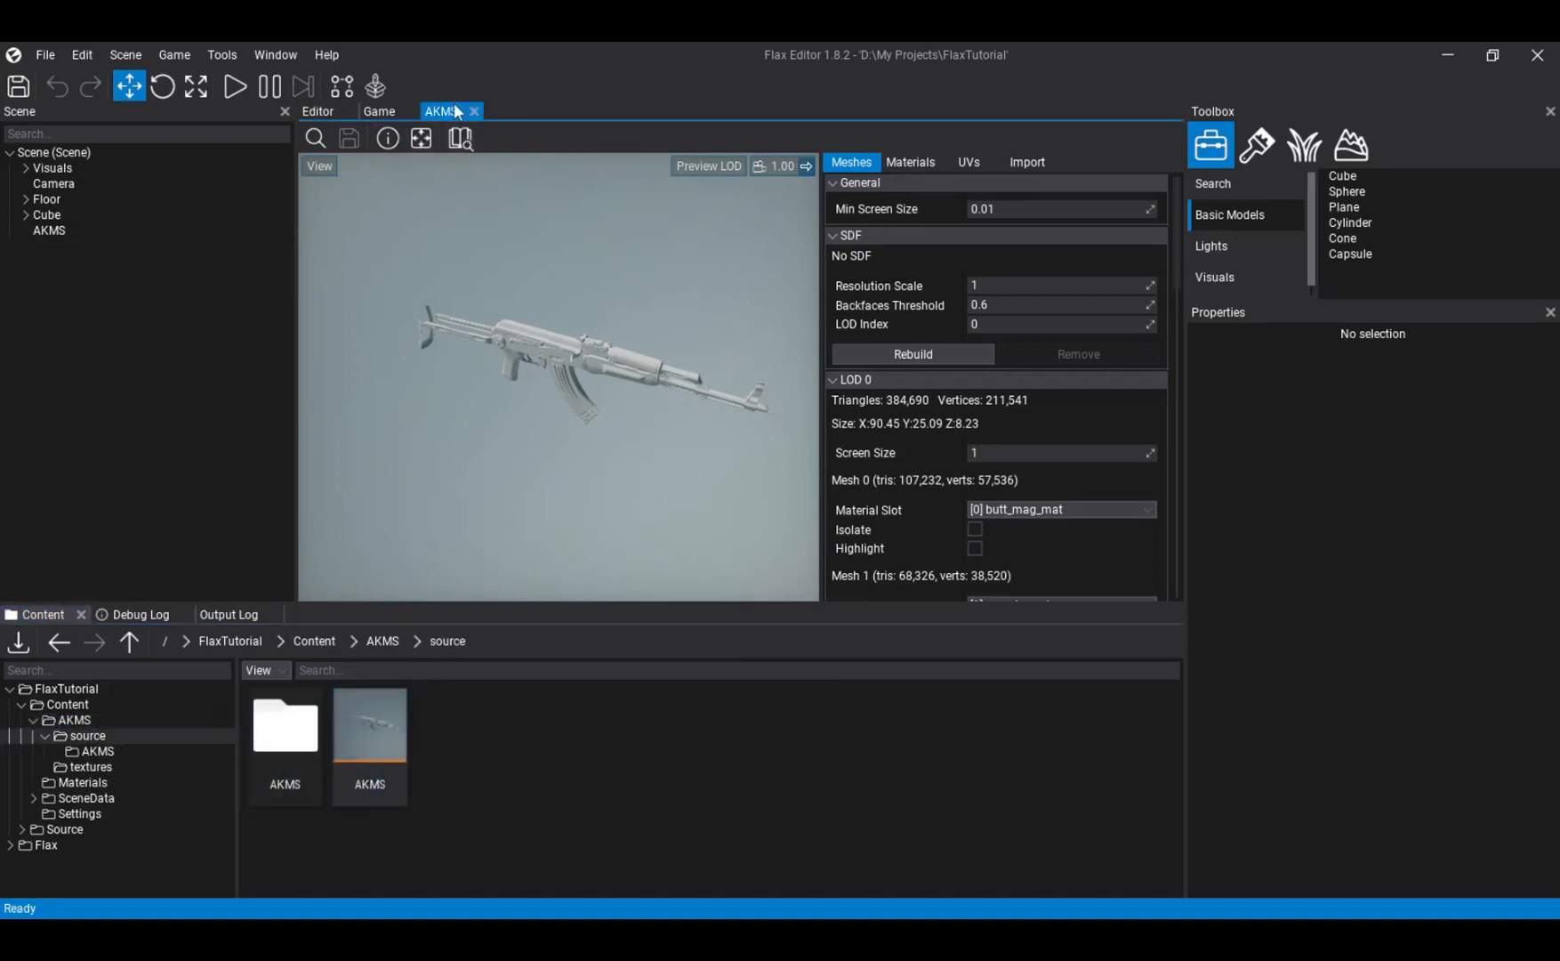
left_click(97, 722)
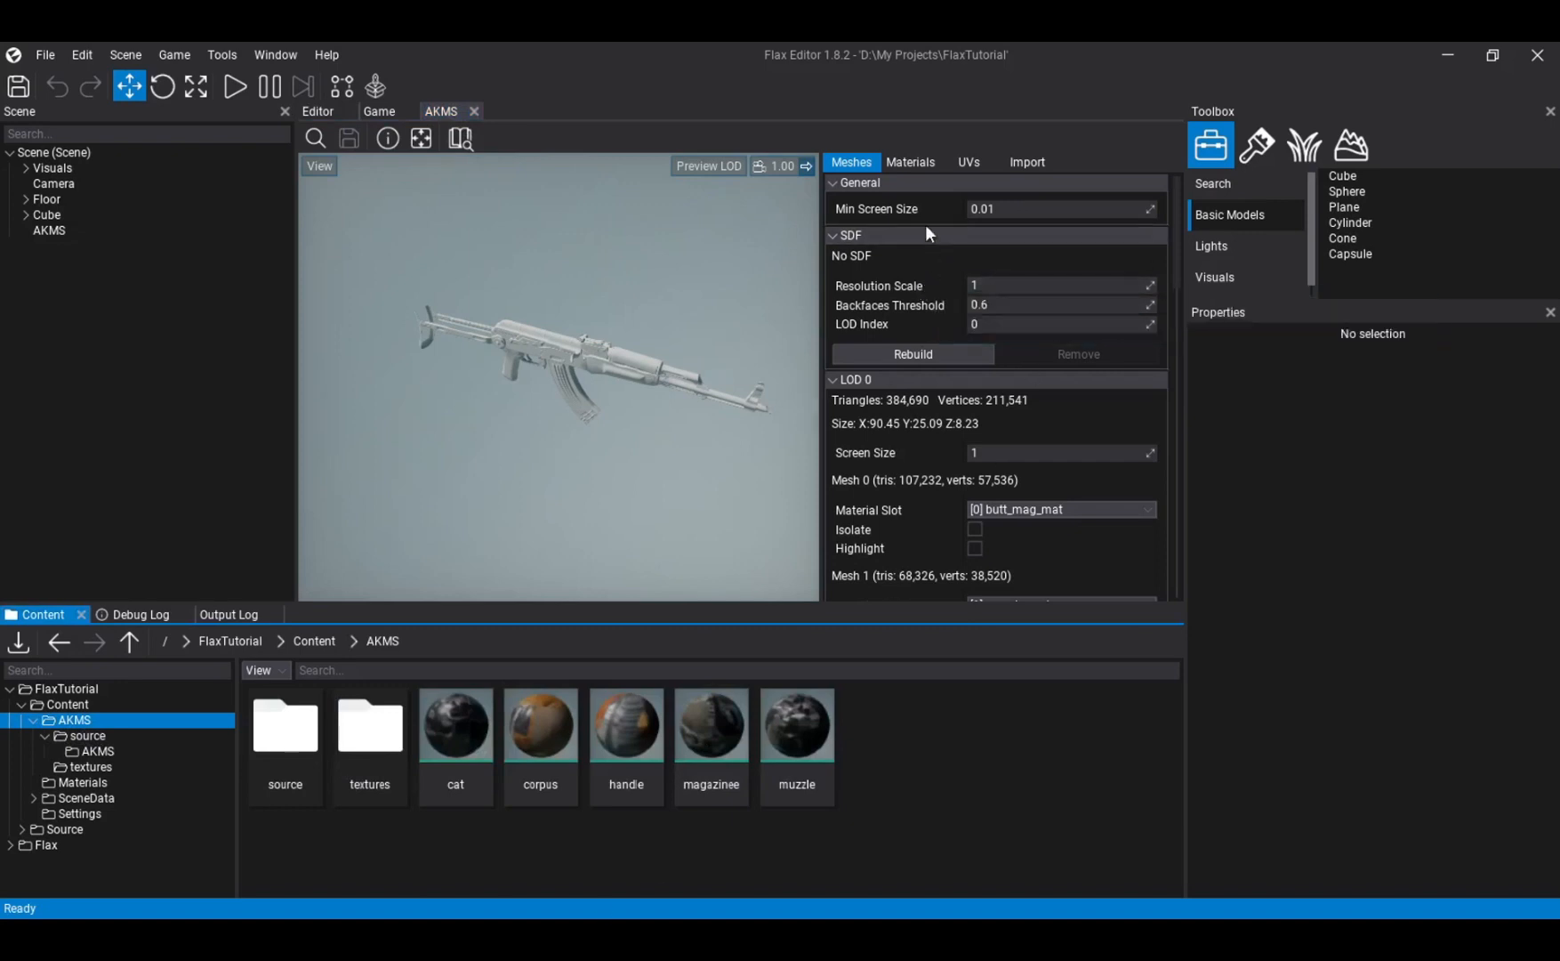
- Assign the magazinee material to the AKMS model's Element 0 slot, named butt_mag_mat, and check the rifle preview
left_click(911, 163)
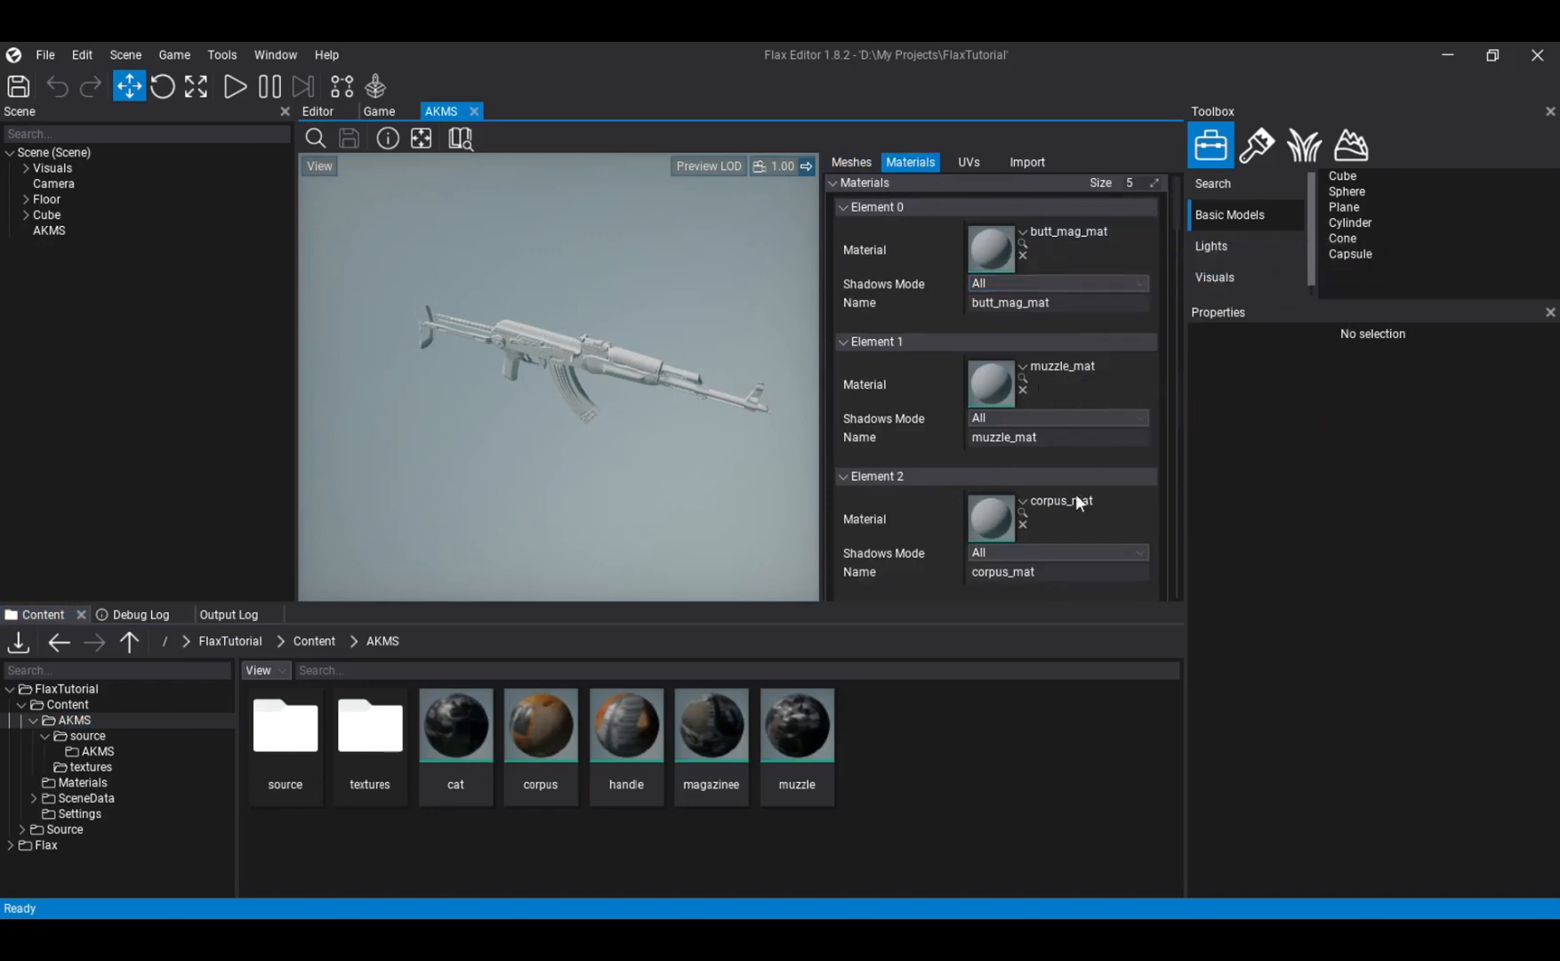
scroll(1080, 508, "down", 3)
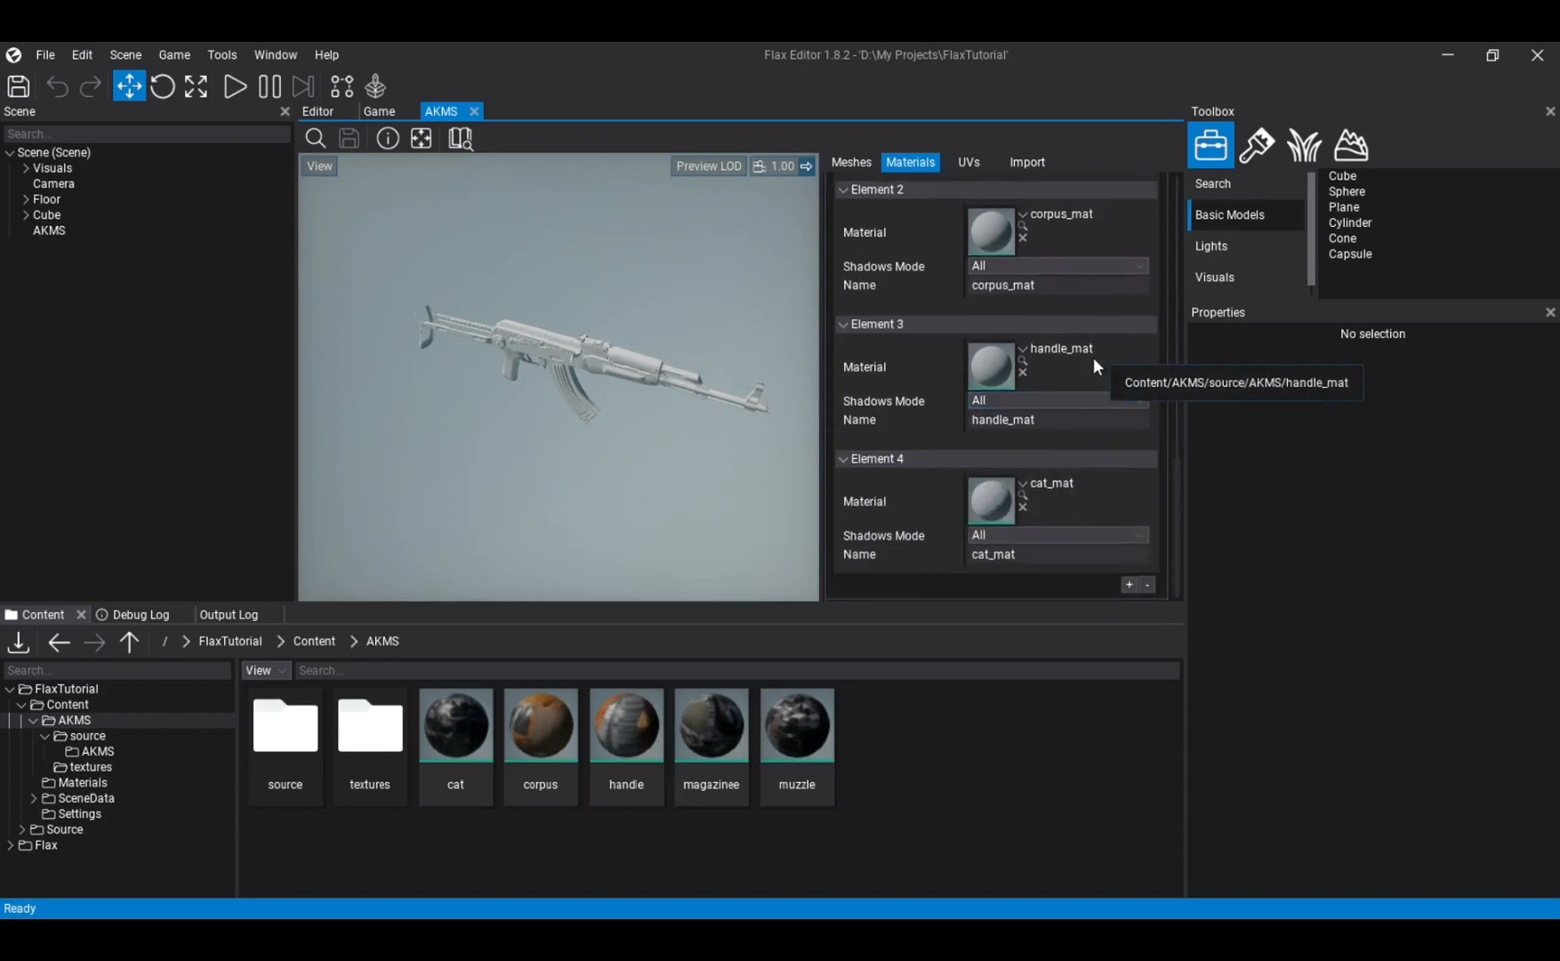
scroll(932, 498, "up", 3)
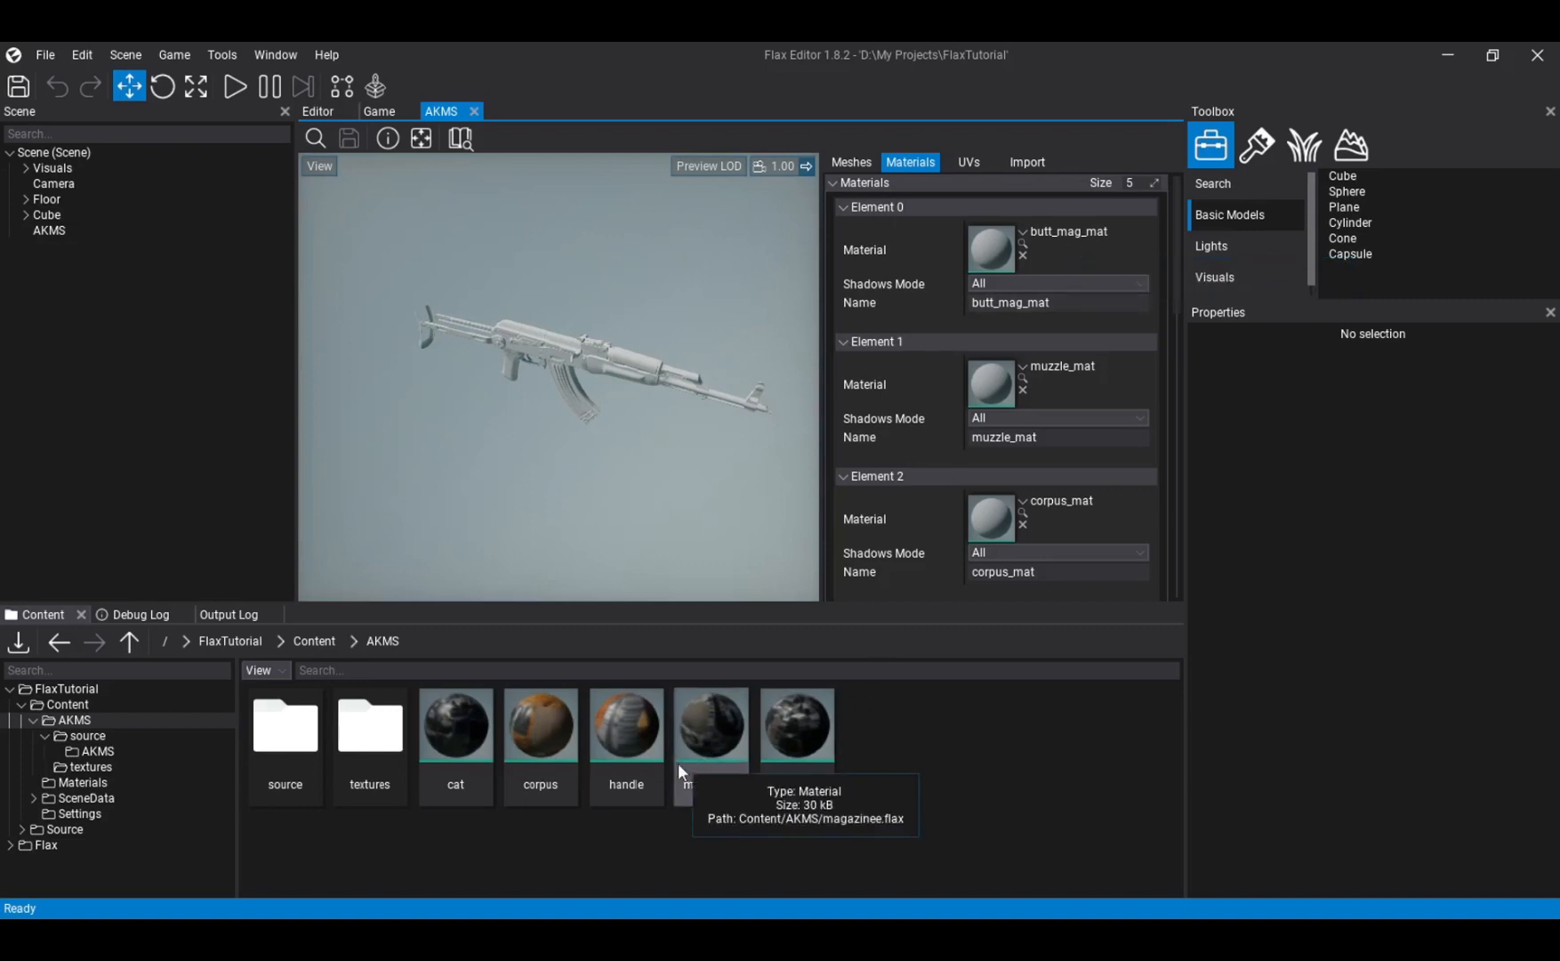
left_click_drag(709, 728, 1064, 256)
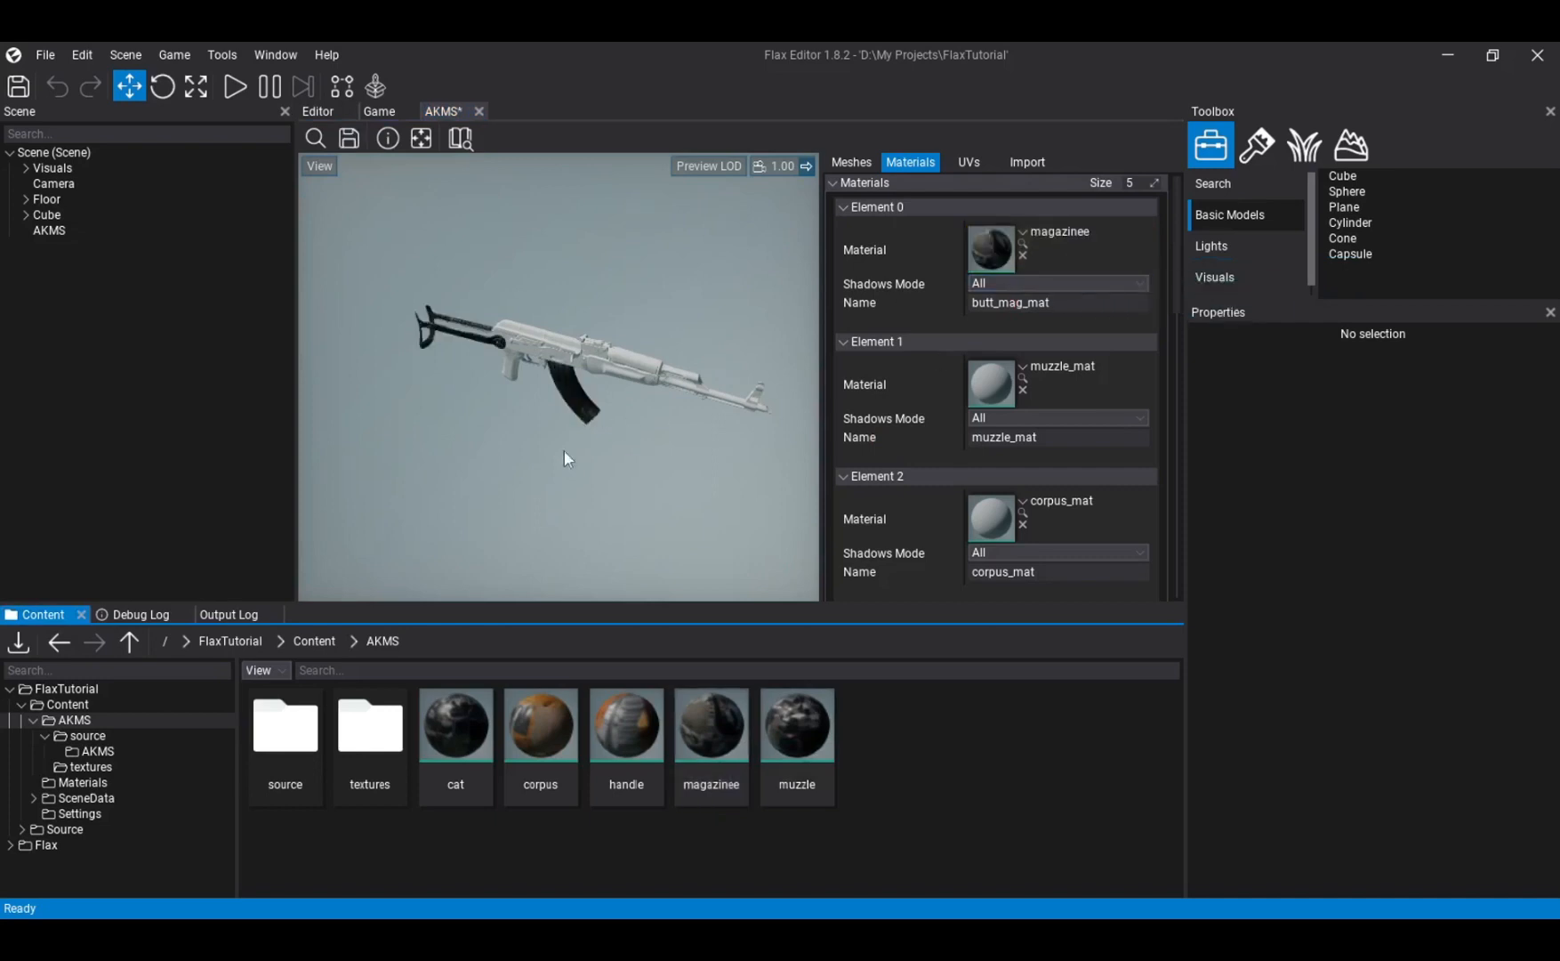
scroll(559, 430, "up", 4)
right_click_drag(559, 430, 614, 377)
mouse_move(625, 506)
right_mouse_down()
mouse_move(534, 507)
mouse_move(507, 490)
mouse_move(597, 484)
mouse_move(626, 516)
right_mouse_up()
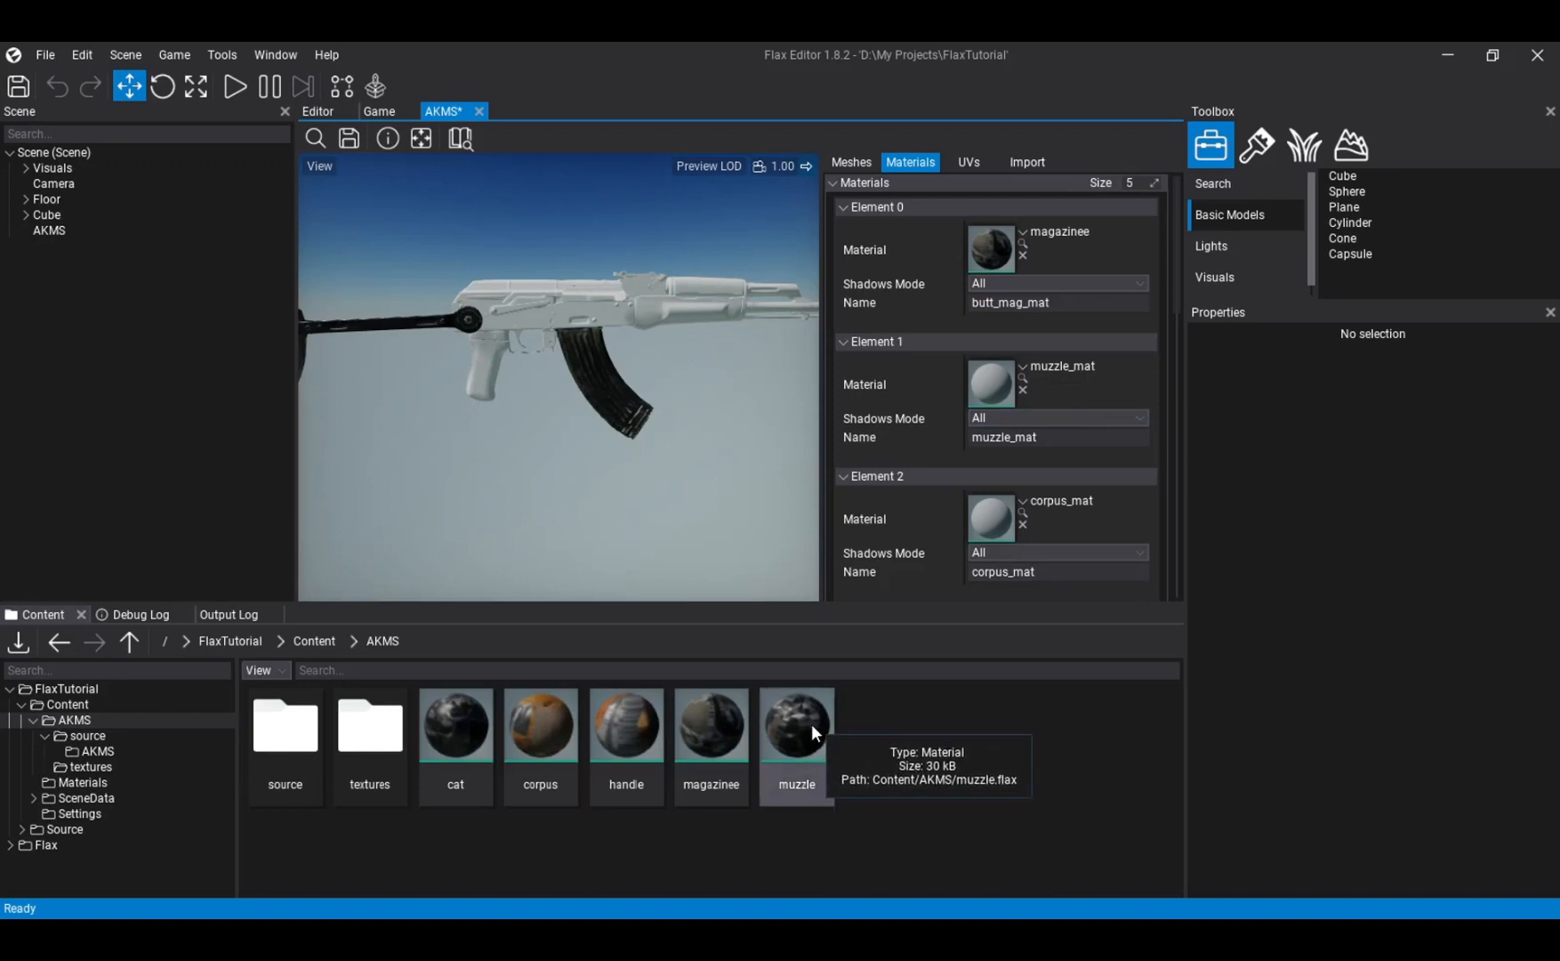
- Assign the muzzle material to the AKMS model's Element 1 slot, named muzzle_mat, and check the rifle preview
left_click_drag(790, 737, 1077, 380)
mouse_move(685, 392)
right_mouse_down()
mouse_move(765, 391)
mouse_move(783, 358)
mouse_move(703, 365)
mouse_move(787, 360)
mouse_move(649, 360)
mouse_move(663, 370)
right_mouse_up()
key("s")
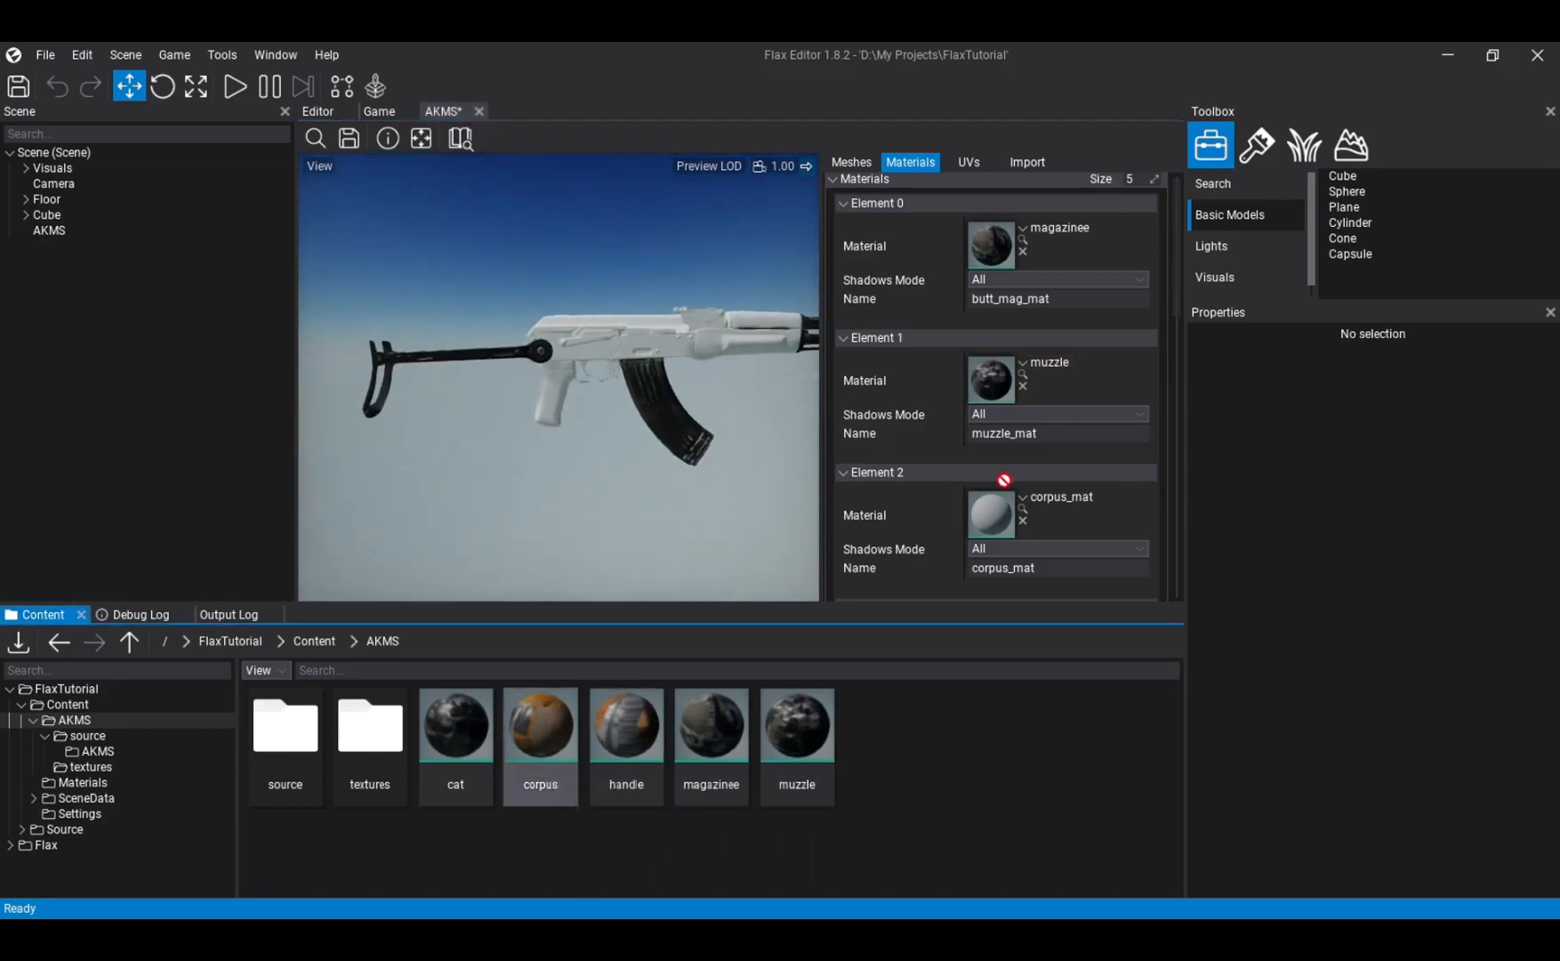
- Assign the corpus material to the Element 2 slot, corpus_mat, and the handle material to the Element 3 slot, handle_mat
left_click_drag(1050, 528, 1050, 528)
scroll(963, 493, "down", 3)
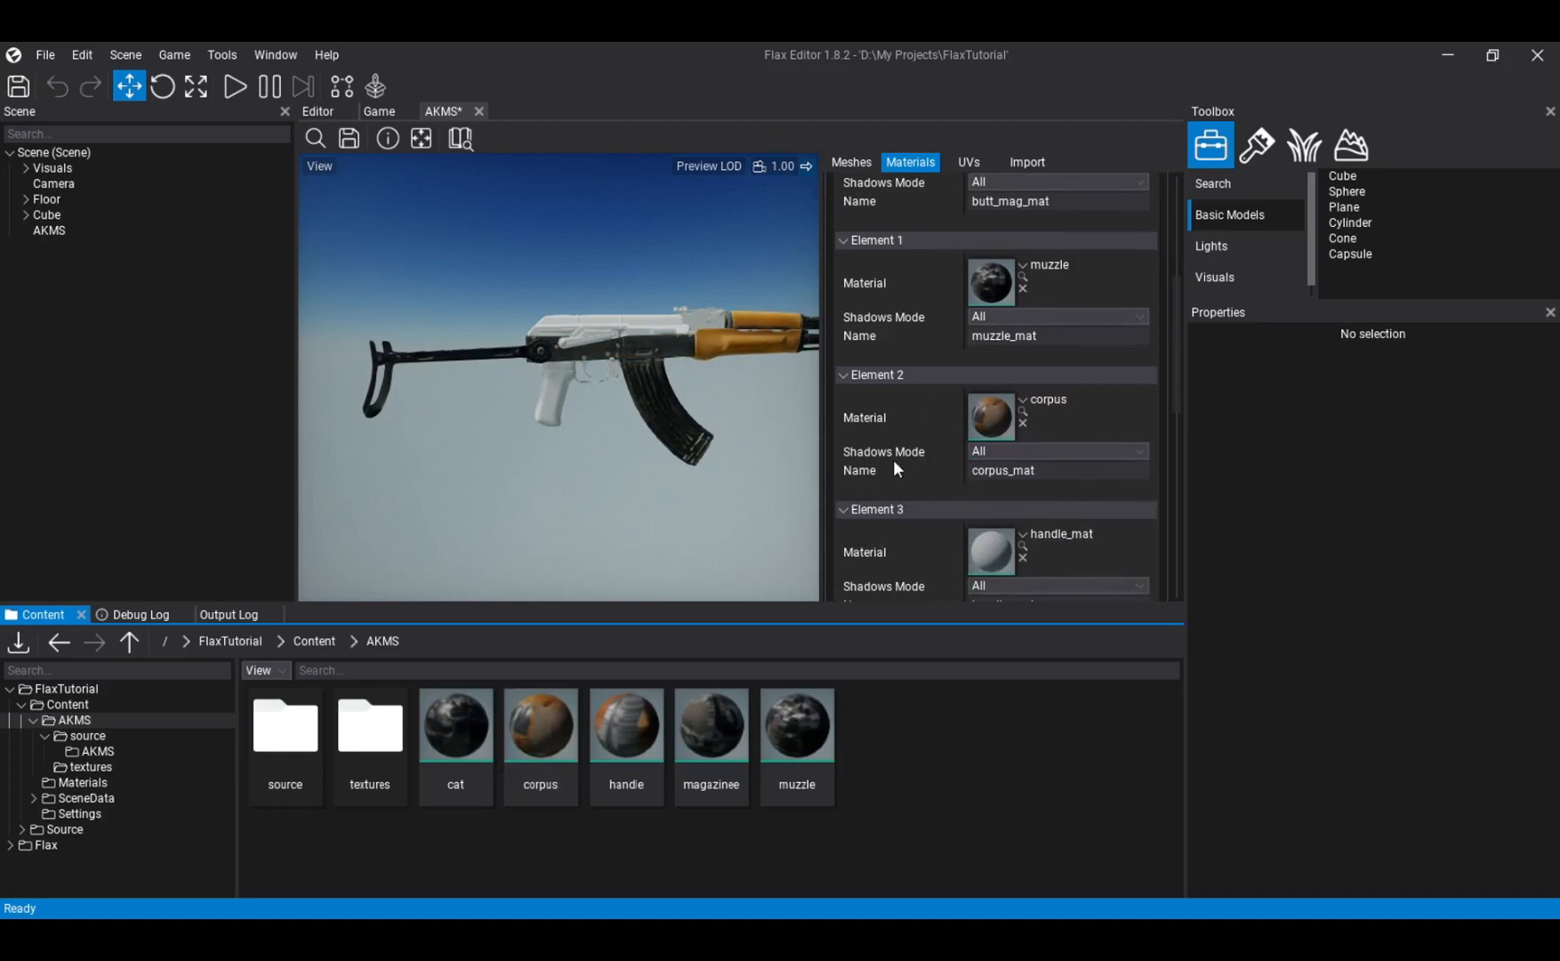
scroll(896, 465, "down", 2)
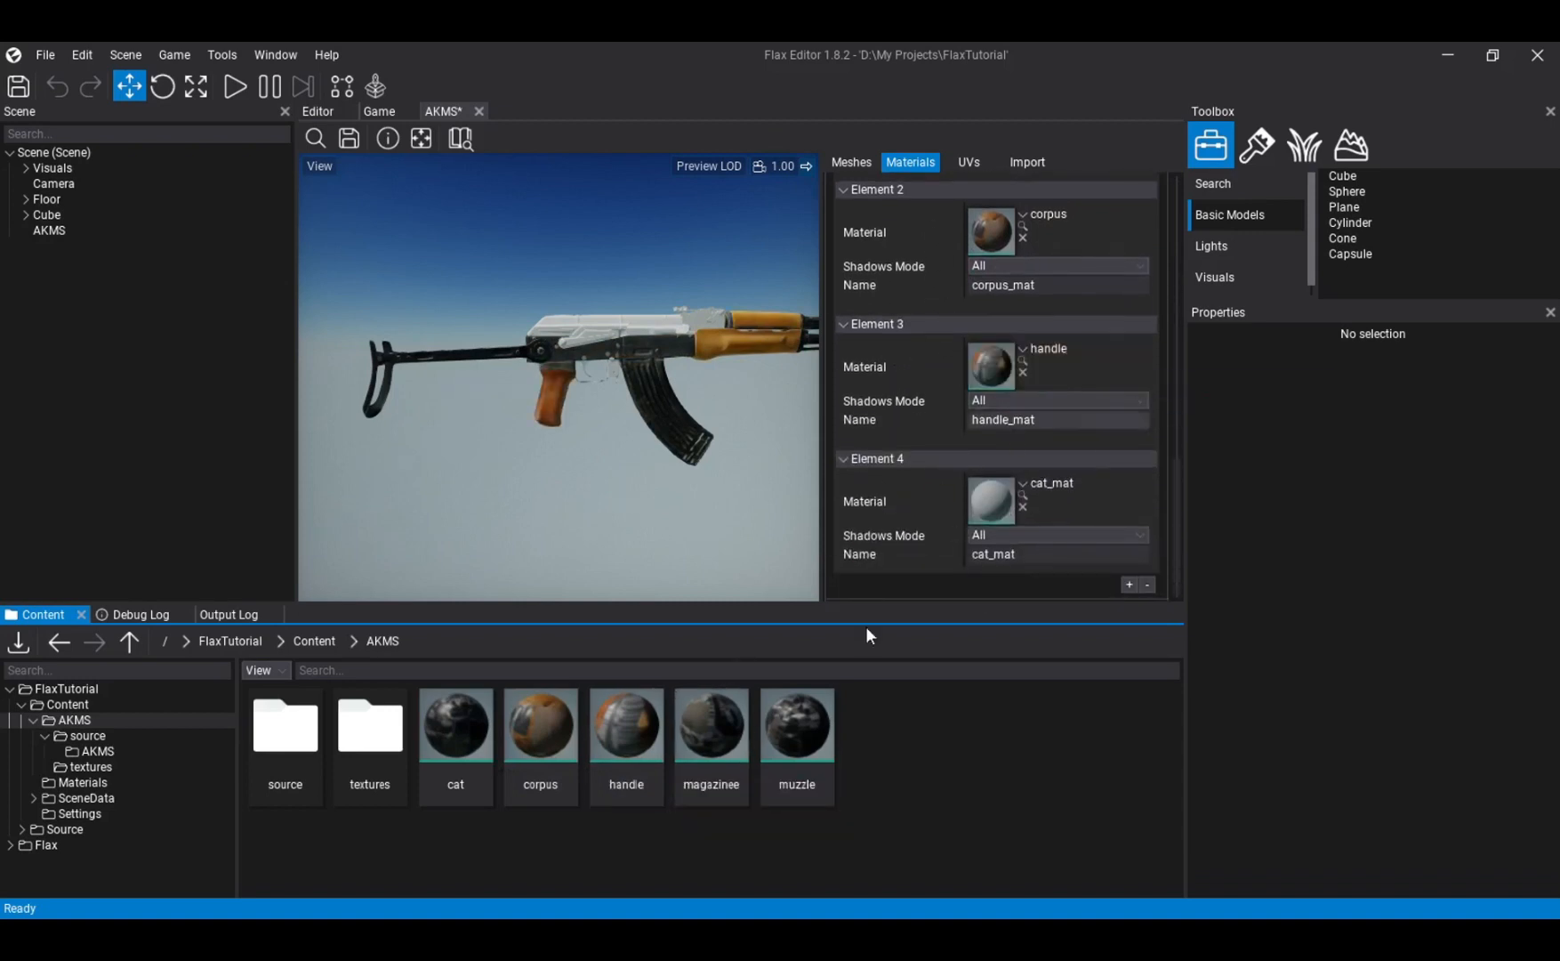
- Assign the cat material to the Element 4 slot, cat_mat, inspect the rifle's other side, and save the AKMS model
left_click_drag(867, 580, 1024, 508)
right_click_drag(609, 428, 608, 428)
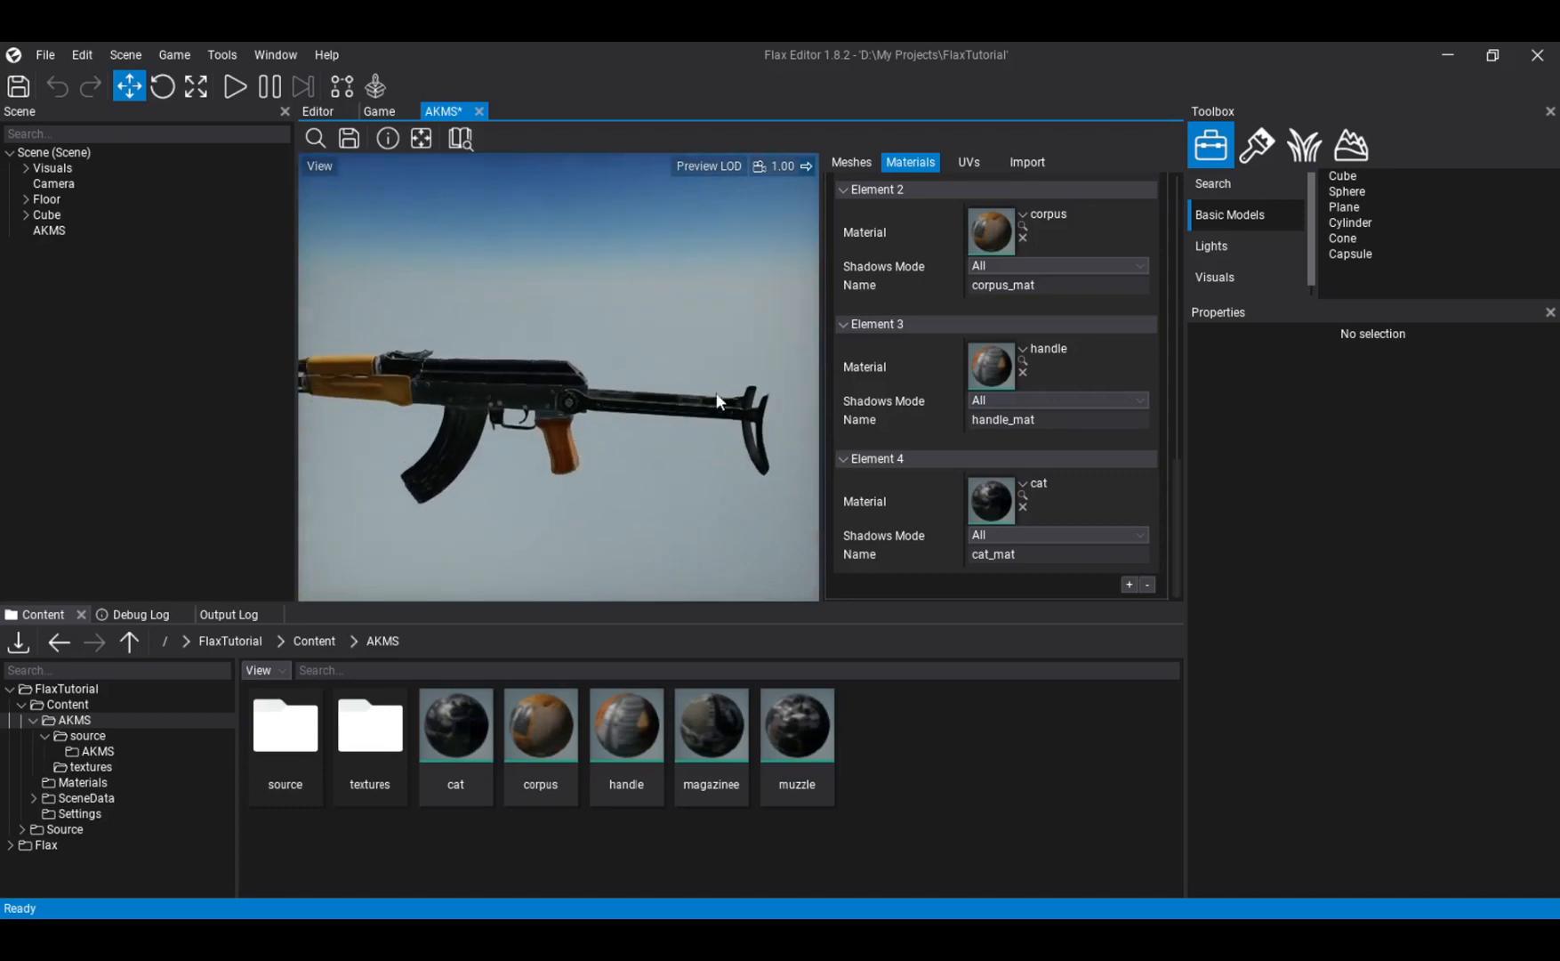
left_click(349, 139)
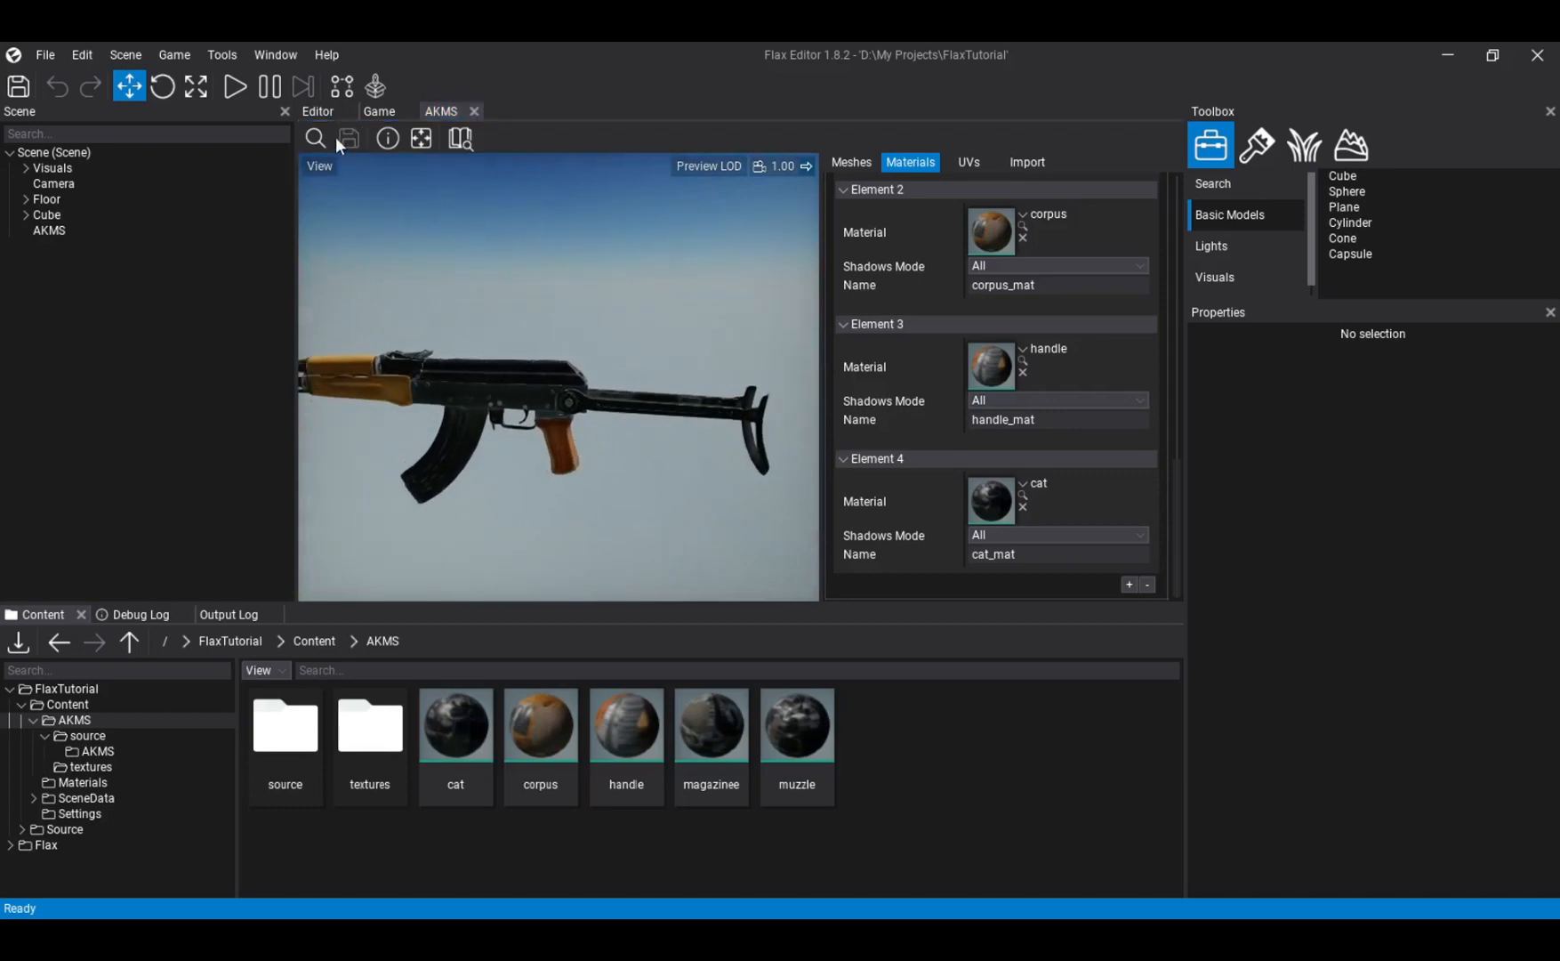
- Return to the scene viewport and examine the textured AKMS rifle placed in the scene
left_click(319, 112)
right_click_drag(741, 361, 741, 362)
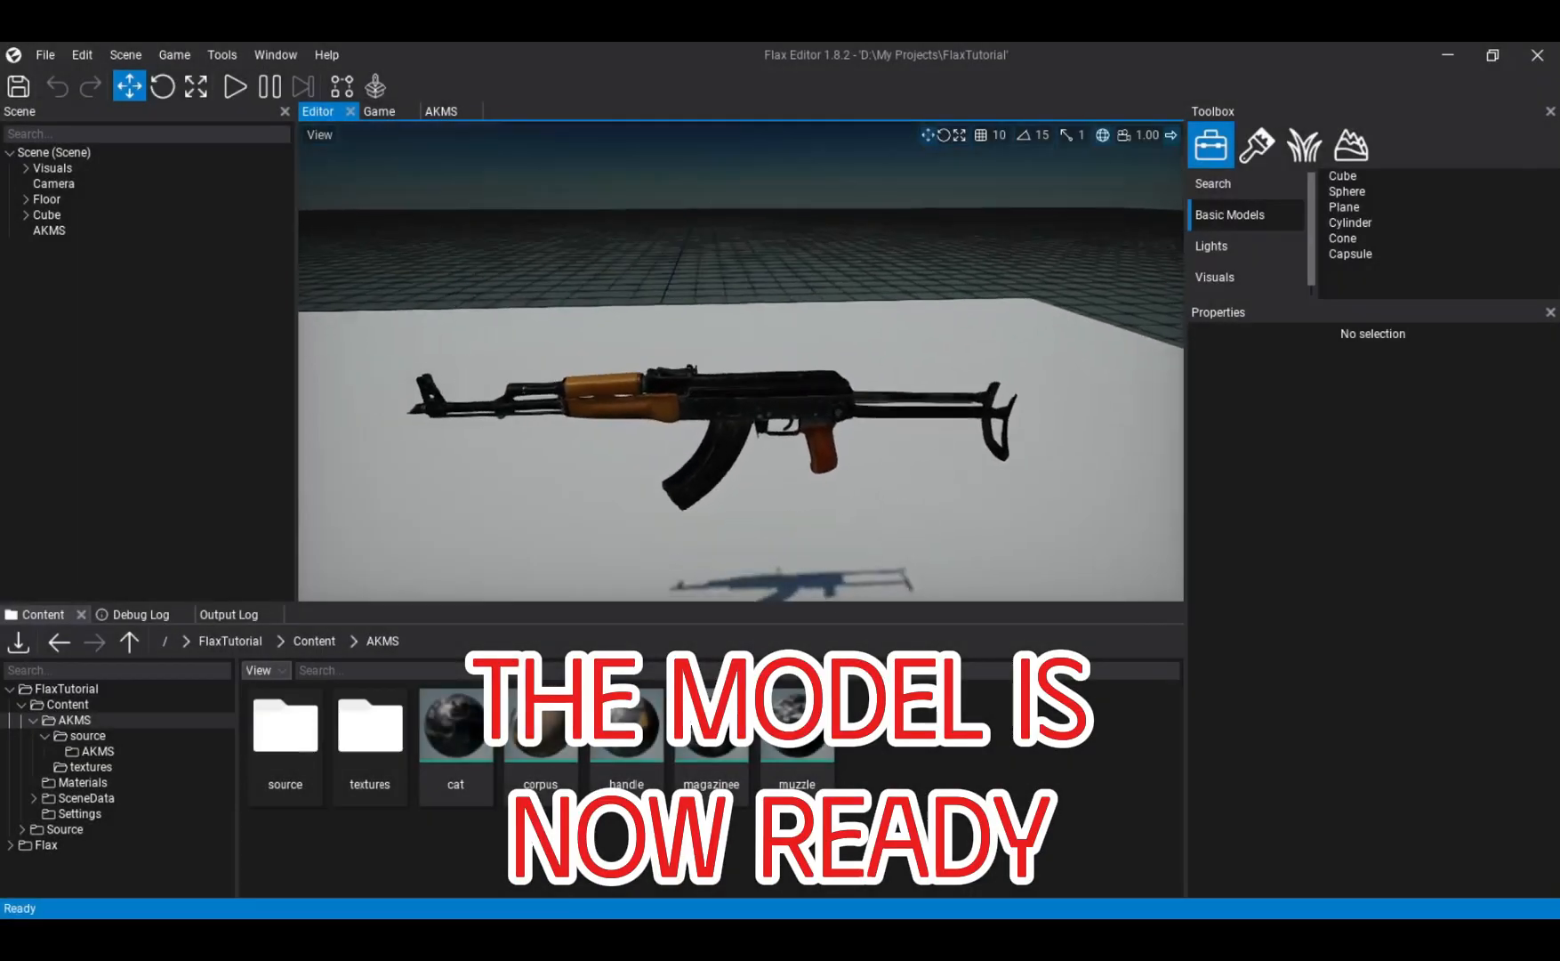
right_click_drag(741, 361, 741, 362)
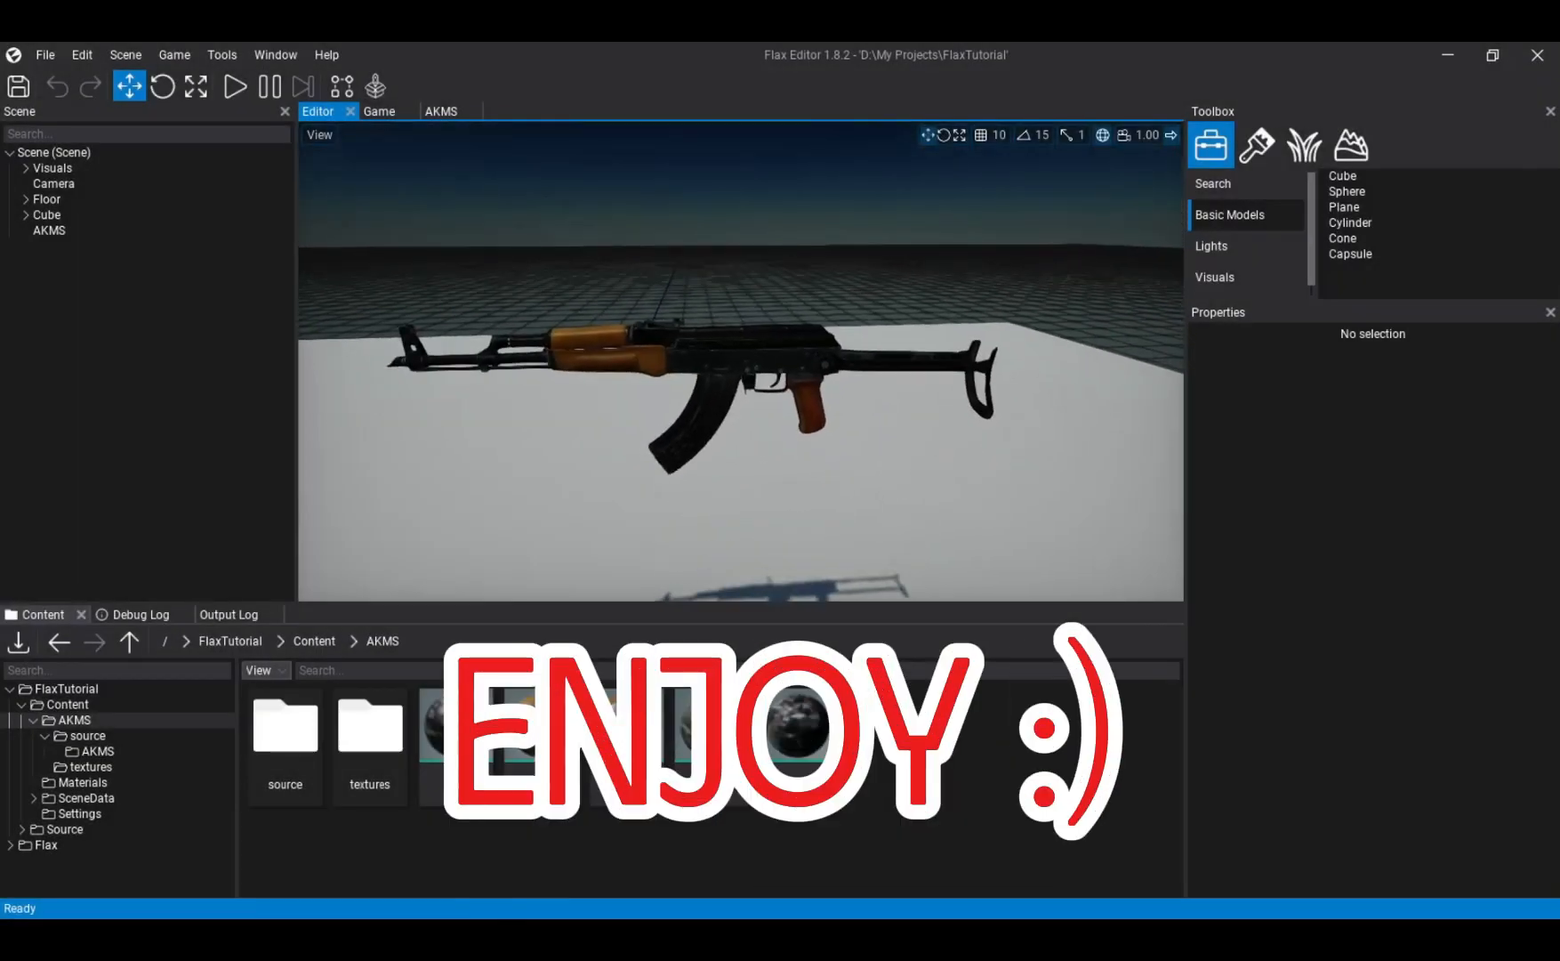